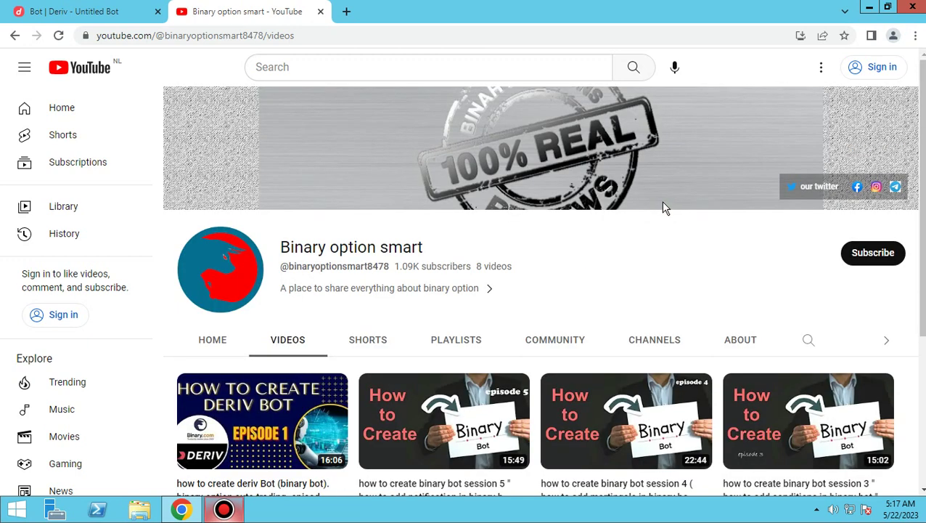
# Switch from the YouTube channel page to Deriv Bot and open the Quick strategy dialog
pyautogui.scroll(-1, 589, 272)
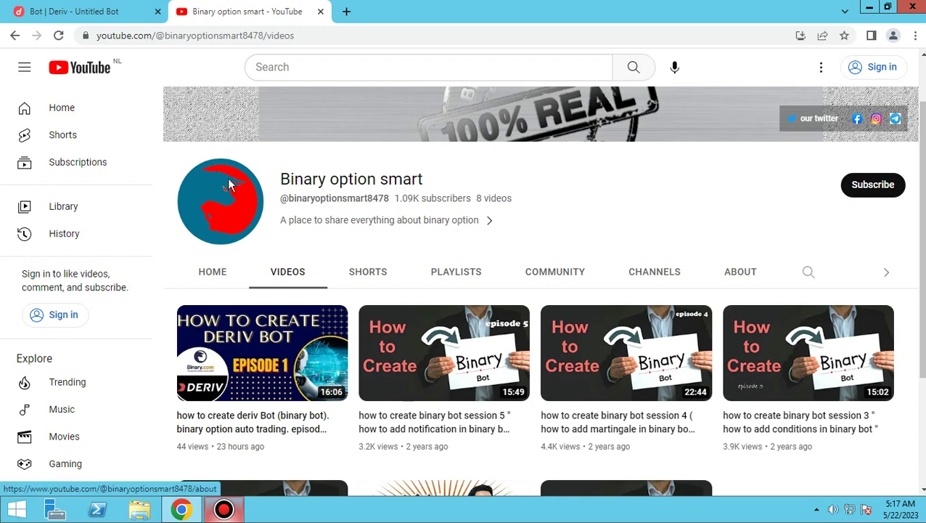
pyautogui.click(56, 21)
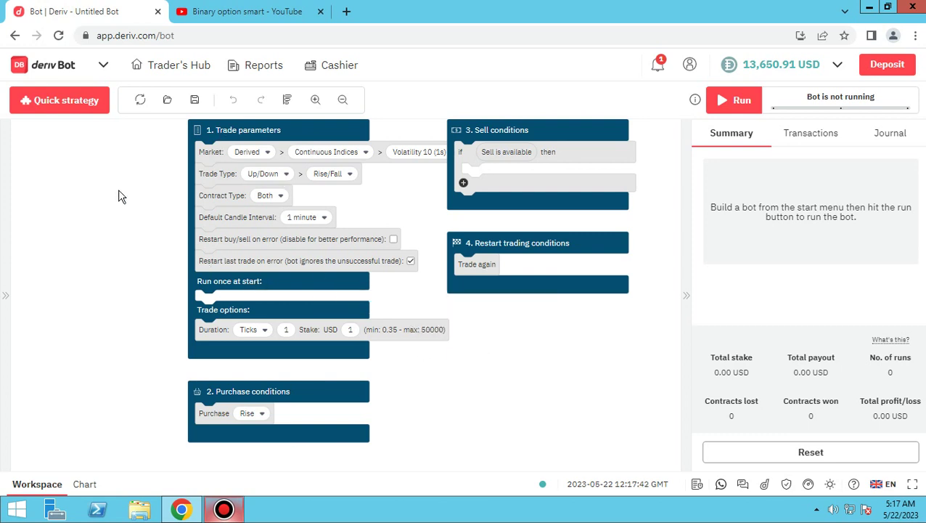
pyautogui.click(67, 107)
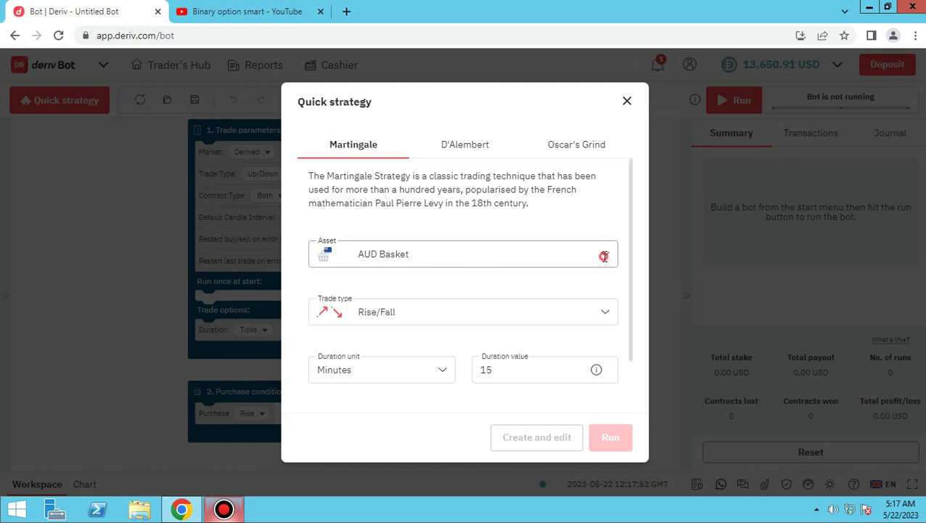
# Set the Martingale strategy's asset to Volatility 25 Index
pyautogui.click(603, 255)
pyautogui.scroll(-2, 590, 276)
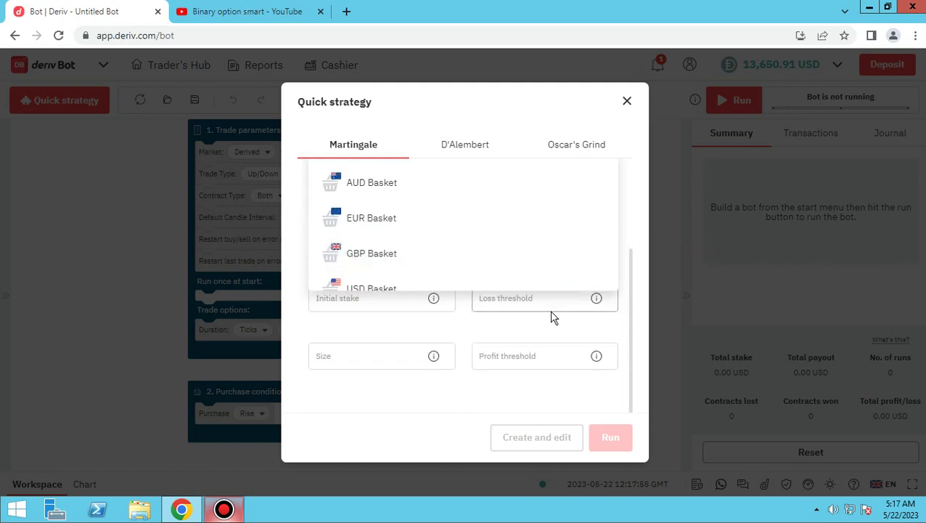
pyautogui.scroll(-6, 512, 231)
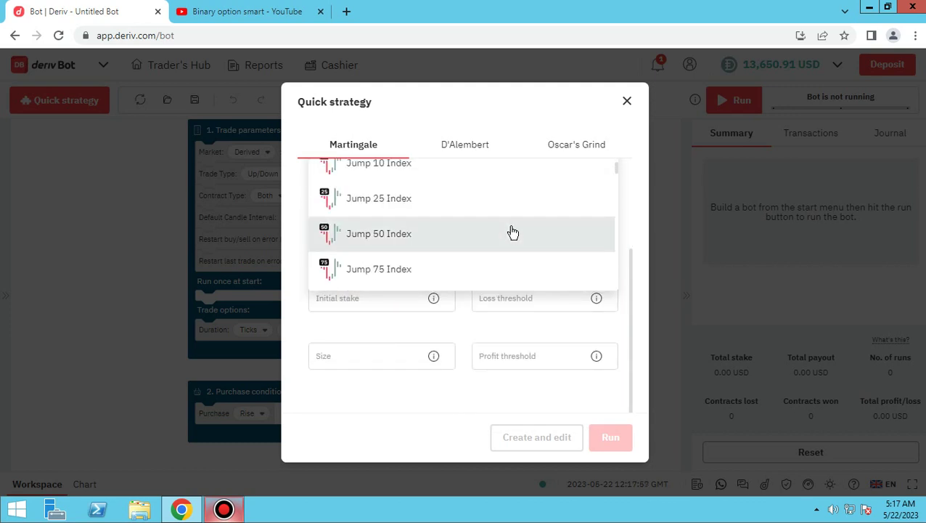
pyautogui.scroll(-3, 510, 233)
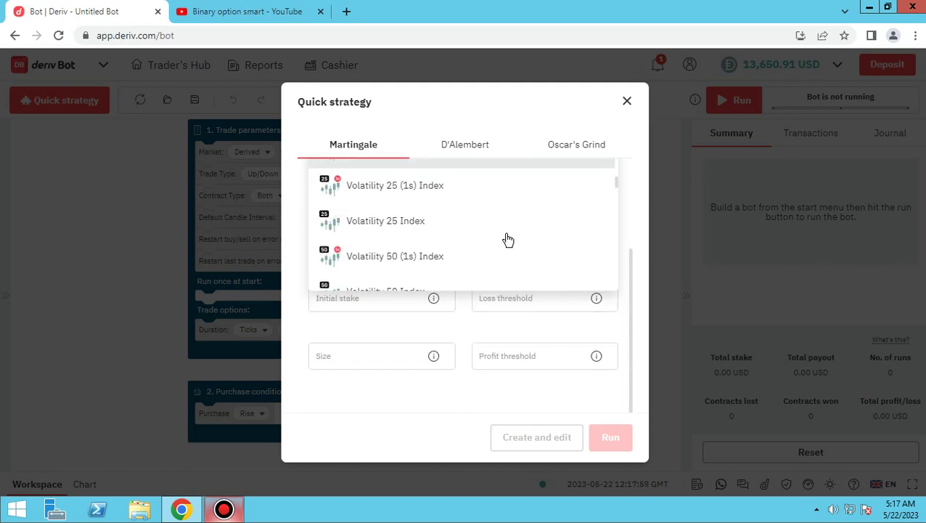
pyautogui.click(478, 236)
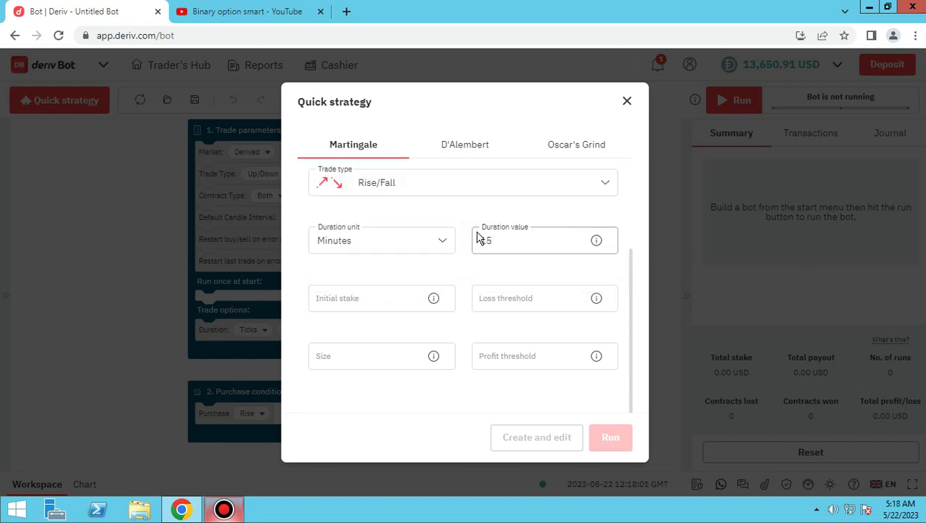
# Keep Minutes as the strategy's duration unit and set the duration value to 2
pyautogui.click(434, 242)
pyautogui.click(500, 244)
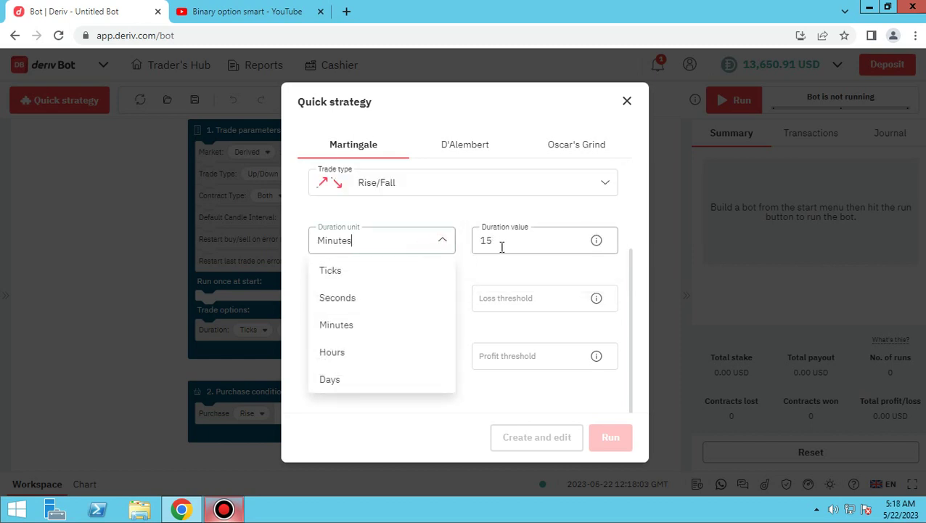
pyautogui.doubleClick(501, 246)
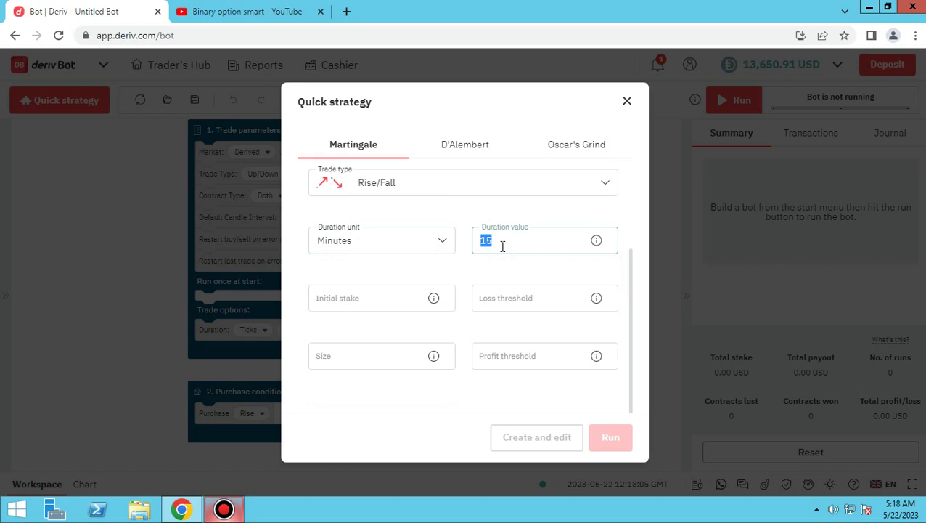
pyautogui.write('2')
# Set initial stake 1, loss threshold 10, size 2 and profit threshold 10, and create the bot for editing
pyautogui.click(383, 304)
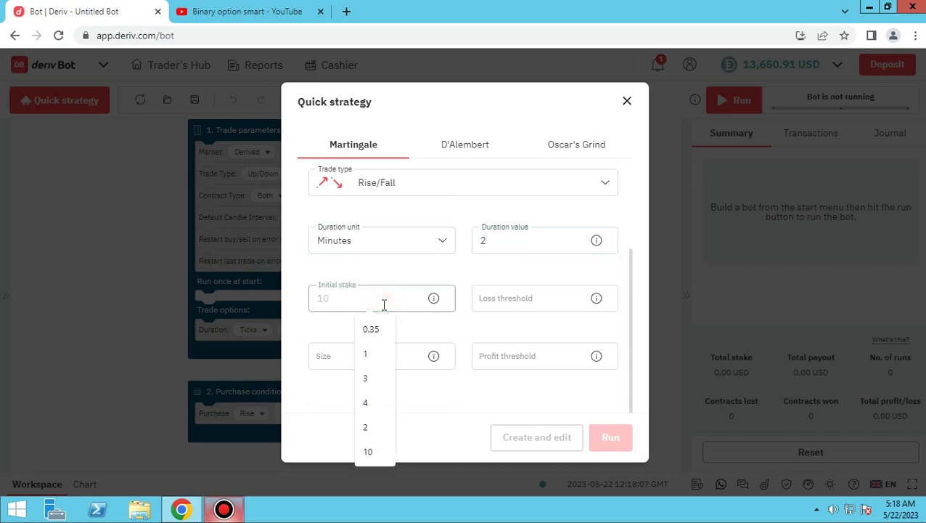
pyautogui.write('1')
pyautogui.click(516, 300)
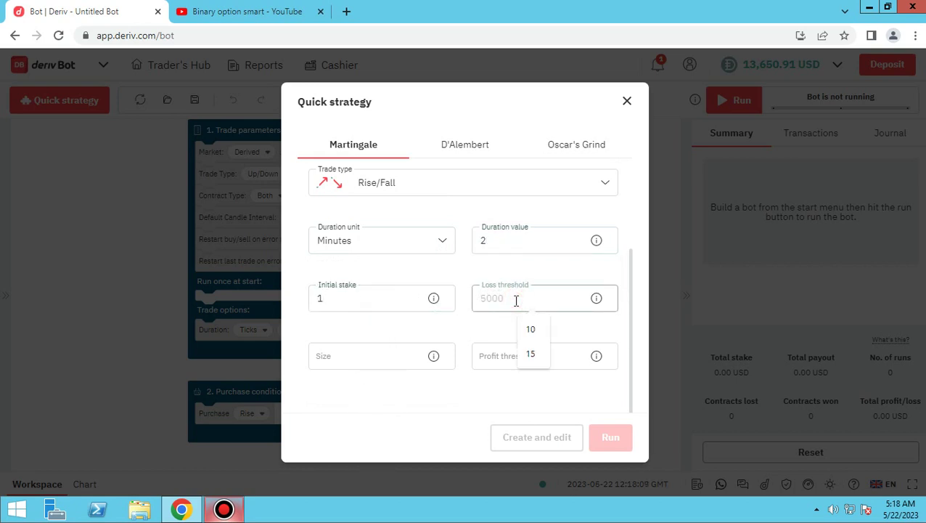
pyautogui.write('10')
pyautogui.click(394, 350)
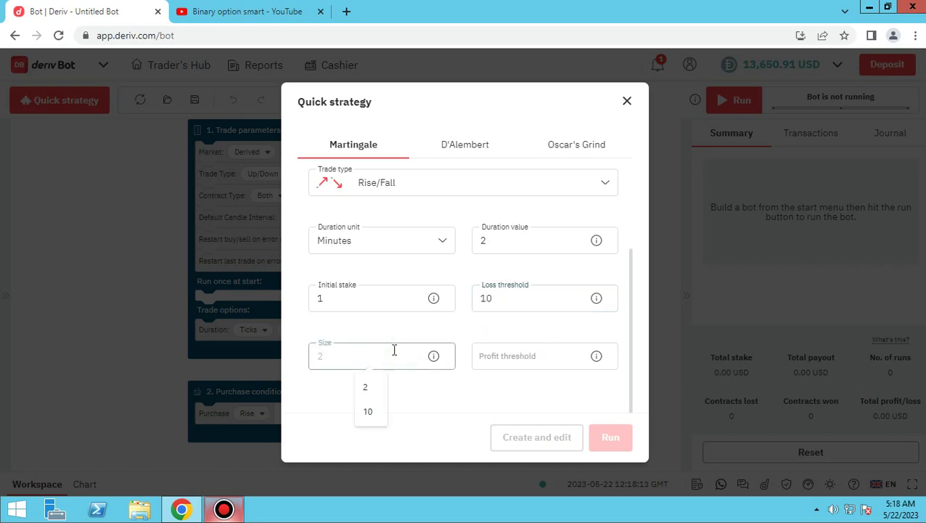
pyautogui.write('2')
pyautogui.click(508, 358)
pyautogui.write('10')
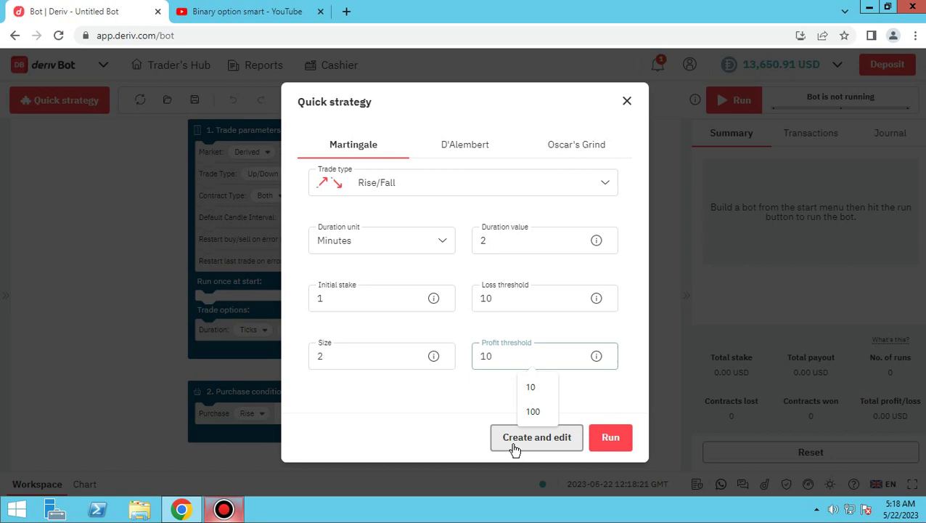
pyautogui.click(514, 447)
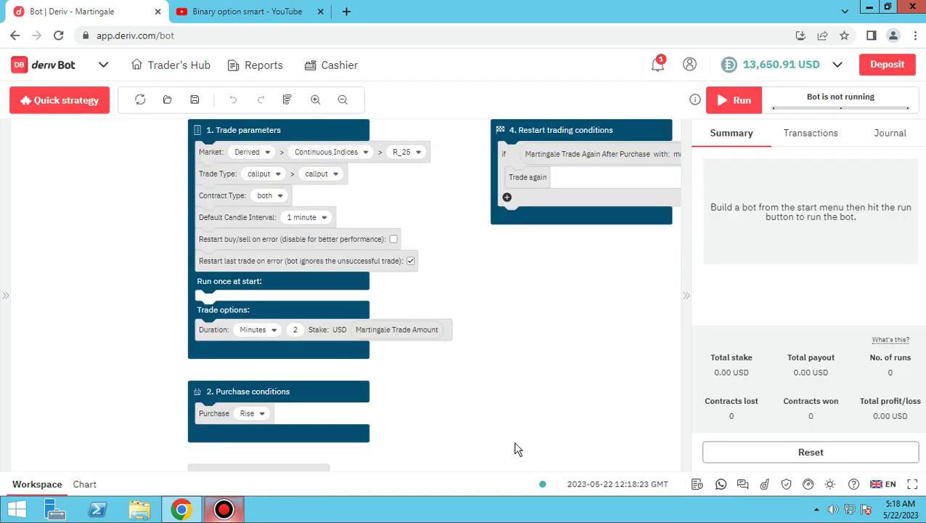
# Shift the Trade parameters and Restart trading conditions blocks slightly to the left in the workspace
pyautogui.moveTo(498, 295); pyautogui.dragTo(449, 314)
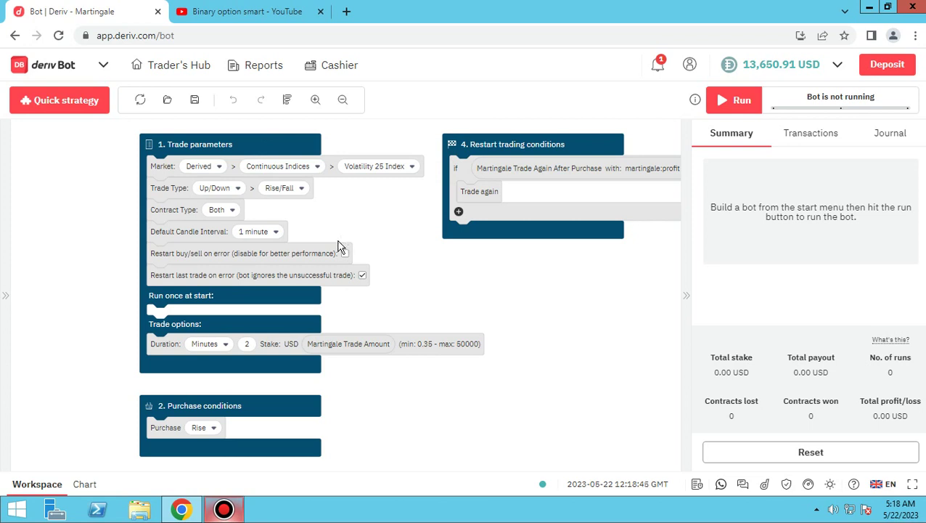
pyautogui.click(262, 149)
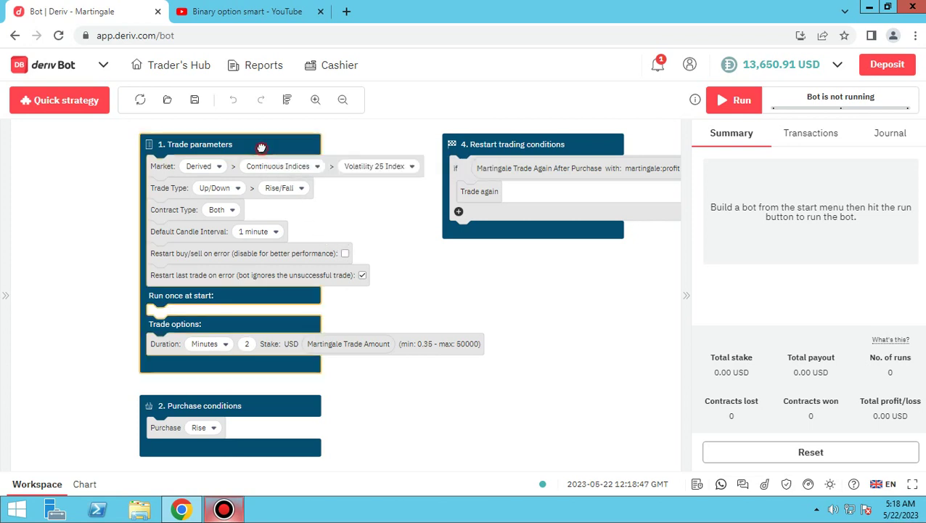
pyautogui.moveTo(262, 148); pyautogui.dragTo(262, 146)
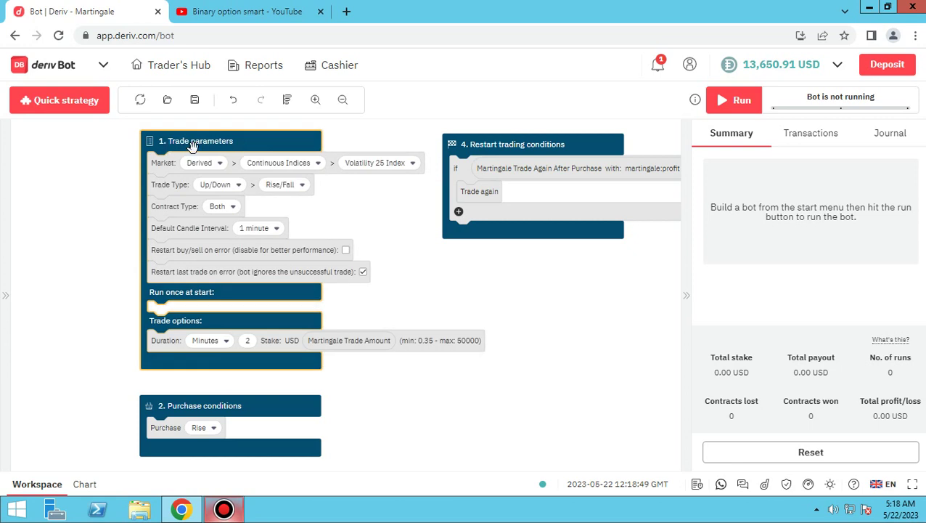
pyautogui.click(215, 411)
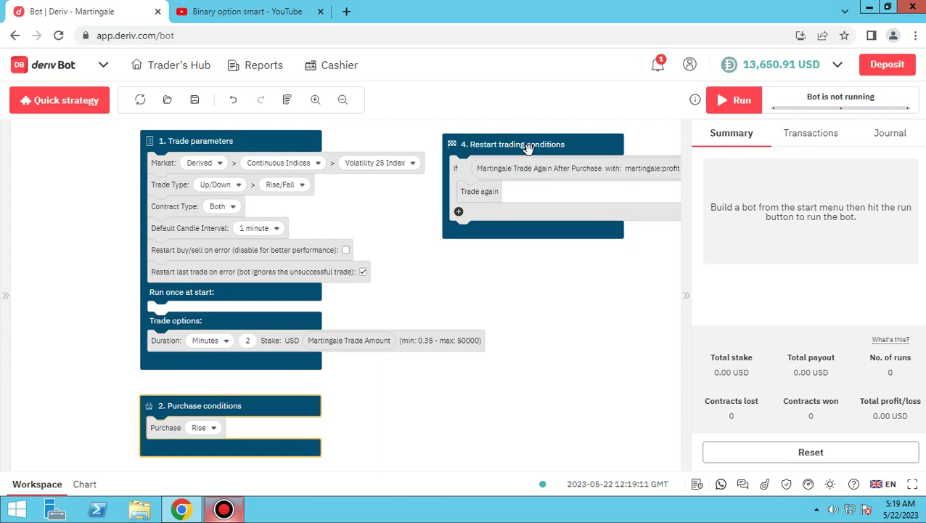
pyautogui.moveTo(529, 148); pyautogui.dragTo(509, 147)
pyautogui.click(271, 145)
pyautogui.click(218, 404)
pyautogui.click(479, 145)
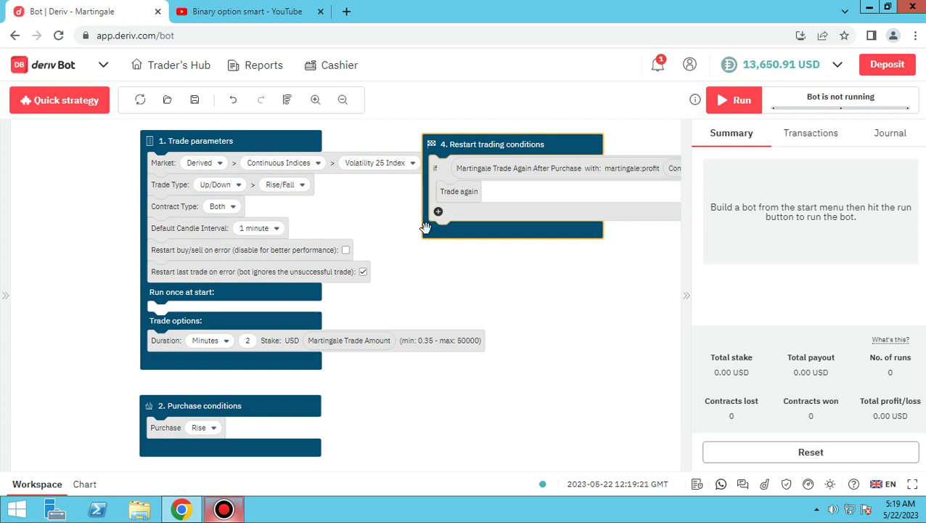
pyautogui.moveTo(288, 141); pyautogui.dragTo(273, 140)
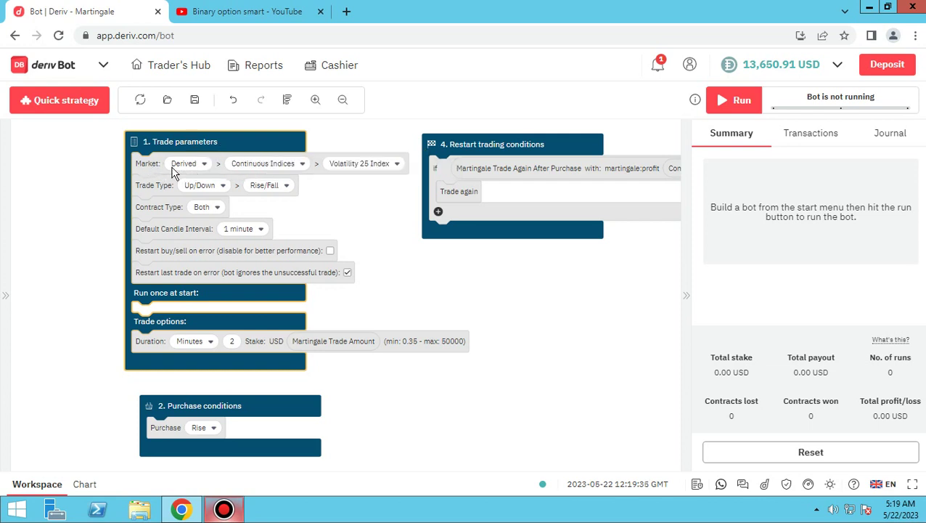
# Review the market and submarket options in the trade parameters and change the traded asset to Volatility 10 Index
pyautogui.click(198, 168)
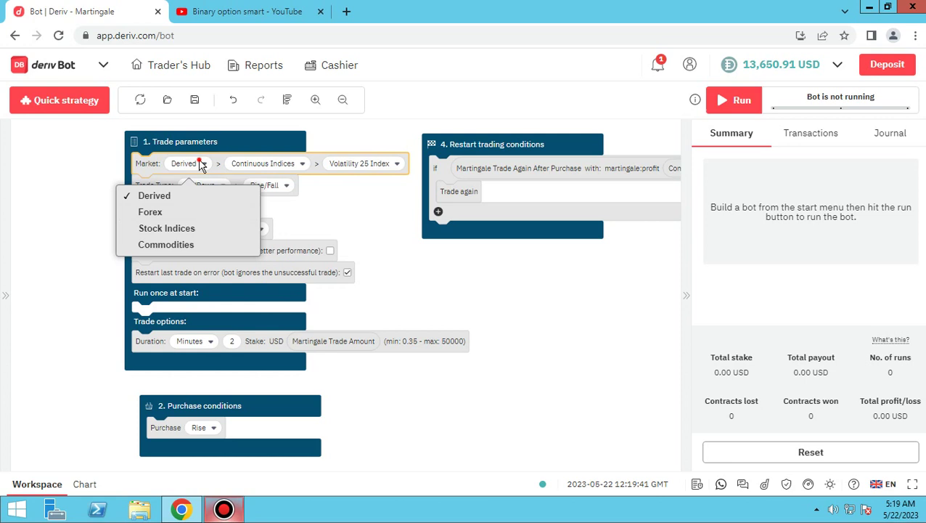
pyautogui.click(265, 166)
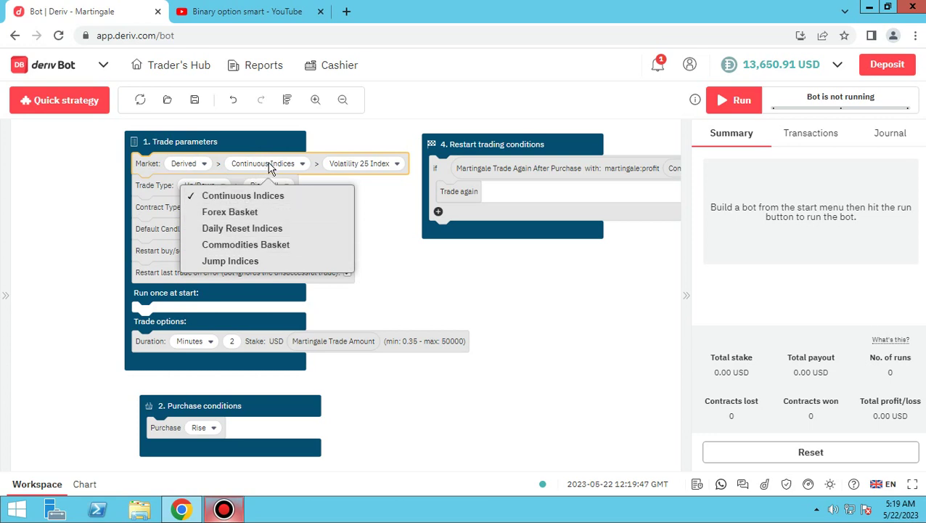
pyautogui.click(336, 161)
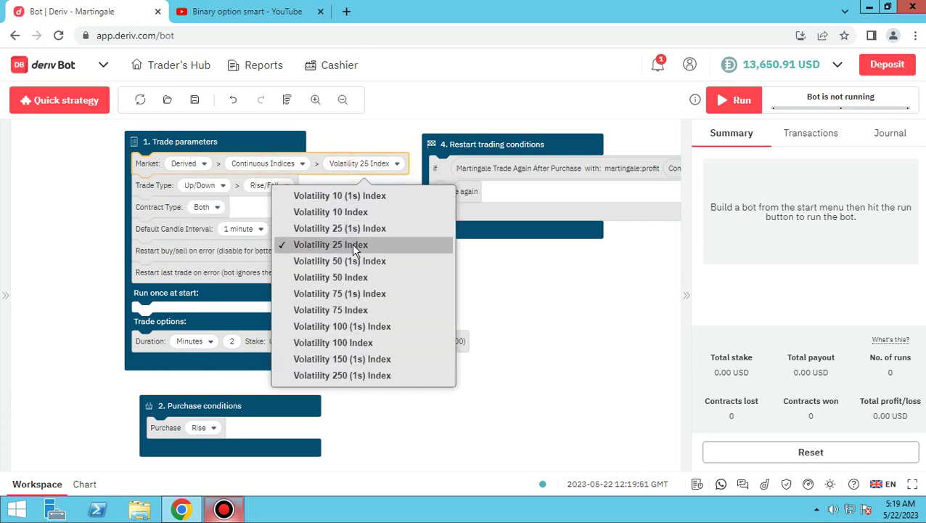
pyautogui.click(344, 215)
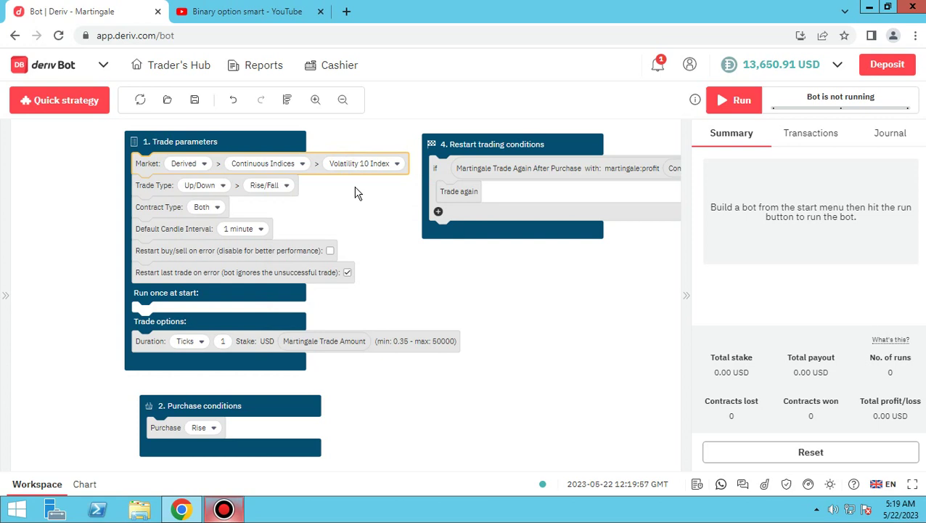
# Try Digits with Even/Odd as the trade type in the trade parameters
pyautogui.click(156, 187)
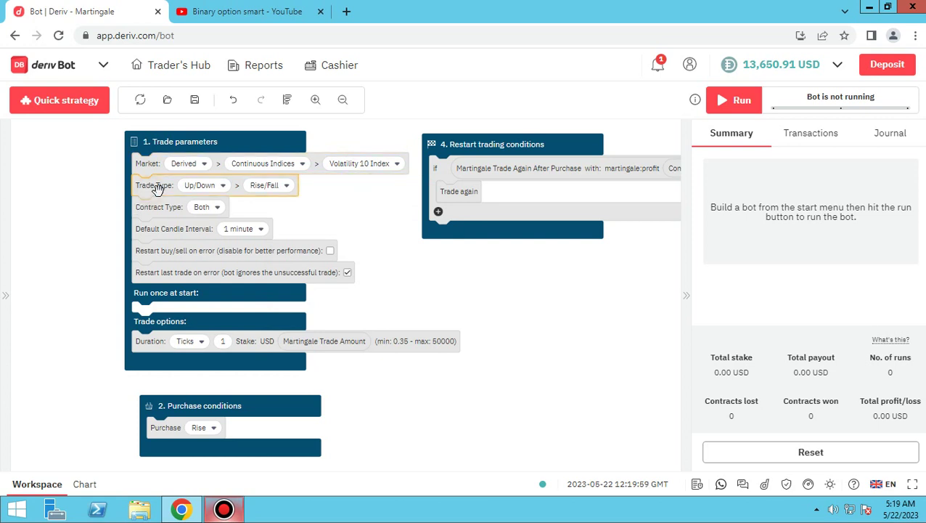
pyautogui.click(204, 193)
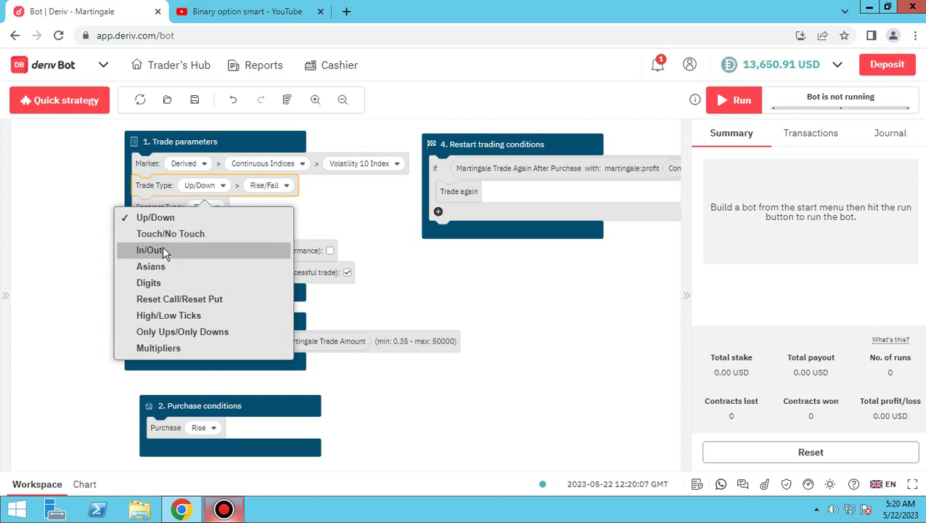
pyautogui.click(151, 285)
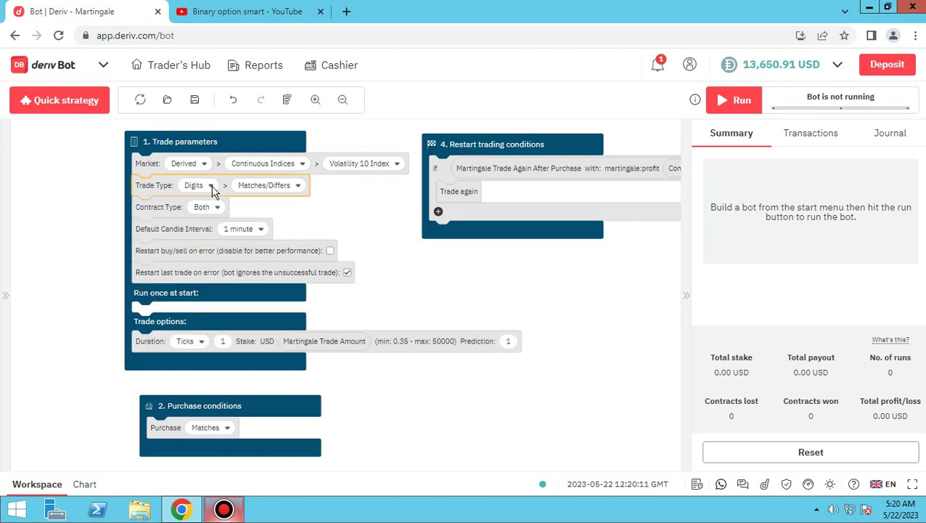
pyautogui.click(274, 186)
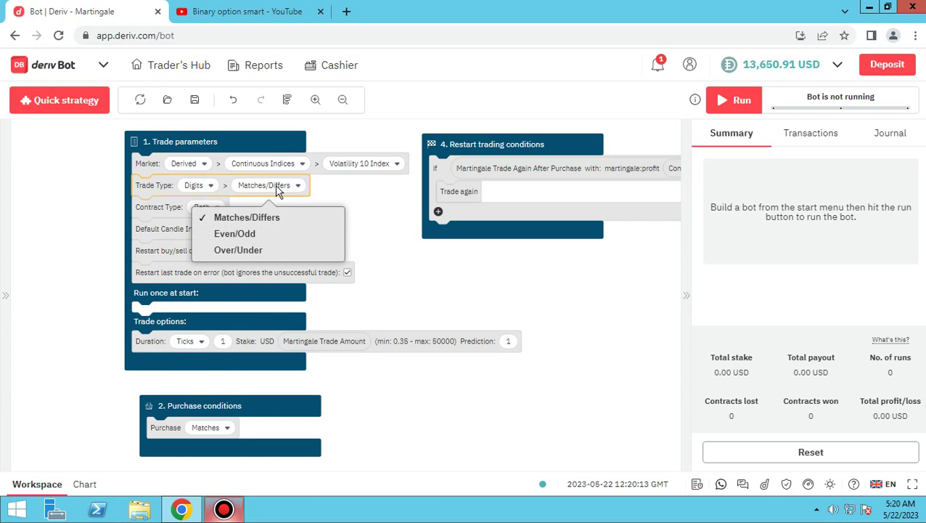
pyautogui.click(233, 235)
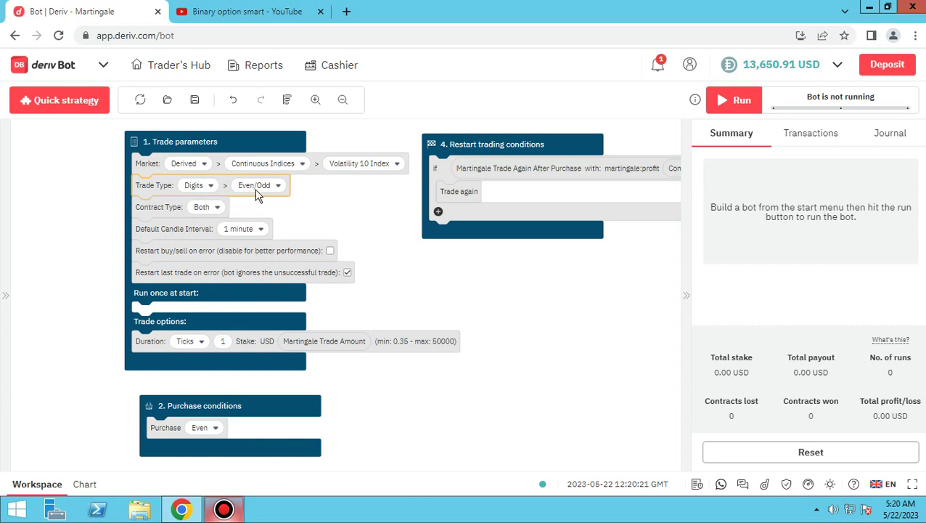
# Check the contract type options for Even/Odd, and return the trade type to Up/Down
pyautogui.click(207, 209)
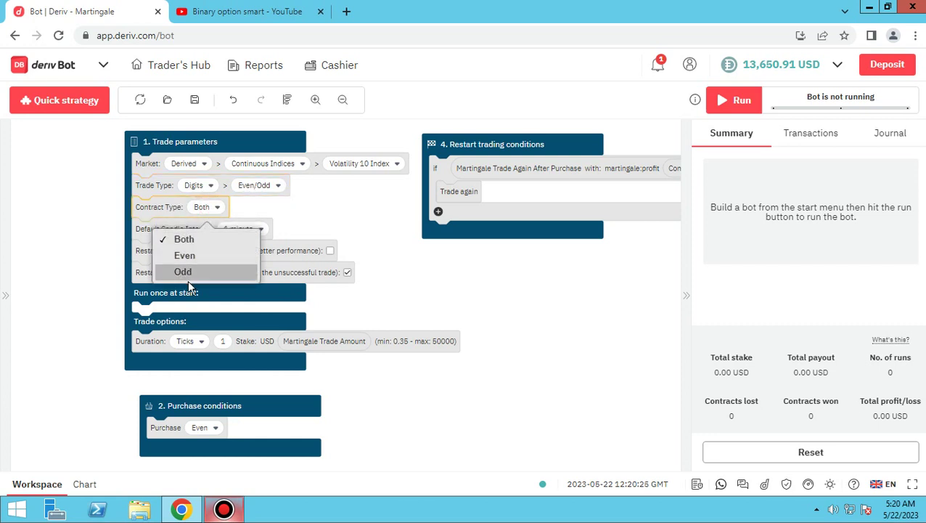
pyautogui.click(186, 191)
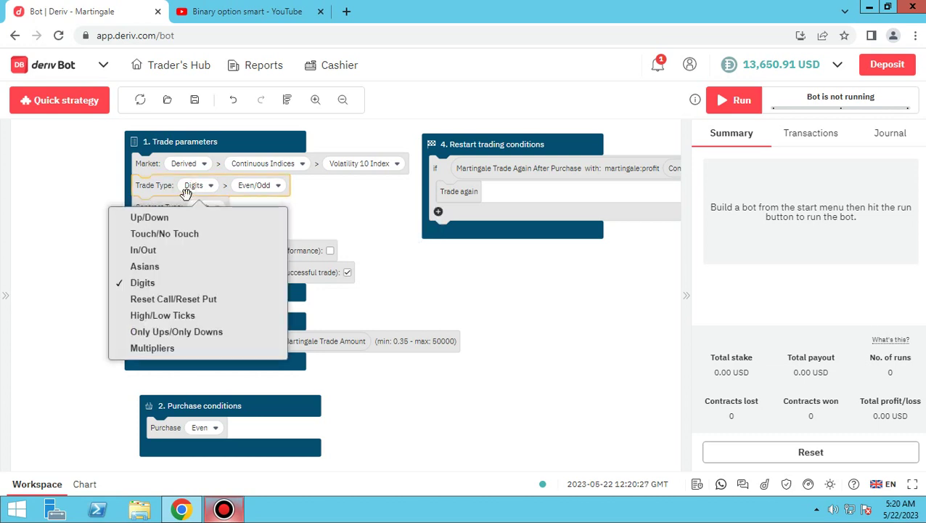
pyautogui.click(170, 217)
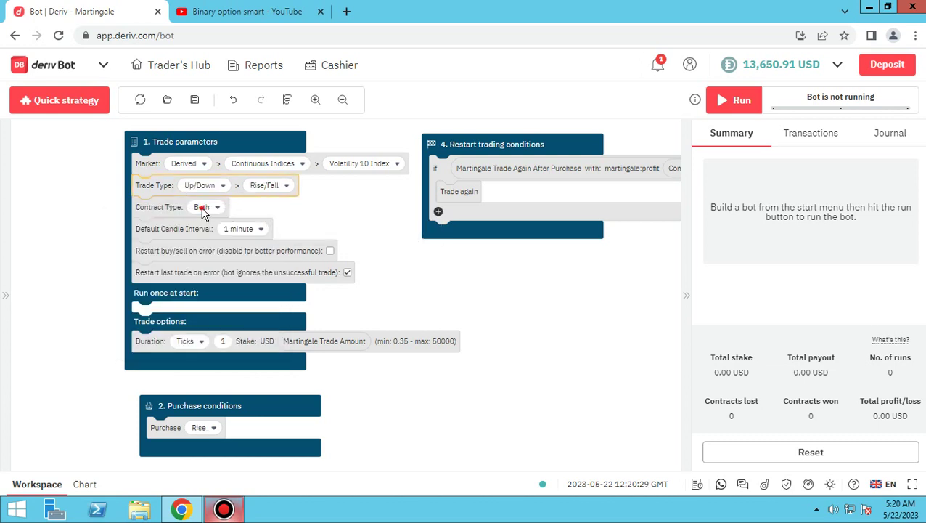
# Try Rise as the contract type in the trade parameters, and return it to Both
pyautogui.click(203, 209)
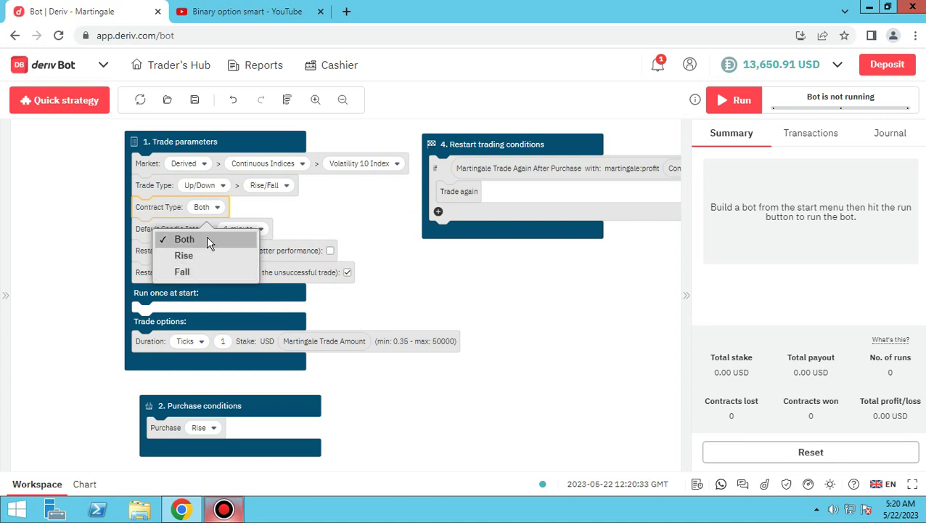
pyautogui.click(204, 256)
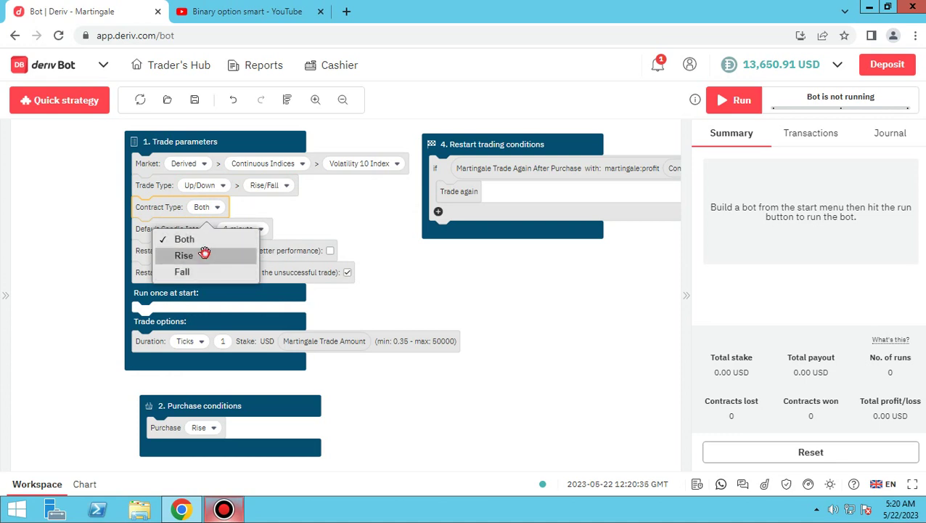
pyautogui.click(214, 210)
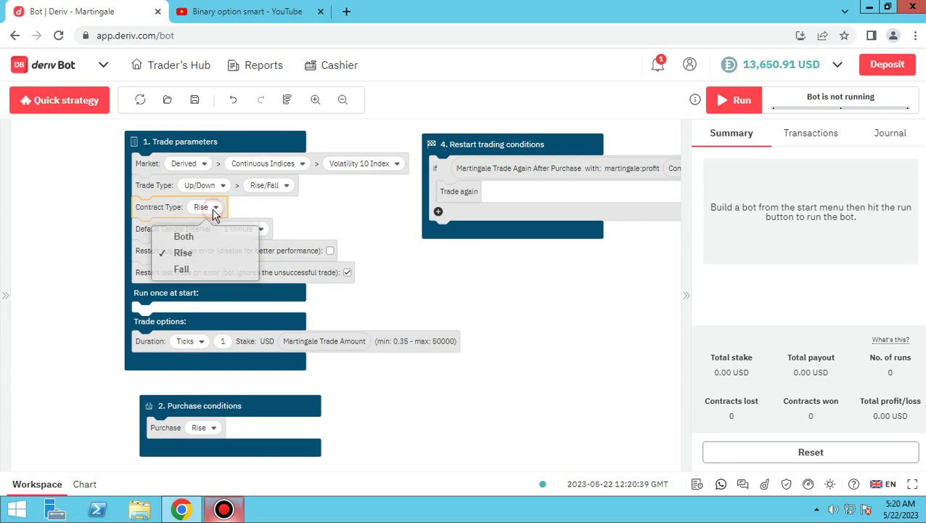
pyautogui.click(184, 237)
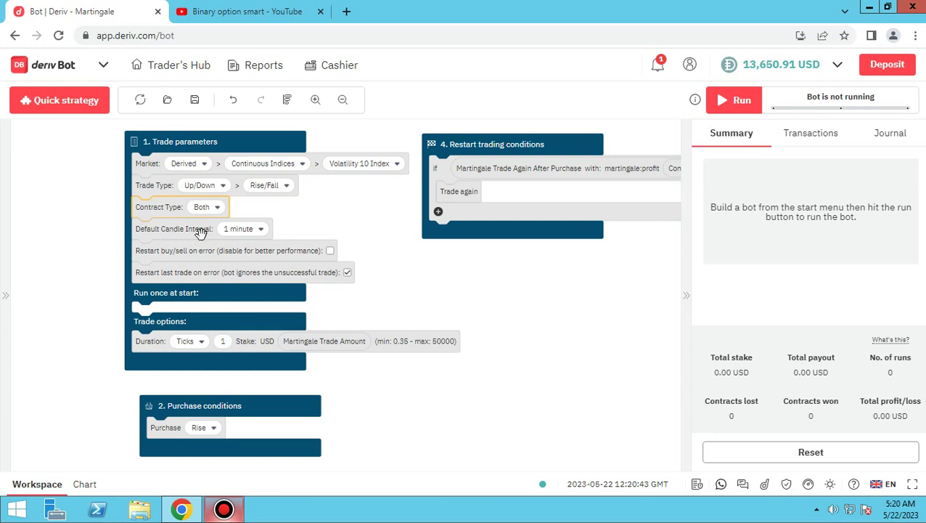
pyautogui.click(204, 229)
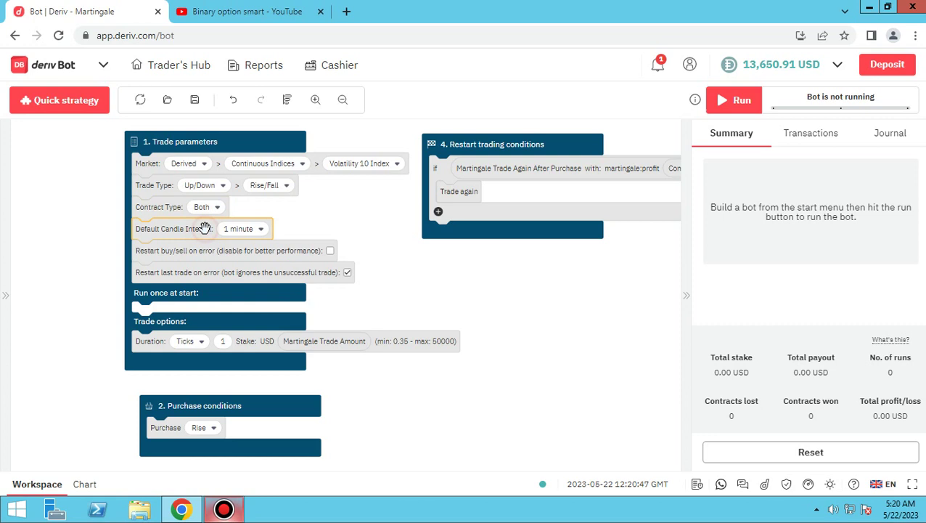
pyautogui.click(187, 272)
pyautogui.click(195, 252)
pyautogui.click(190, 271)
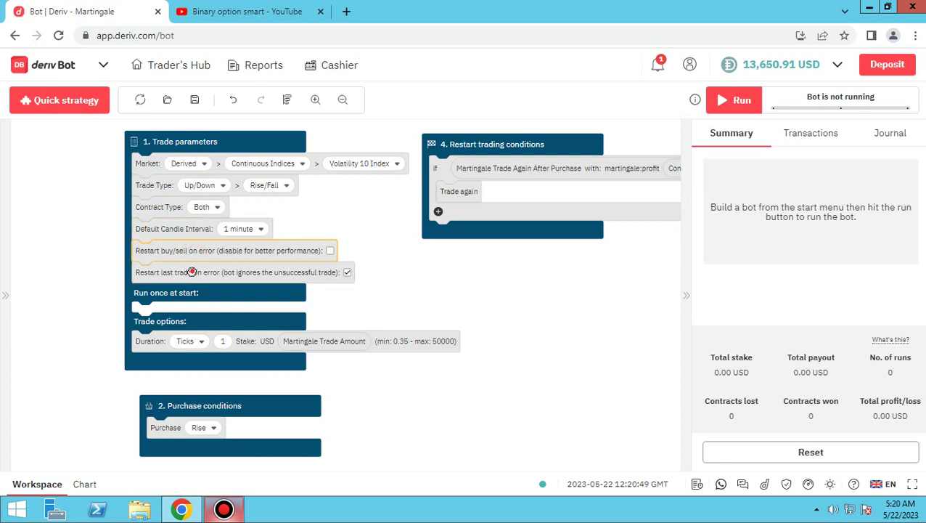
pyautogui.click(199, 251)
pyautogui.click(193, 294)
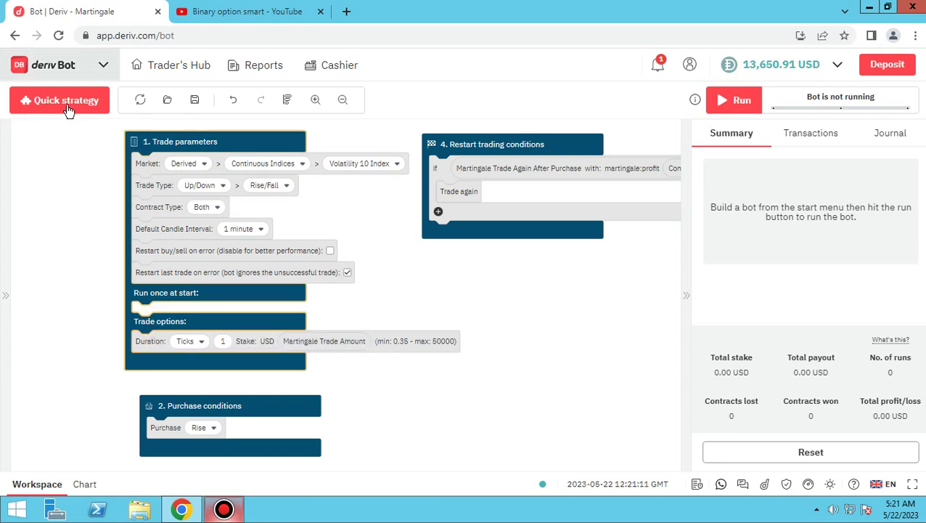
# Recreate the Martingale bot through Quick strategy with Volatility 25 Index, Rise/Fall and a duration of 2 minutes, and open it for editing
pyautogui.click(201, 342)
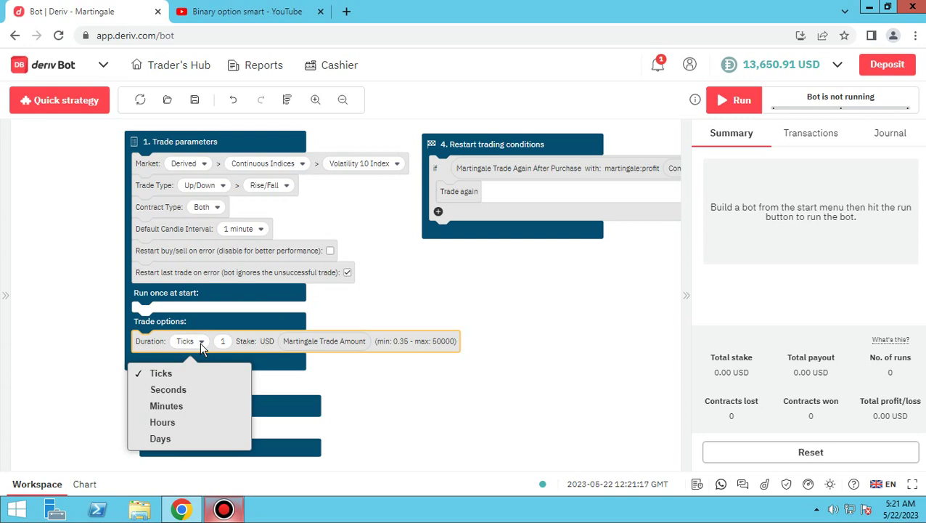
pyautogui.click(67, 108)
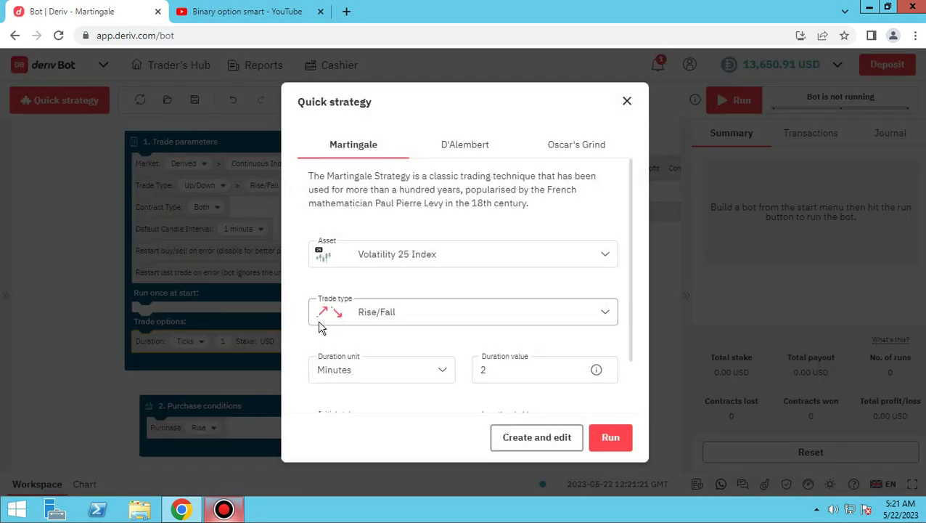
pyautogui.scroll(-1, 380, 359)
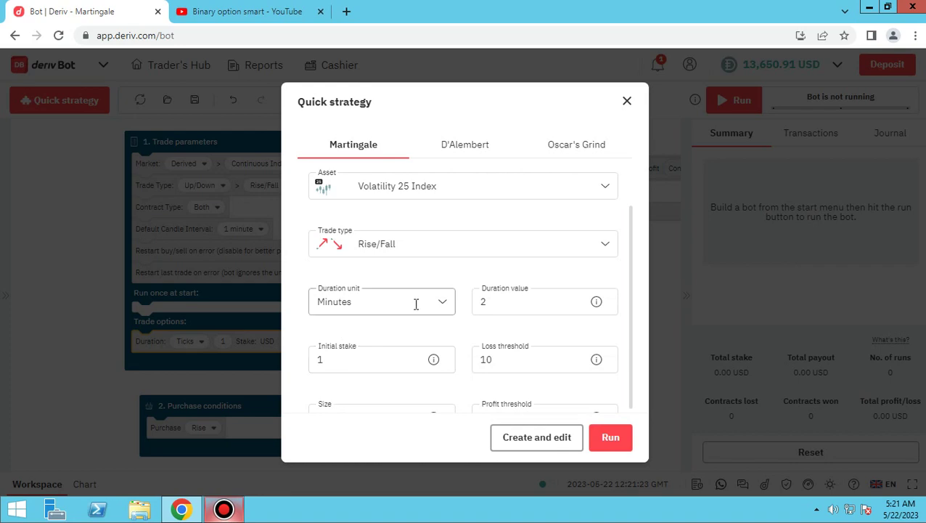
pyautogui.click(522, 443)
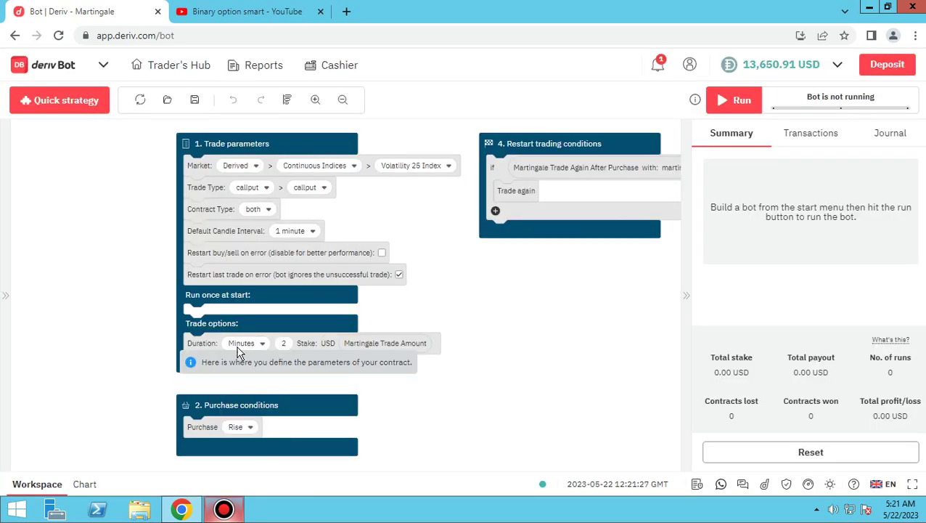
# Try a trade duration of 1 hour in the trade options, and switch the duration unit to Seconds
pyautogui.click(284, 343)
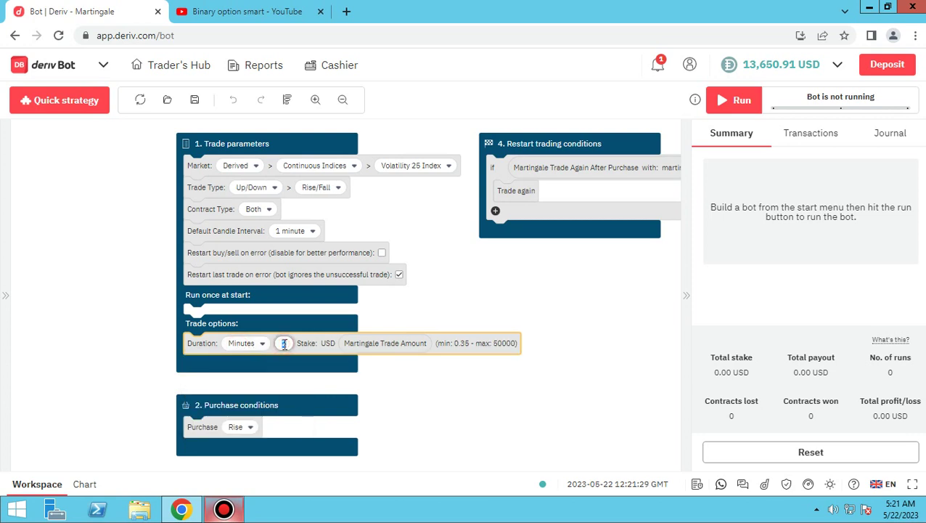
pyautogui.click(249, 344)
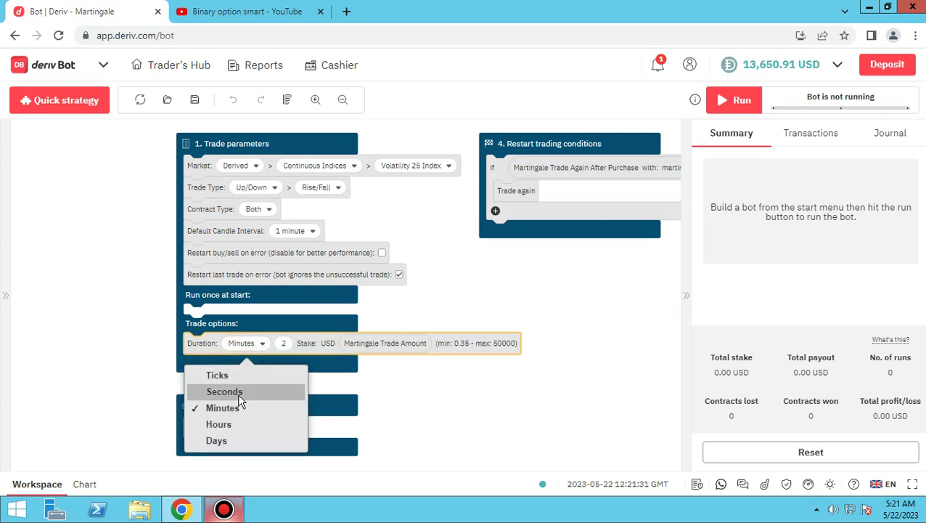
pyautogui.click(238, 417)
pyautogui.click(278, 343)
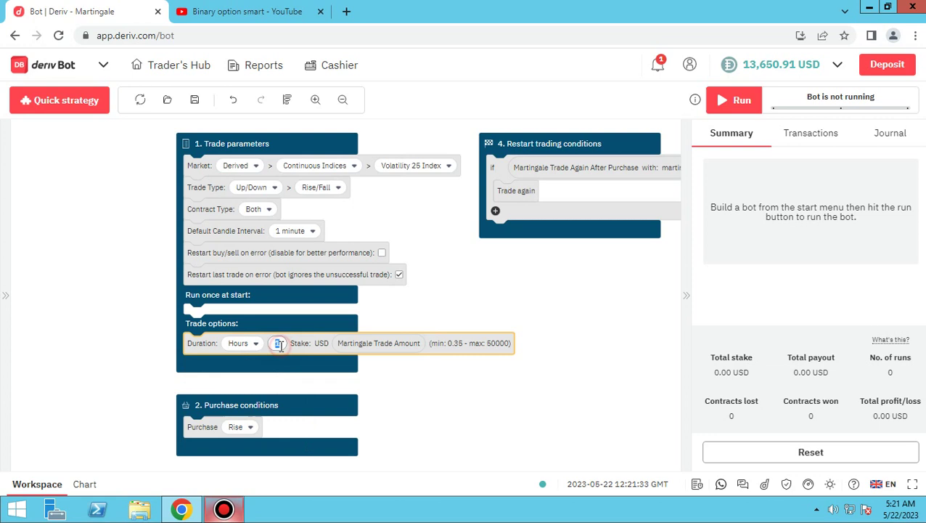
pyautogui.write('1')
pyautogui.click(241, 343)
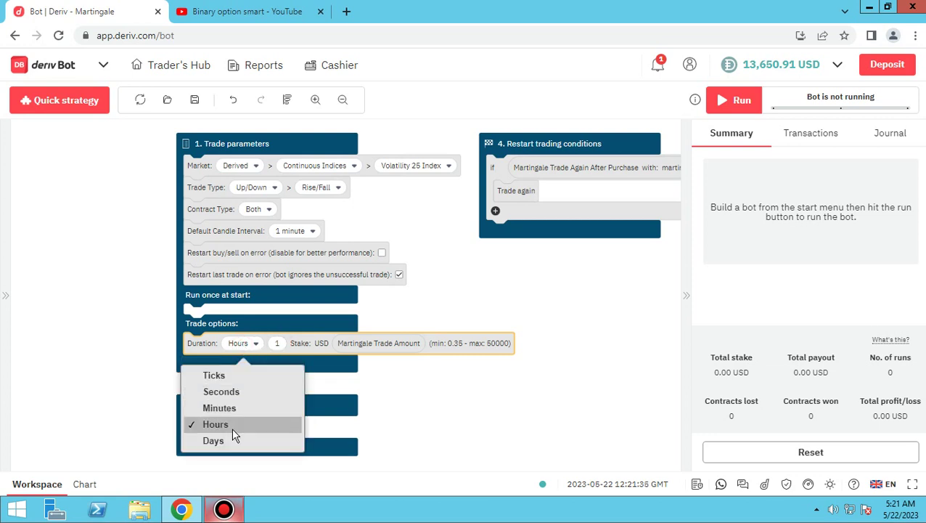
pyautogui.click(221, 391)
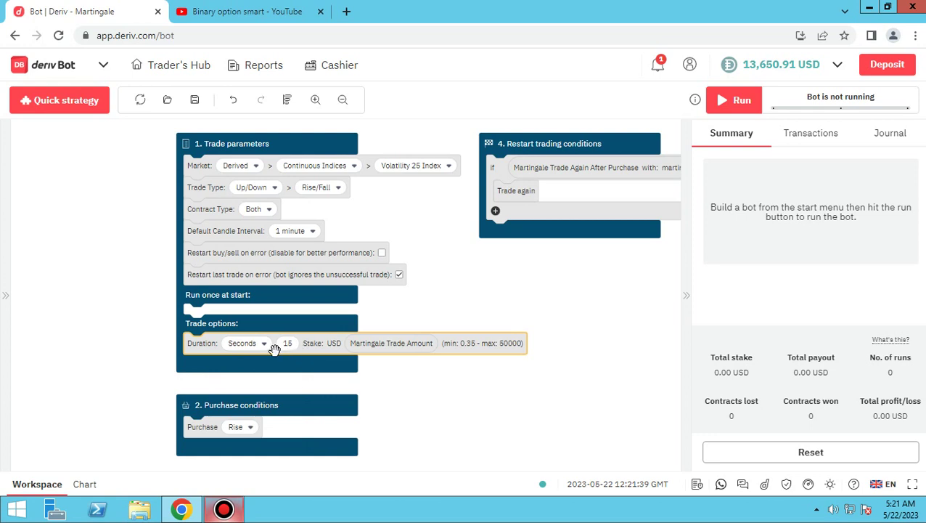
pyautogui.click(393, 413)
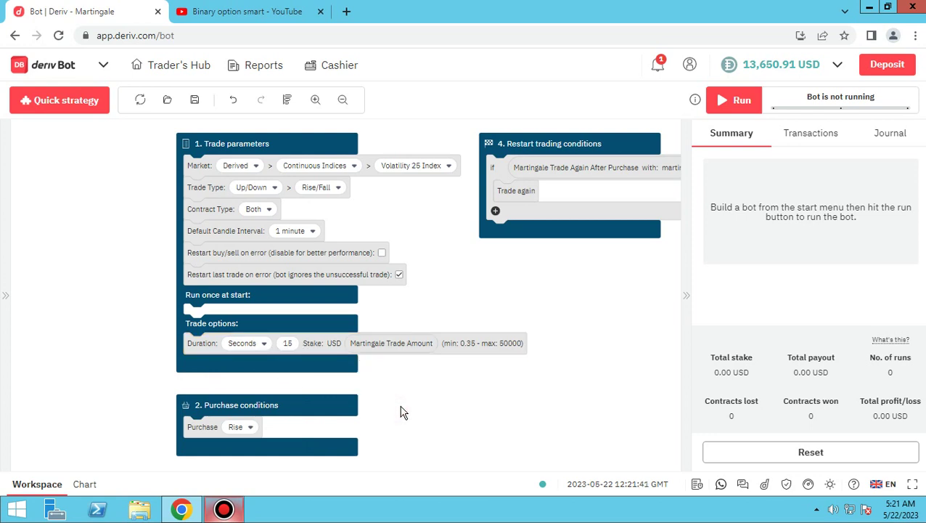
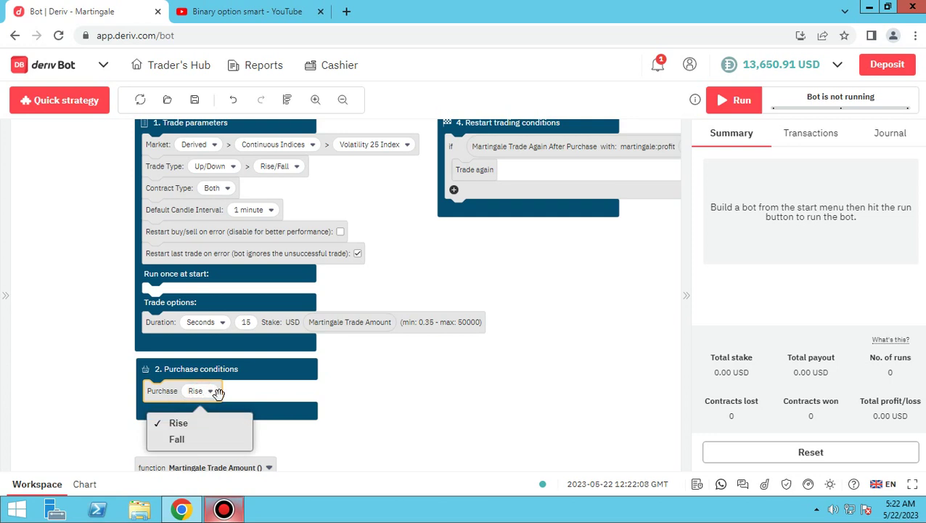
# Set the purchase condition to Fall with a trade duration of 1 tick, and run the bot
pyautogui.click(196, 438)
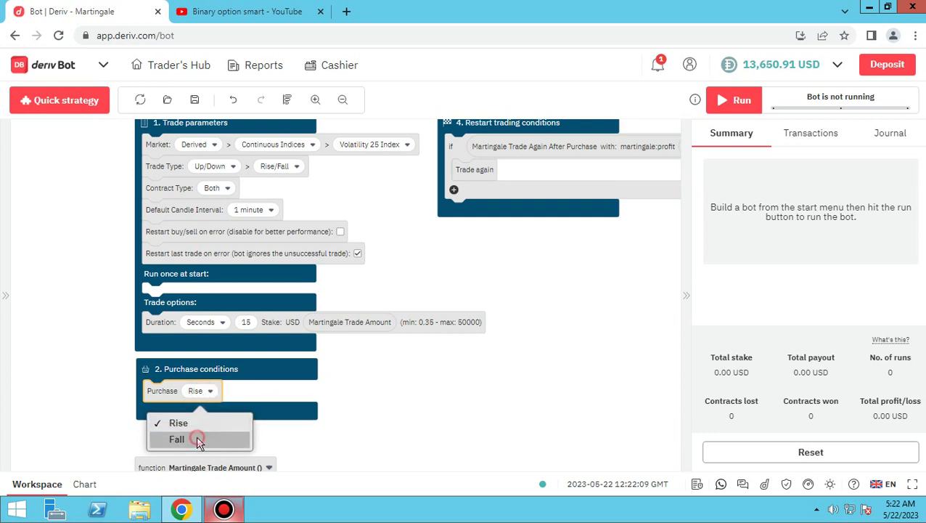
pyautogui.click(222, 324)
pyautogui.click(212, 355)
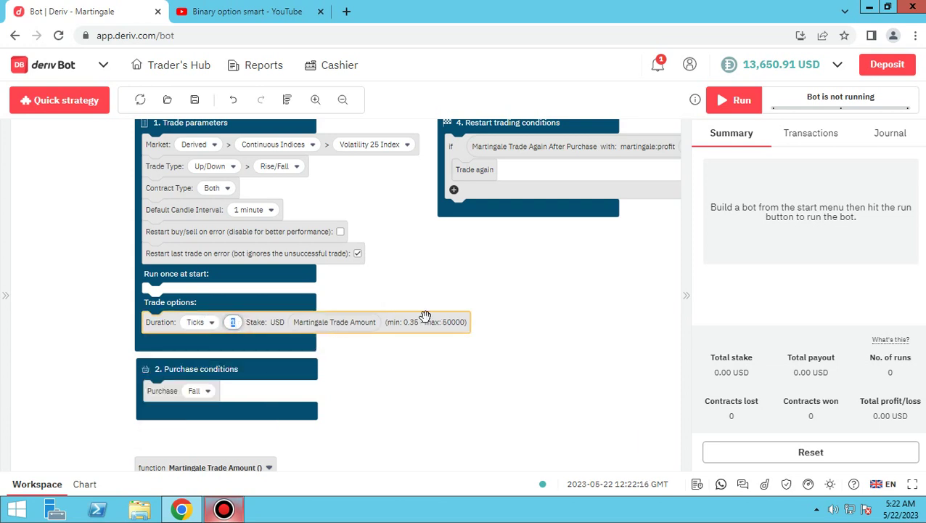
pyautogui.click(443, 358)
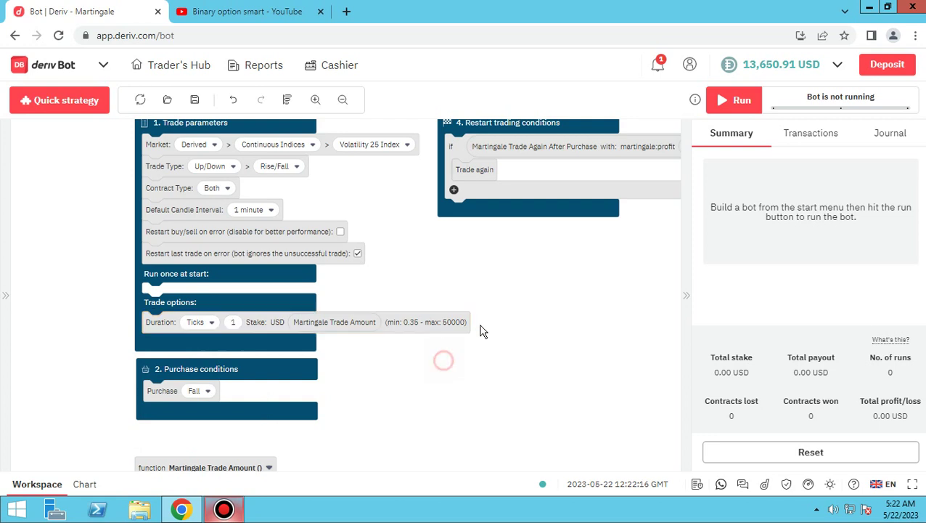
pyautogui.click(724, 106)
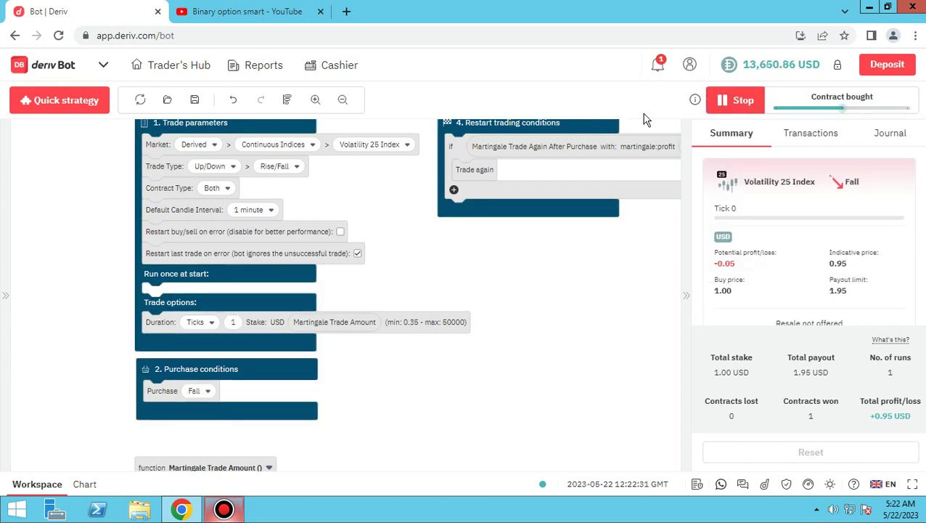
# Change the purchase condition to Rise, and run the bot for a short trial before stopping it
pyautogui.click(208, 393)
pyautogui.click(198, 423)
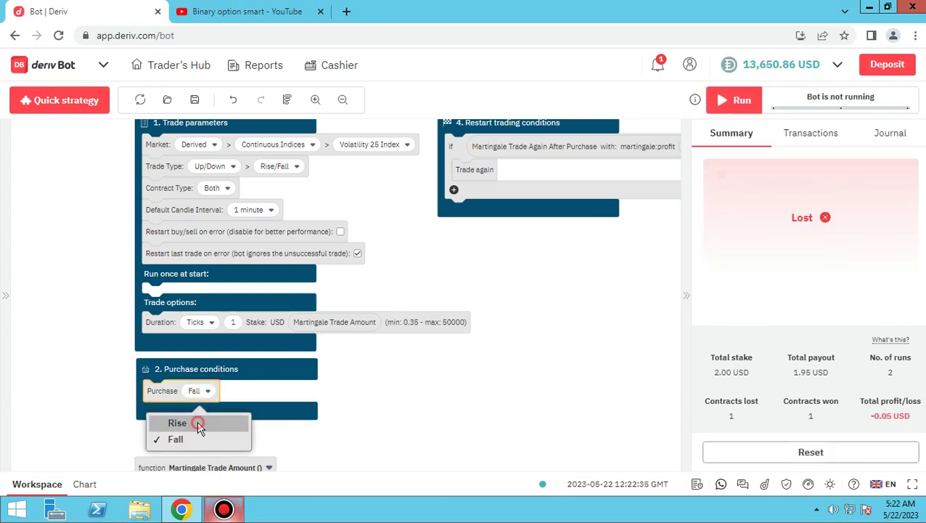
pyautogui.click(347, 401)
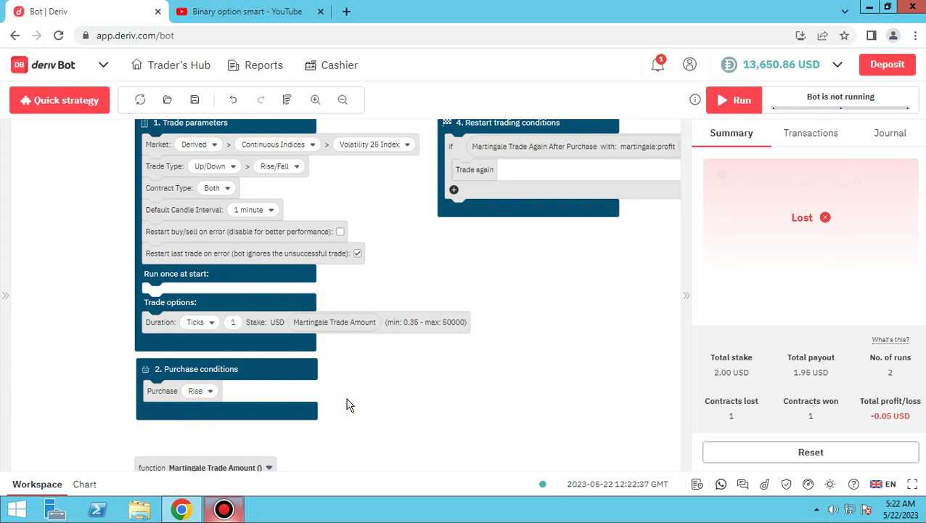
pyautogui.click(732, 101)
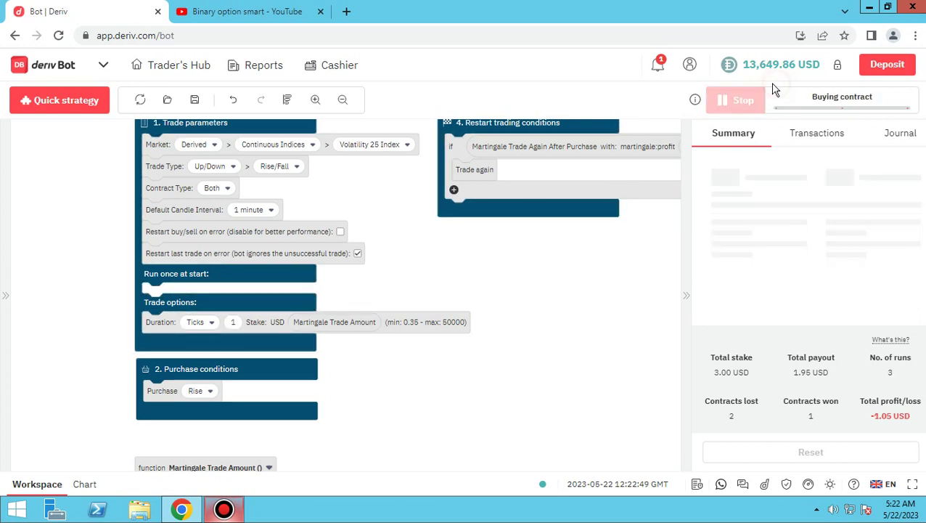
pyautogui.click(726, 102)
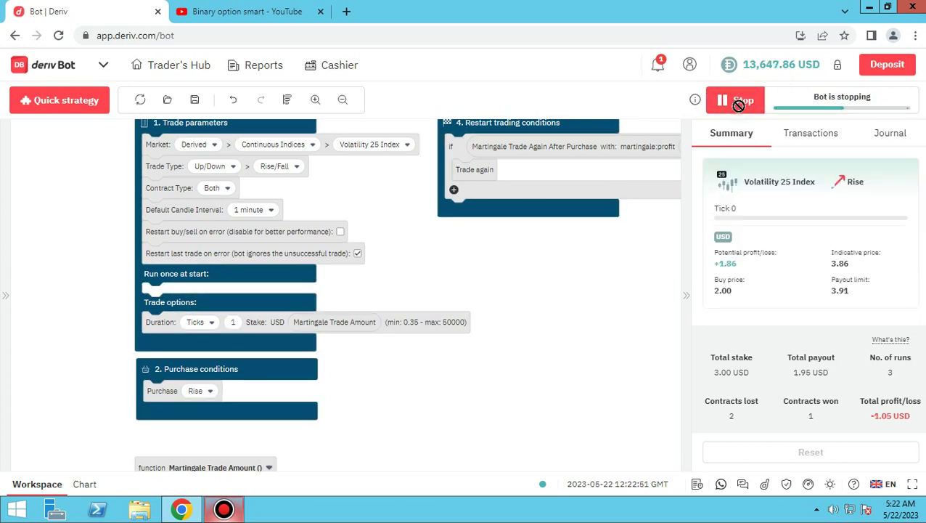
# Change the trade type in the trade parameters to Digits with Even/Odd
pyautogui.click(215, 171)
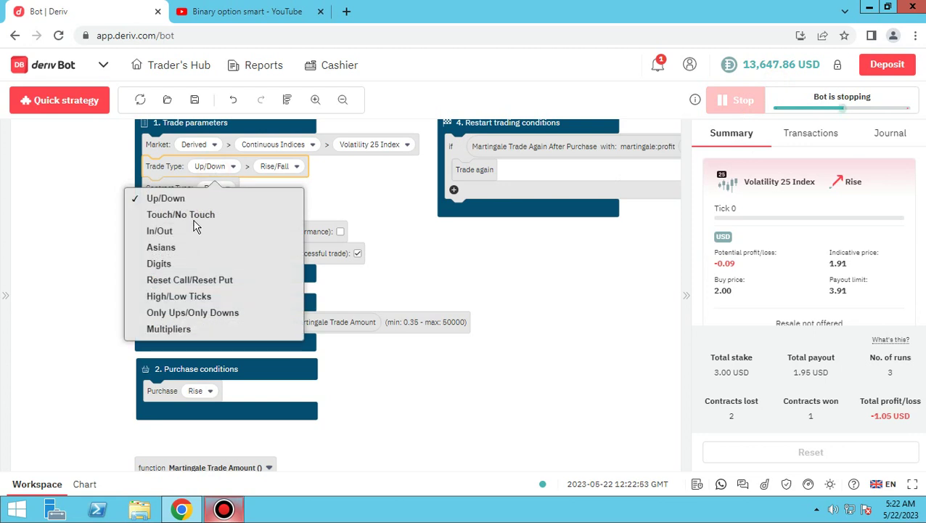
pyautogui.click(178, 271)
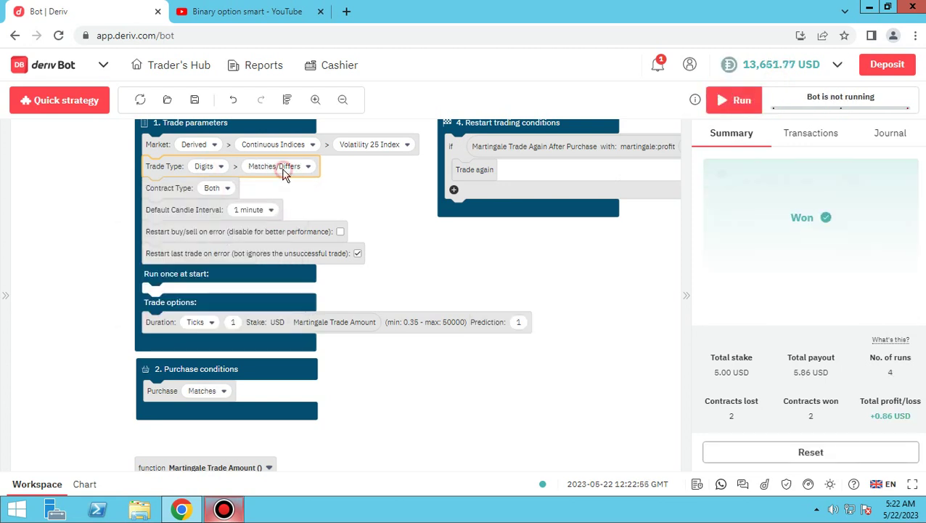
pyautogui.click(281, 169)
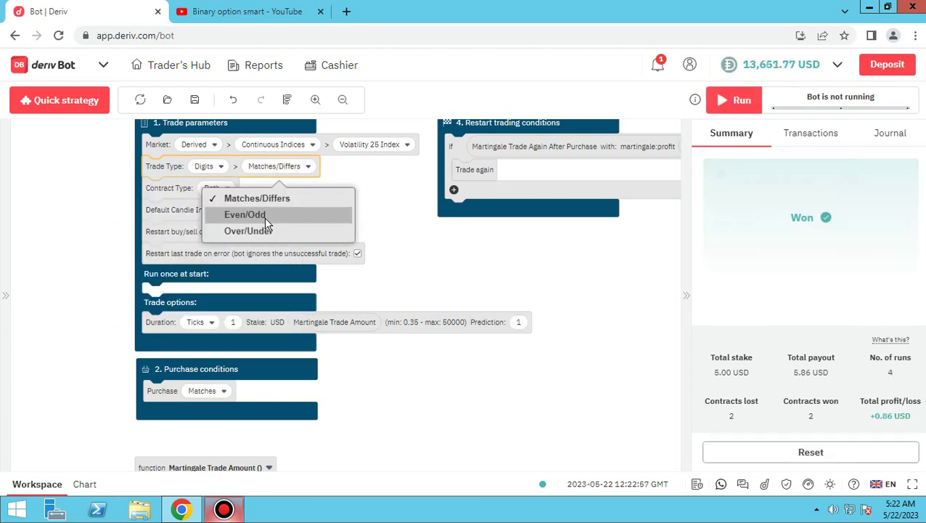
pyautogui.click(266, 217)
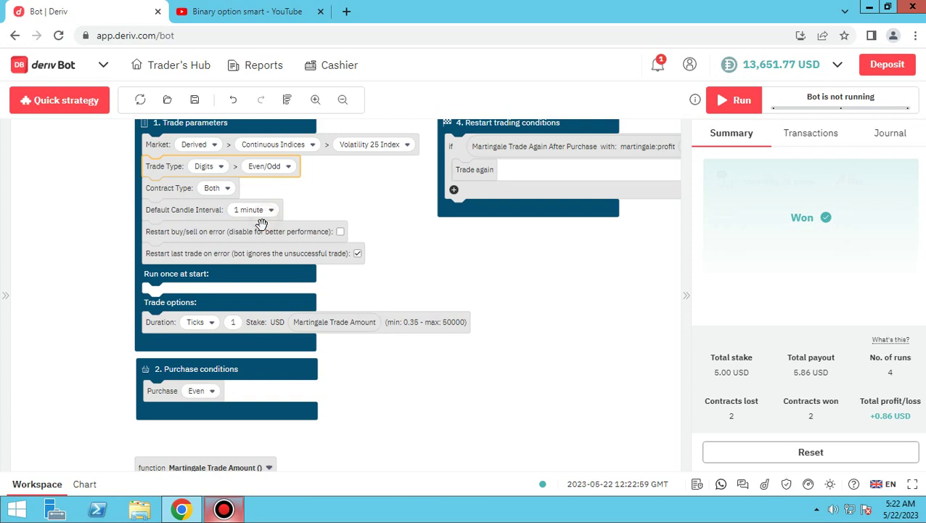
# Check the purchase options, keep Even as the purchase condition, and run the bot briefly before stopping it
pyautogui.click(204, 394)
pyautogui.click(451, 374)
pyautogui.moveTo(768, 187)
pyautogui.click(735, 103)
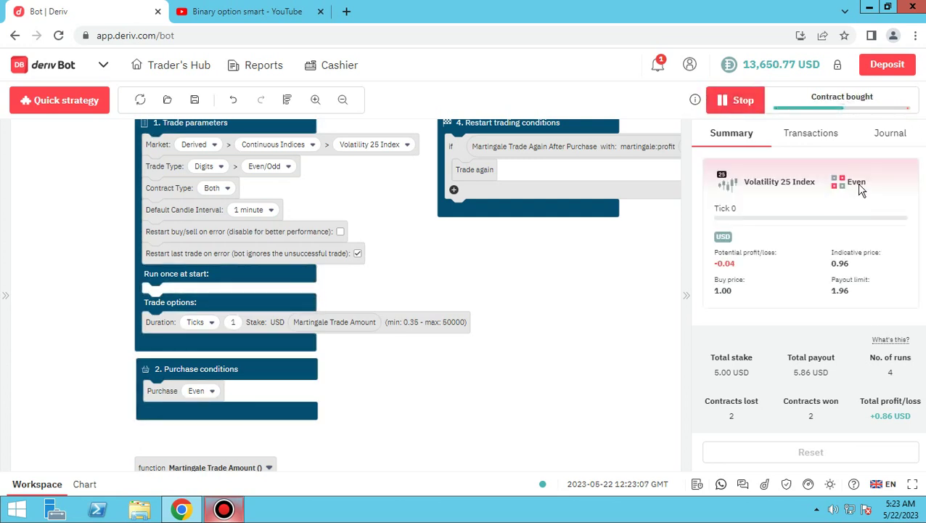
pyautogui.doubleClick(859, 188)
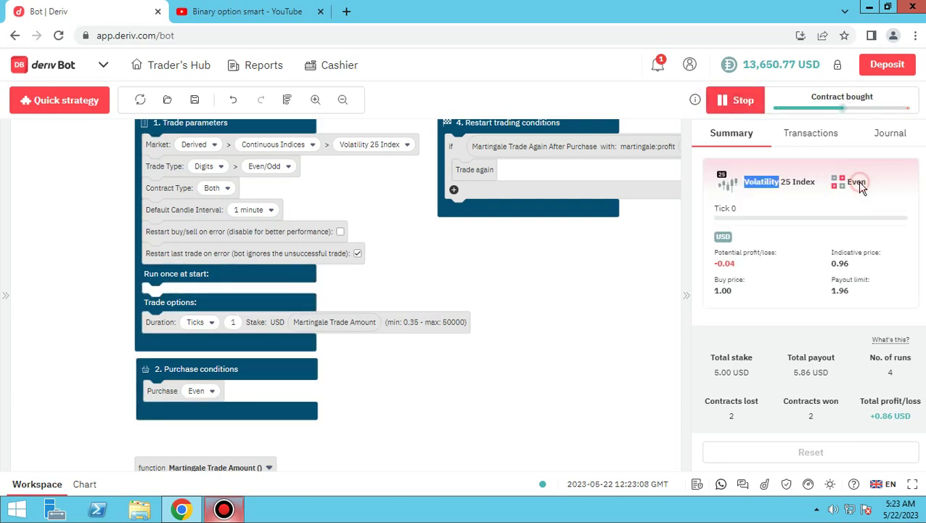
pyautogui.click(739, 106)
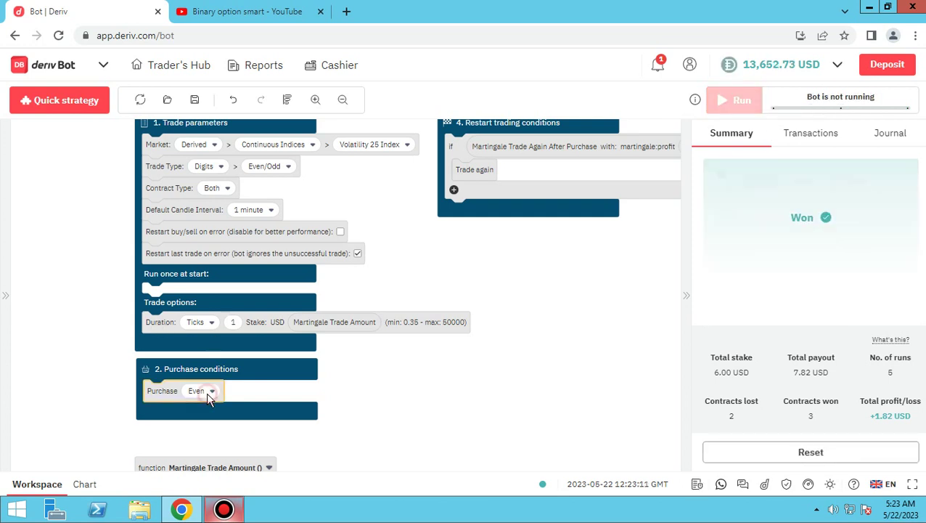
# Change the purchase condition to Odd and run the bot
pyautogui.click(207, 397)
pyautogui.click(194, 438)
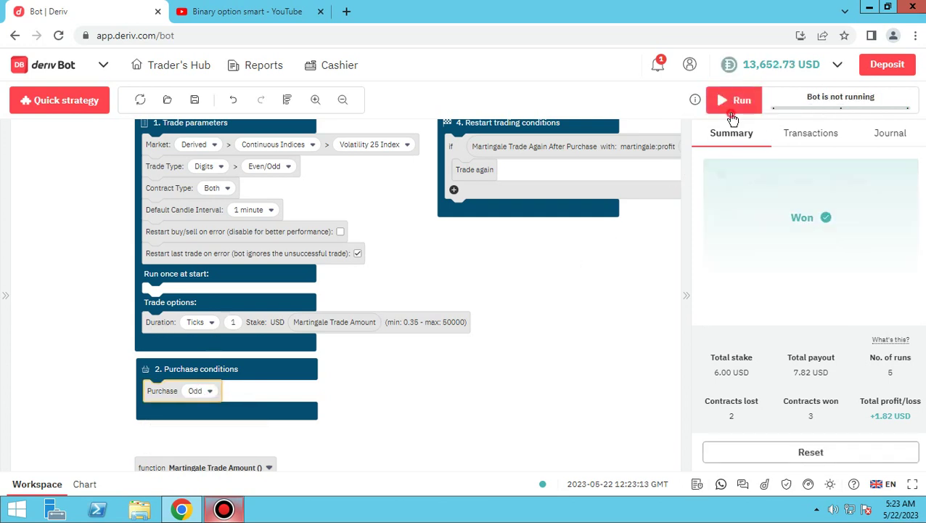
pyautogui.click(735, 113)
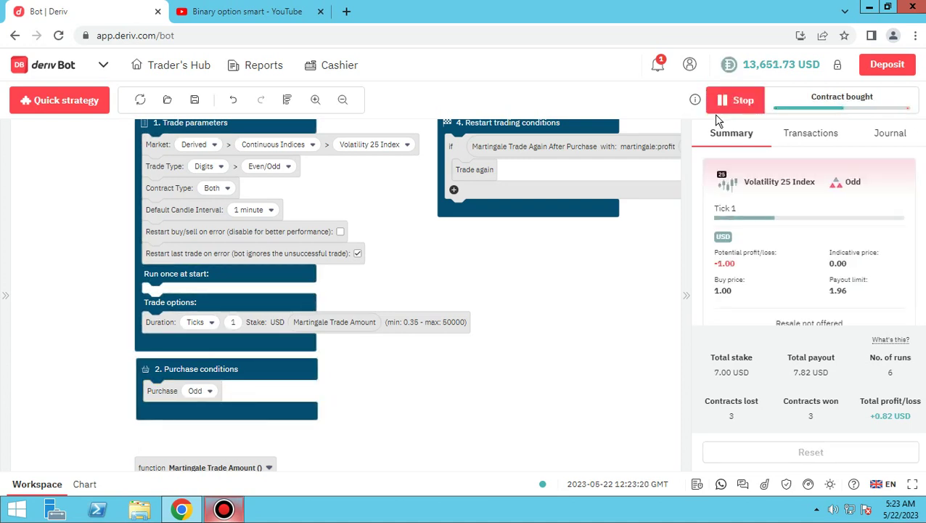
# Stop the running bot and check the purchase options, keeping Odd as the purchase condition
pyautogui.click(732, 111)
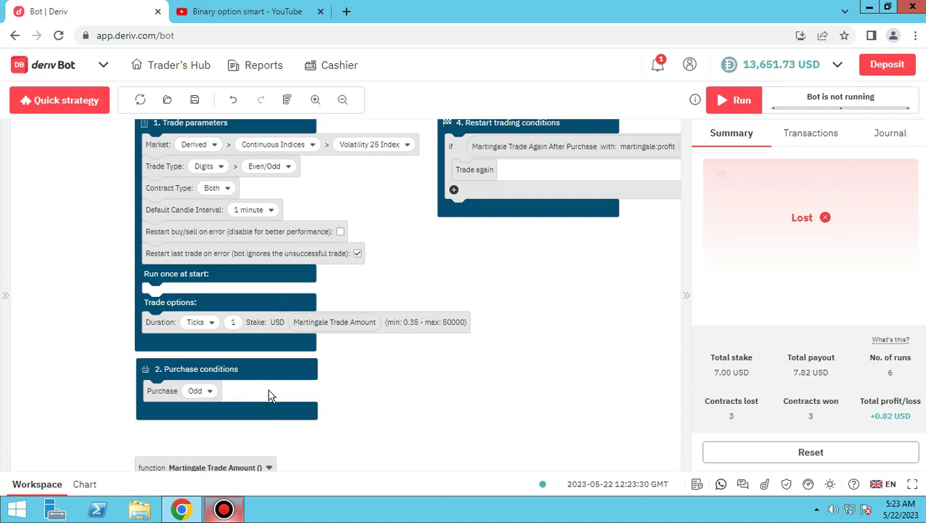
pyautogui.click(208, 392)
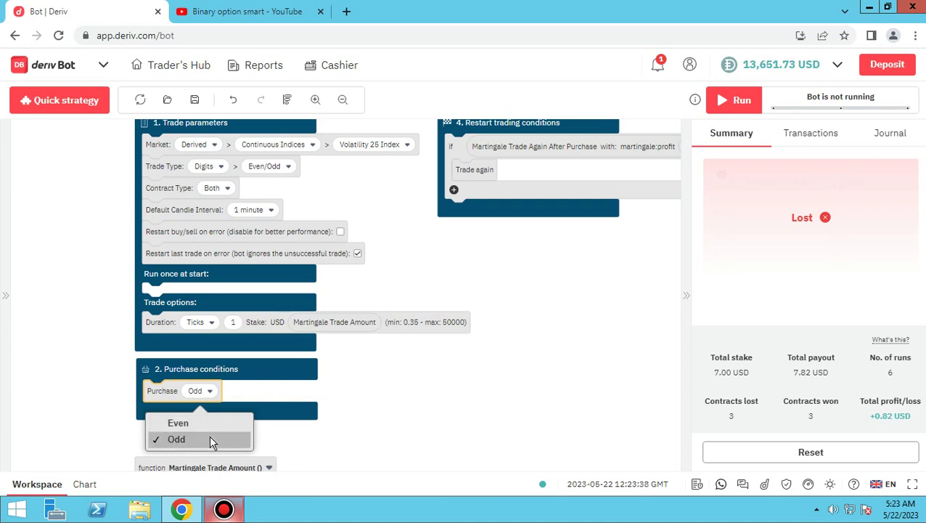
pyautogui.click(408, 405)
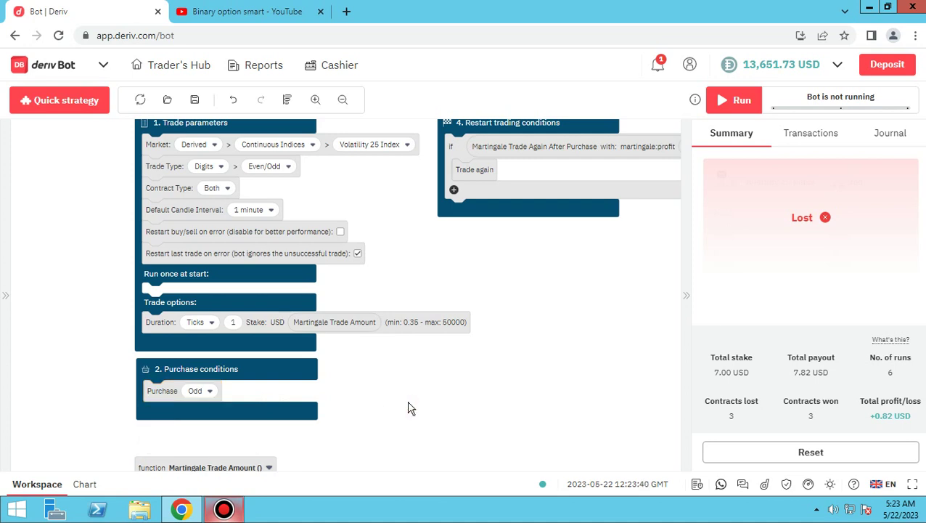
# Find the Conditional block among the utility logic blocks and add it to the workspace
pyautogui.moveTo(479, 327); pyautogui.dragTo(471, 352)
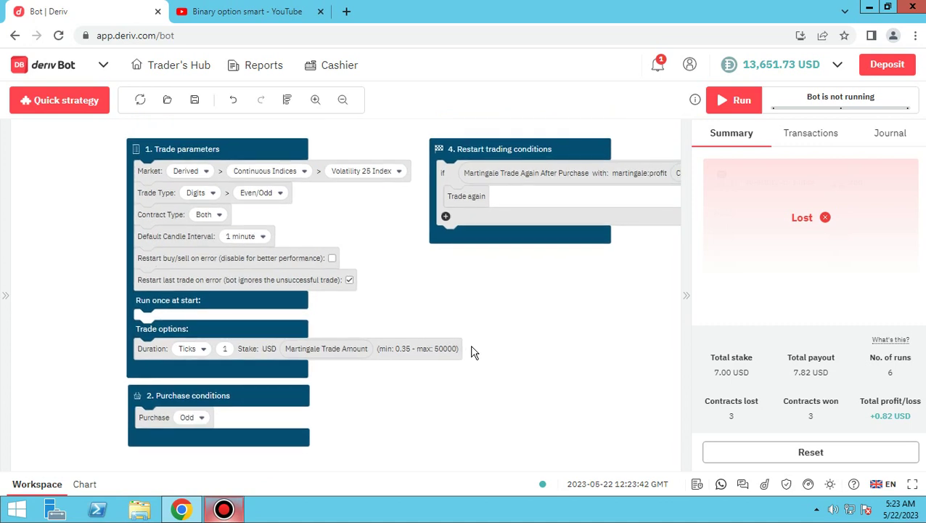
pyautogui.click(3, 312)
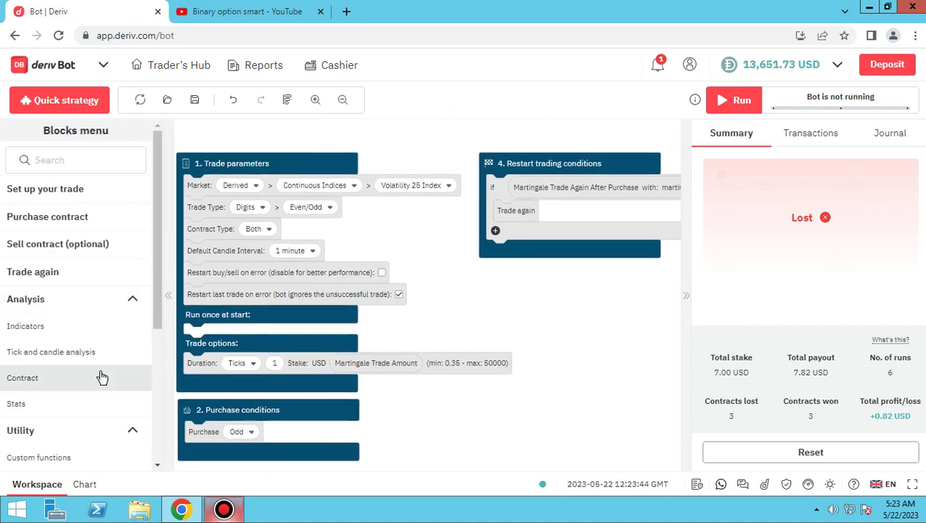
pyautogui.scroll(-1, 103, 377)
pyautogui.scroll(-1, 103, 376)
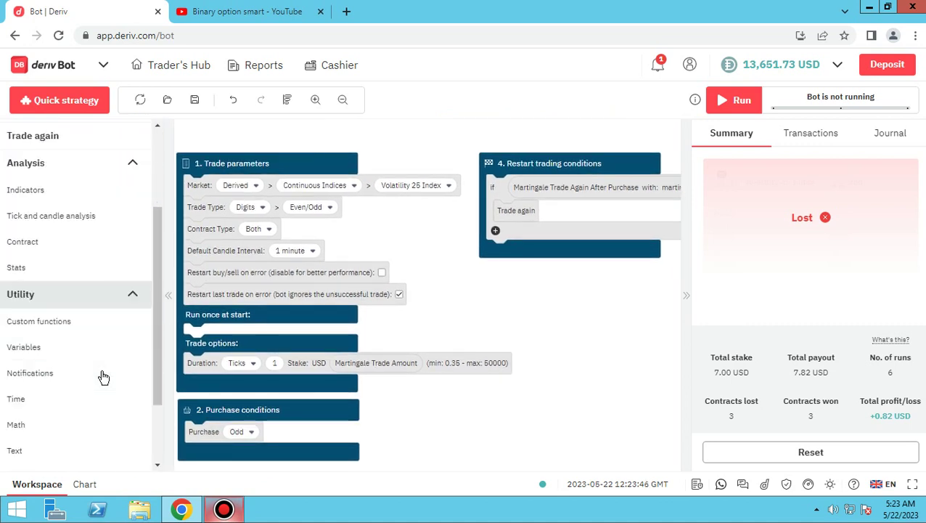
pyautogui.scroll(1, 96, 372)
pyautogui.click(101, 372)
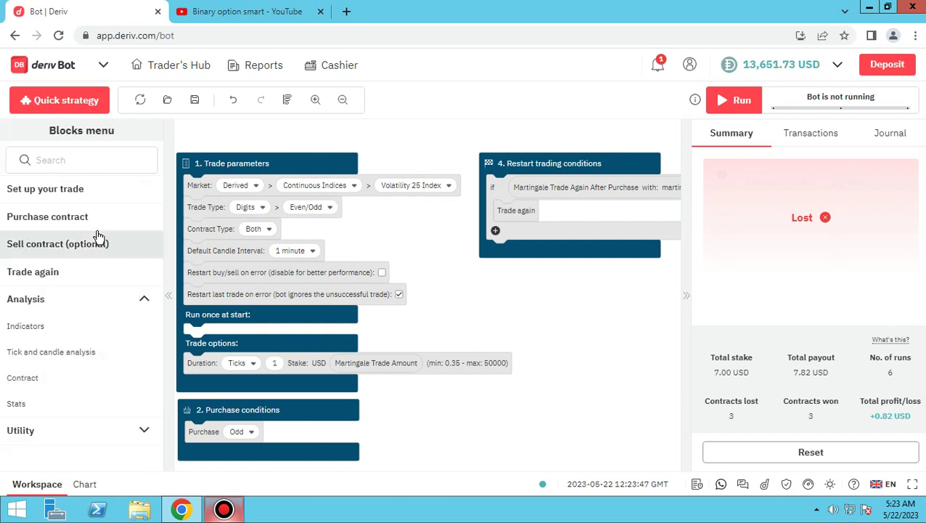
pyautogui.click(119, 300)
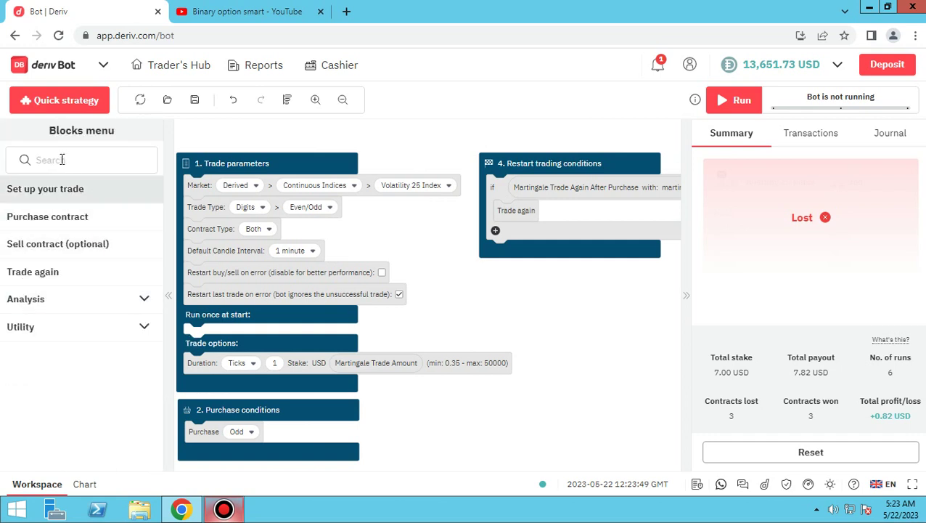
pyautogui.click(144, 331)
pyautogui.scroll(-1, 142, 331)
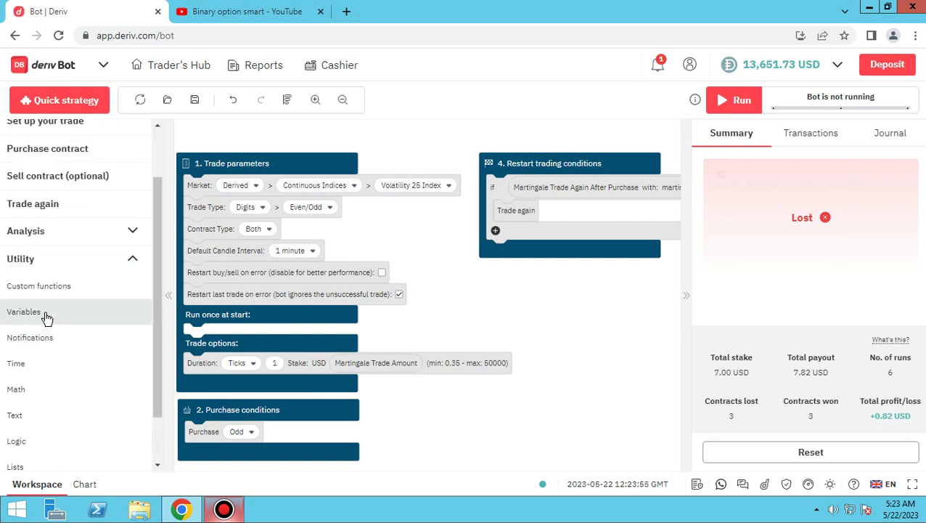
pyautogui.scroll(-1, 43, 320)
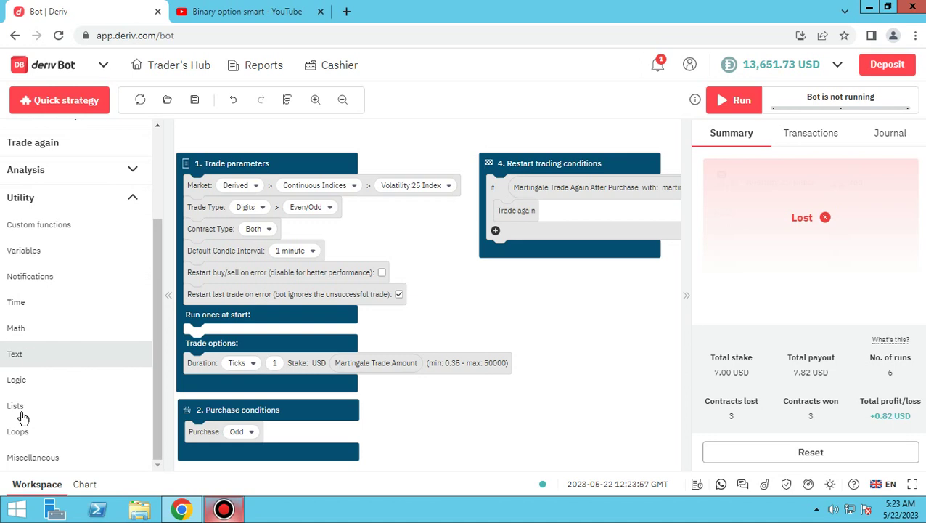
pyautogui.click(17, 383)
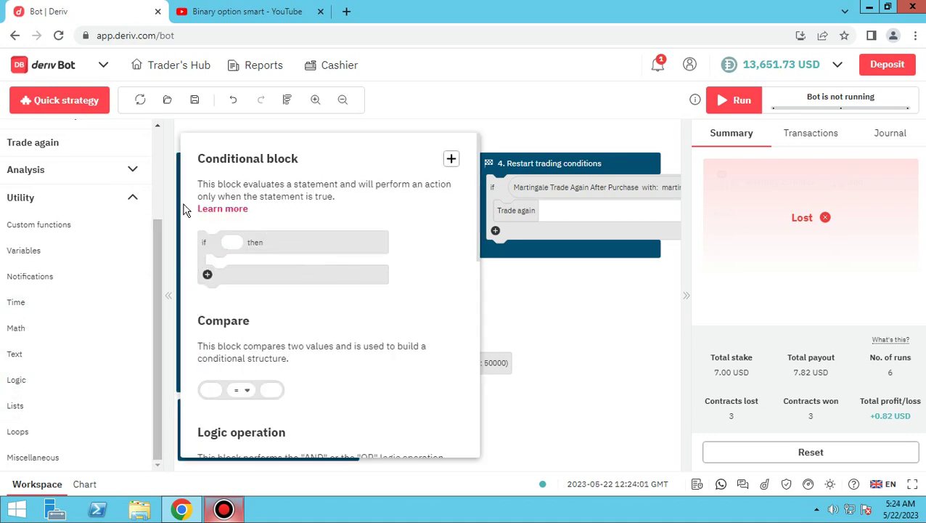
pyautogui.click(451, 160)
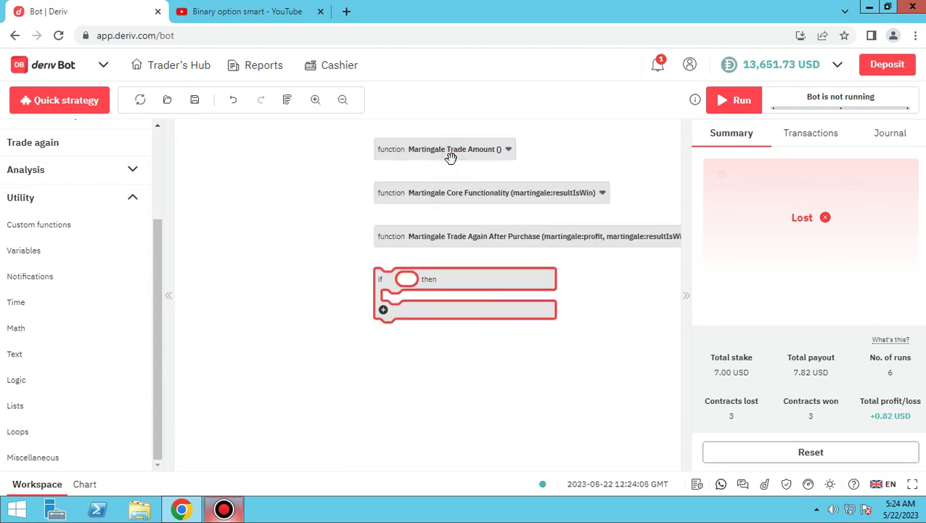
# Nest the Purchase Odd block inside the if-then block and place the combined block in Purchase conditions
pyautogui.moveTo(453, 278); pyautogui.dragTo(310, 169)
pyautogui.scroll(1, 335, 208)
pyautogui.moveTo(518, 347); pyautogui.dragTo(508, 425)
pyautogui.moveTo(336, 315); pyautogui.dragTo(464, 197)
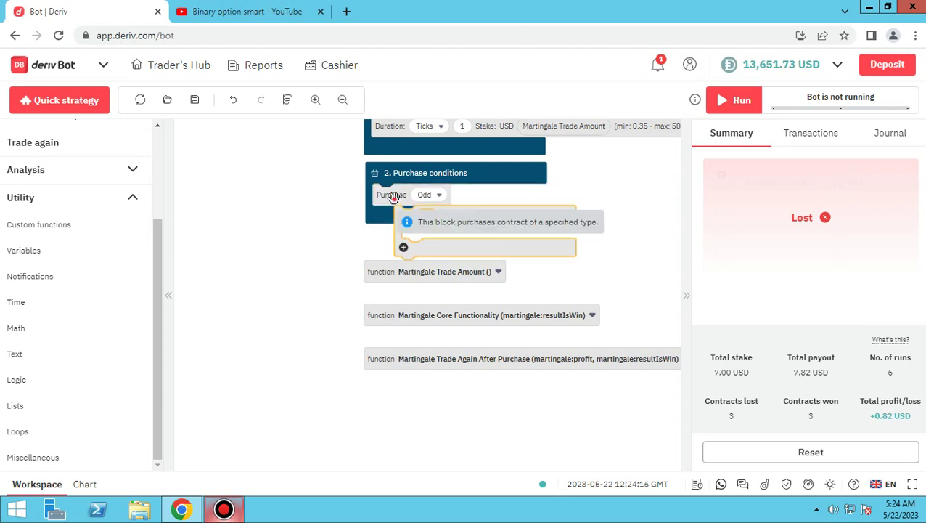
pyautogui.moveTo(394, 195); pyautogui.dragTo(433, 248)
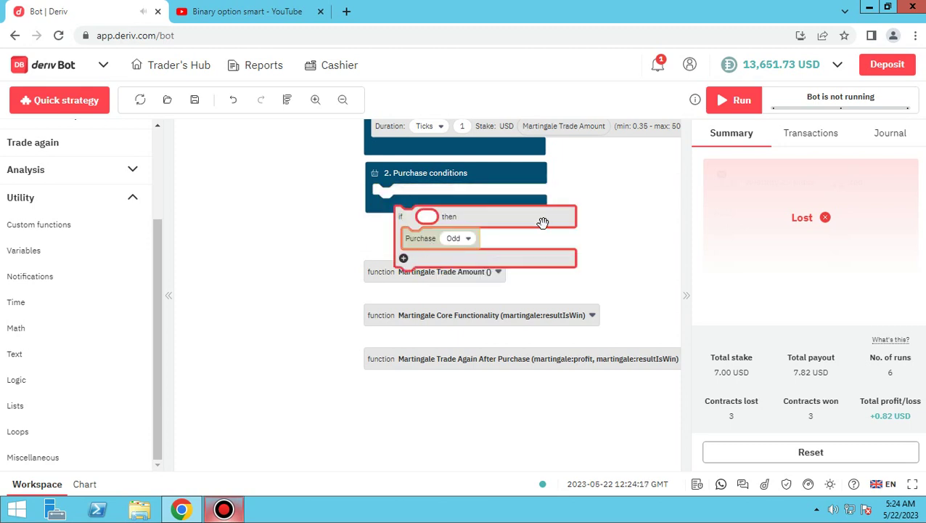
pyautogui.moveTo(541, 221); pyautogui.dragTo(516, 201)
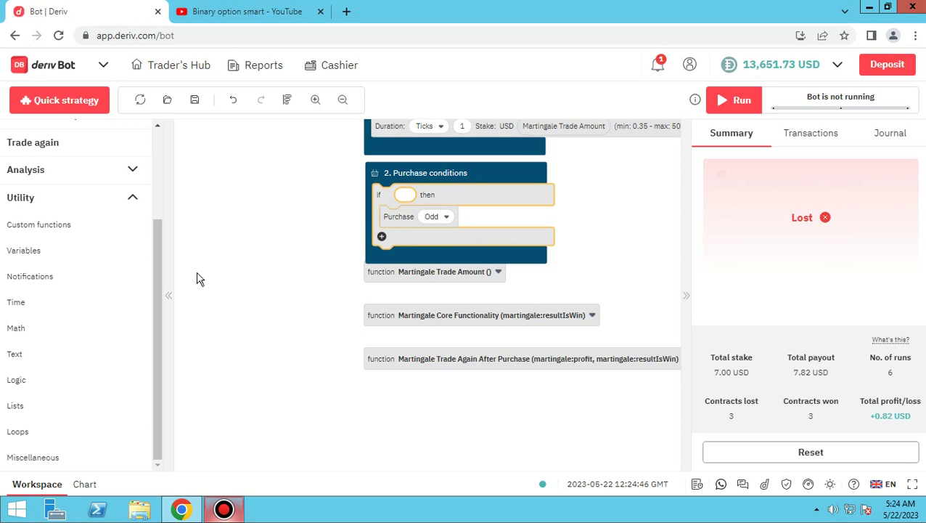
# Add a Last Digit block from the tick and candle analysis blocks and park it beside Purchase conditions
pyautogui.click(133, 198)
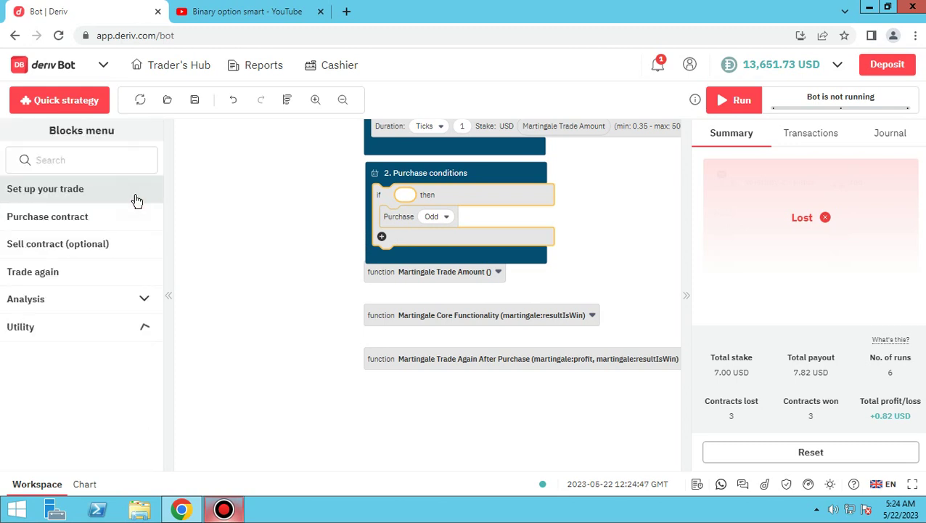
pyautogui.click(133, 306)
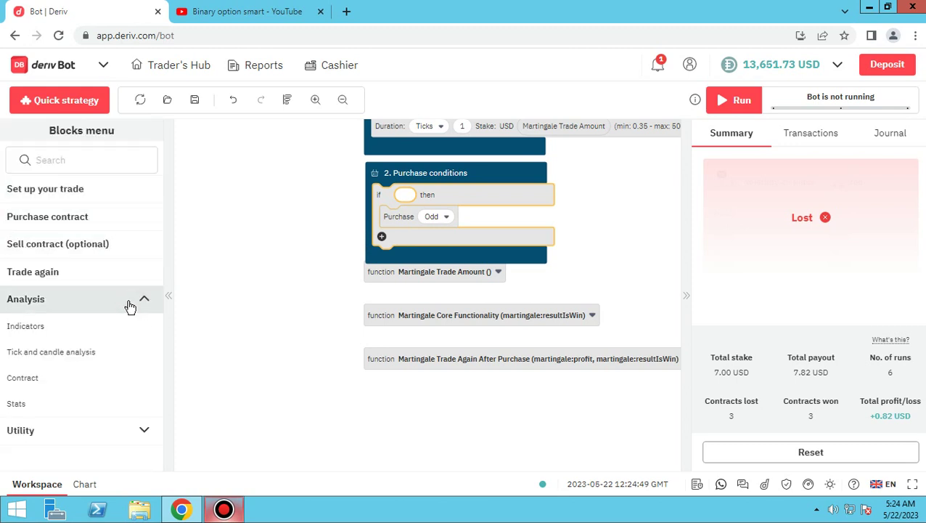
pyautogui.click(72, 404)
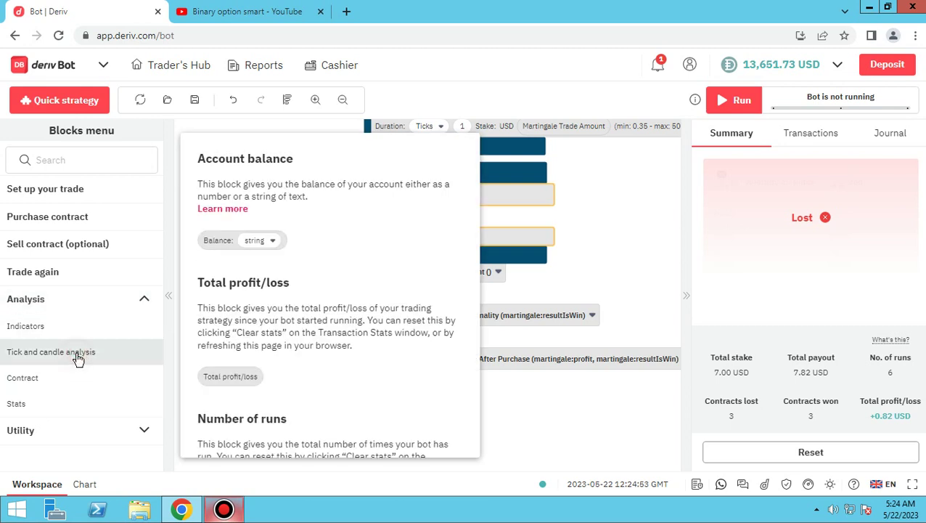
pyautogui.click(76, 355)
pyautogui.scroll(-1, 263, 362)
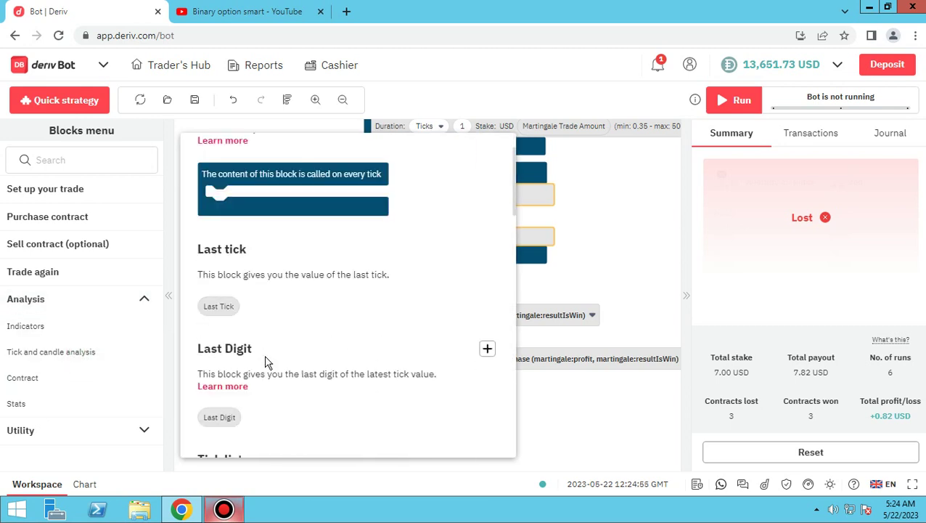
pyautogui.scroll(-1, 265, 361)
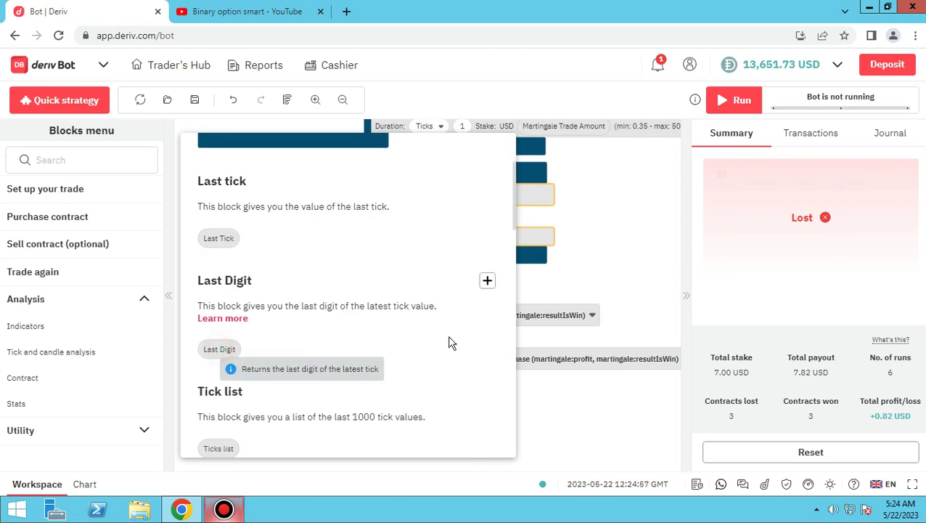
pyautogui.moveTo(219, 348); pyautogui.dragTo(408, 201)
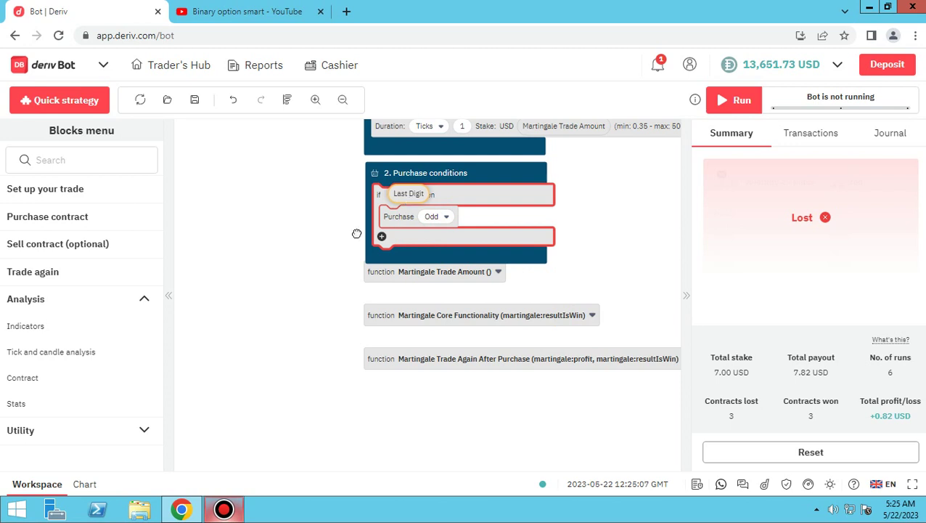
pyautogui.moveTo(357, 233); pyautogui.dragTo(334, 238)
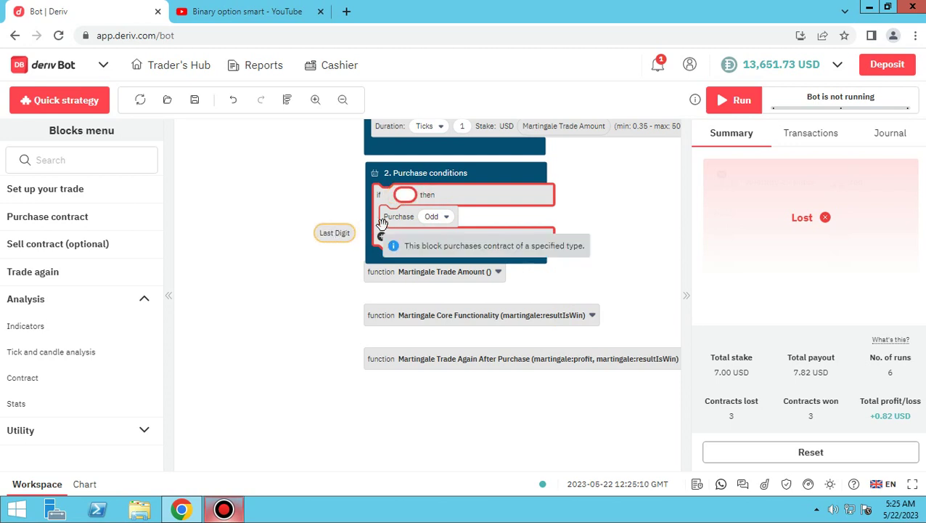
# Insert a Compare block with the = operator into the if condition and place Last Digit in its first slot
pyautogui.click(143, 432)
pyautogui.scroll(-1, 109, 414)
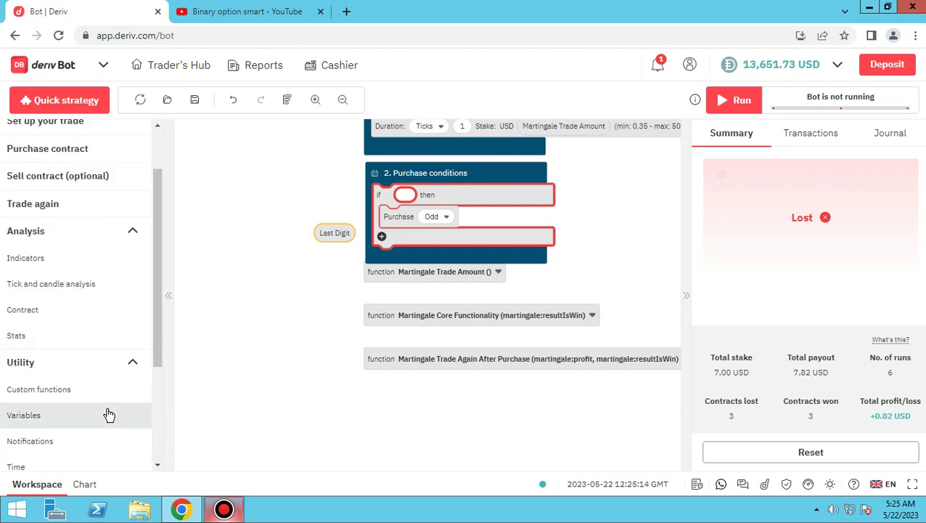
pyautogui.scroll(-1, 109, 414)
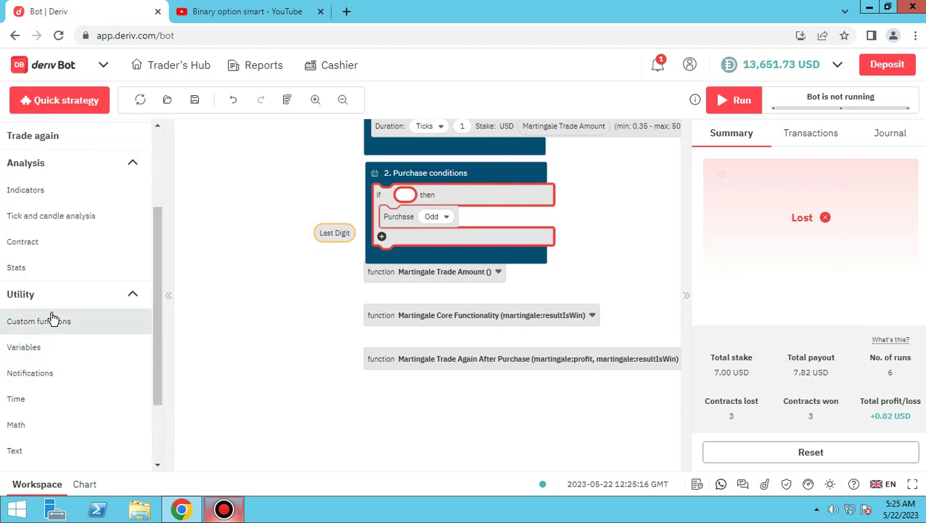
pyautogui.scroll(-2, 60, 310)
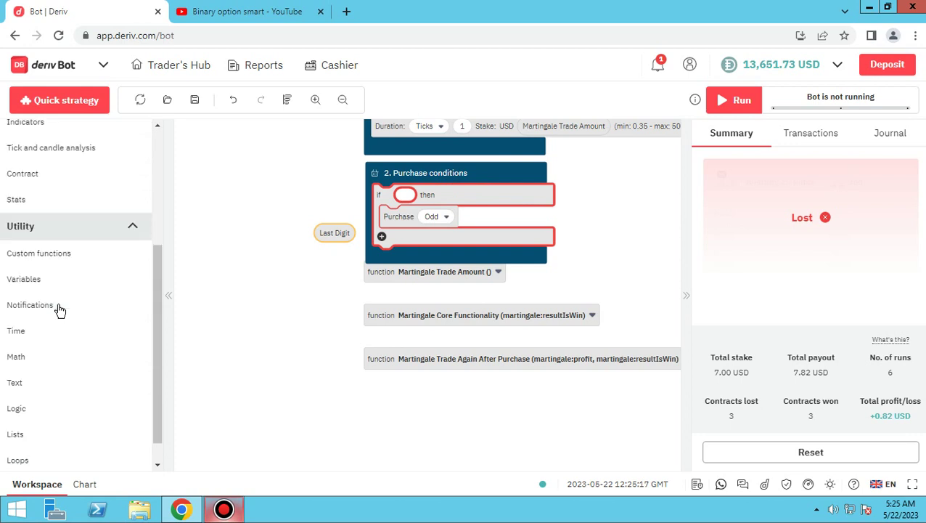
pyautogui.click(107, 195)
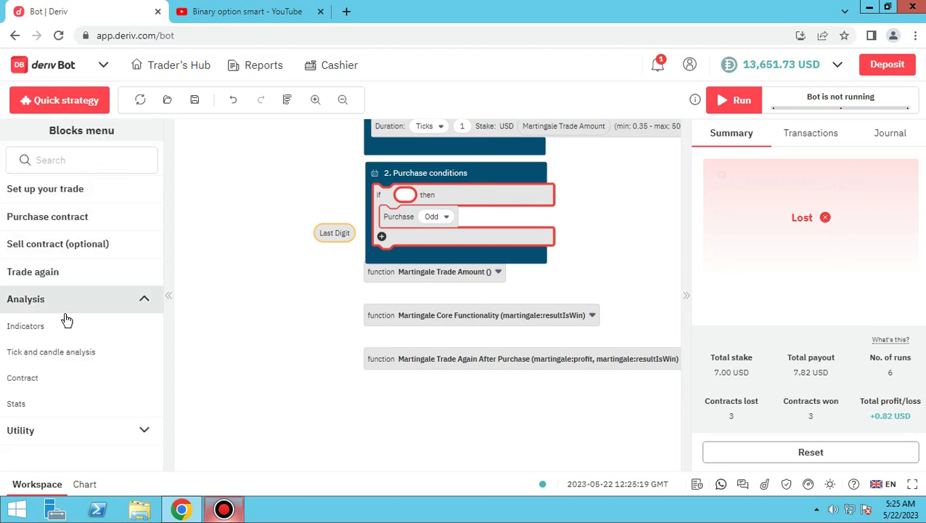
pyautogui.click(105, 433)
pyautogui.scroll(-5, 101, 392)
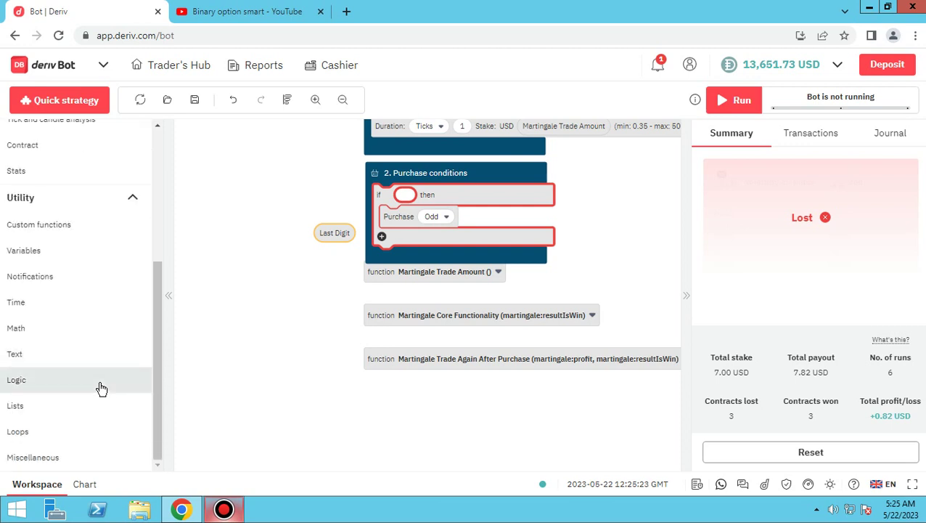
pyautogui.click(102, 390)
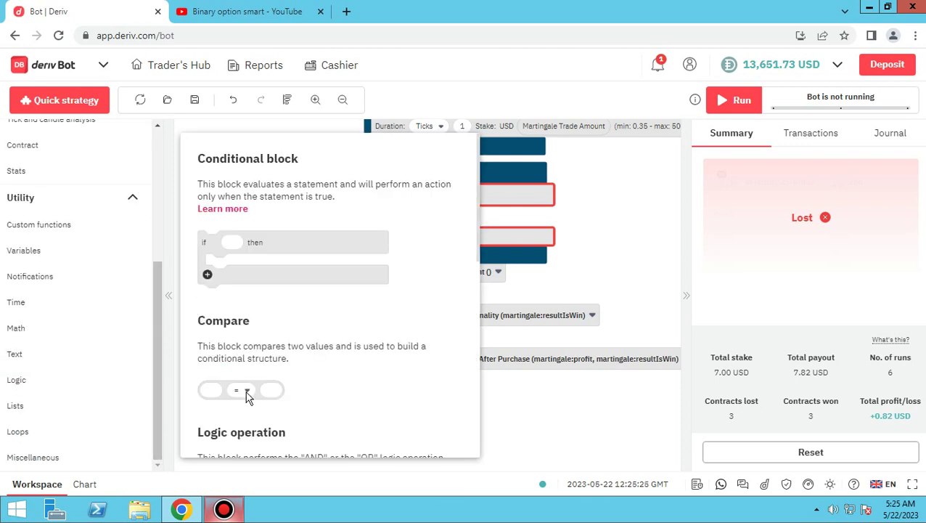
pyautogui.moveTo(246, 390); pyautogui.dragTo(396, 195)
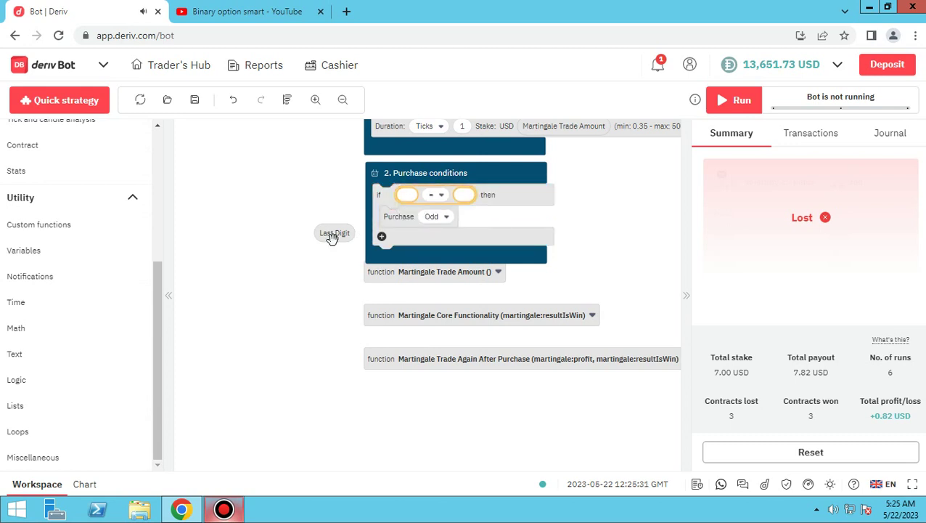
pyautogui.moveTo(334, 233); pyautogui.dragTo(421, 198)
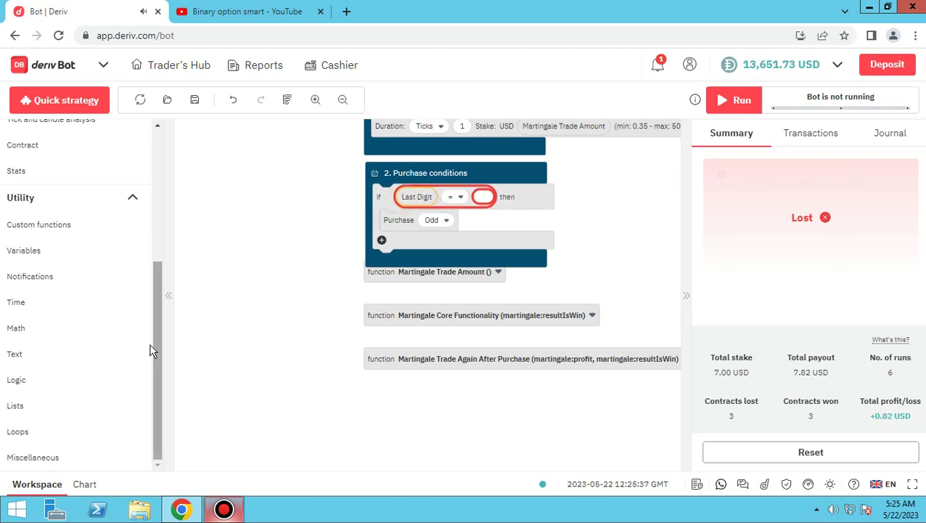
# Find the Test a number block among the math blocks and place it in the second slot of the if condition's comparison
pyautogui.click(109, 333)
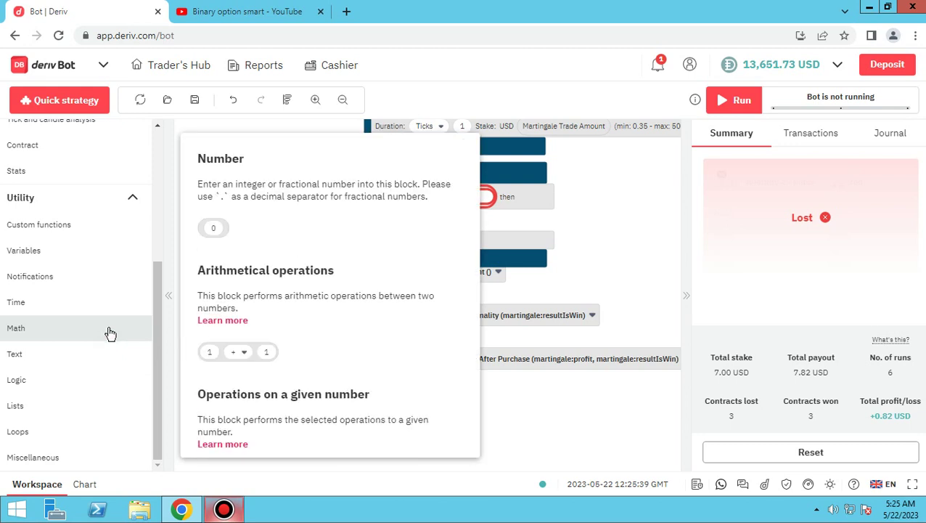
pyautogui.scroll(-5, 231, 257)
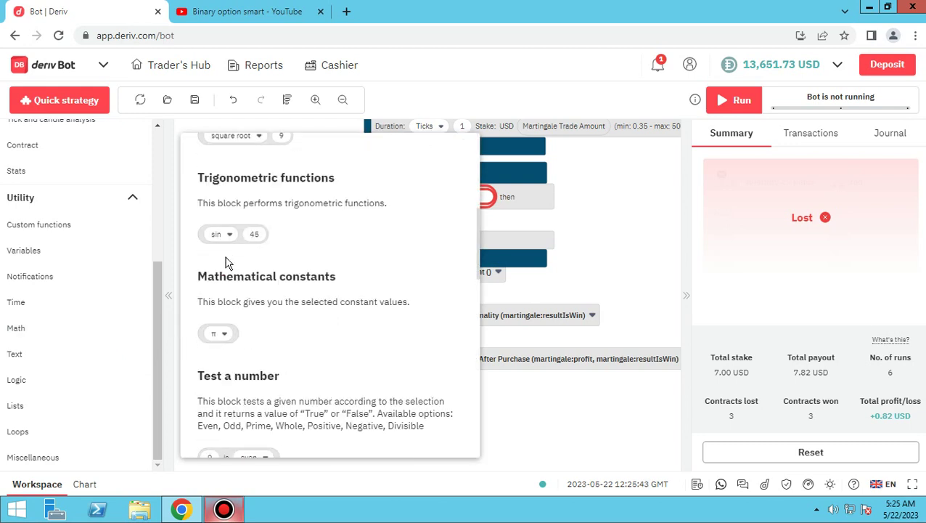
pyautogui.scroll(-4, 378, 312)
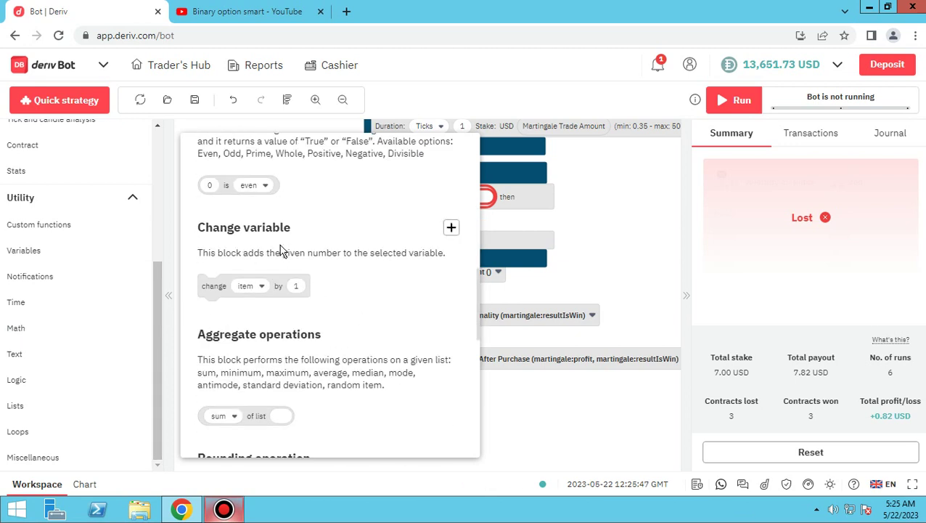
pyautogui.scroll(-1, 281, 249)
pyautogui.scroll(1, 282, 249)
pyautogui.moveTo(218, 186); pyautogui.dragTo(482, 198)
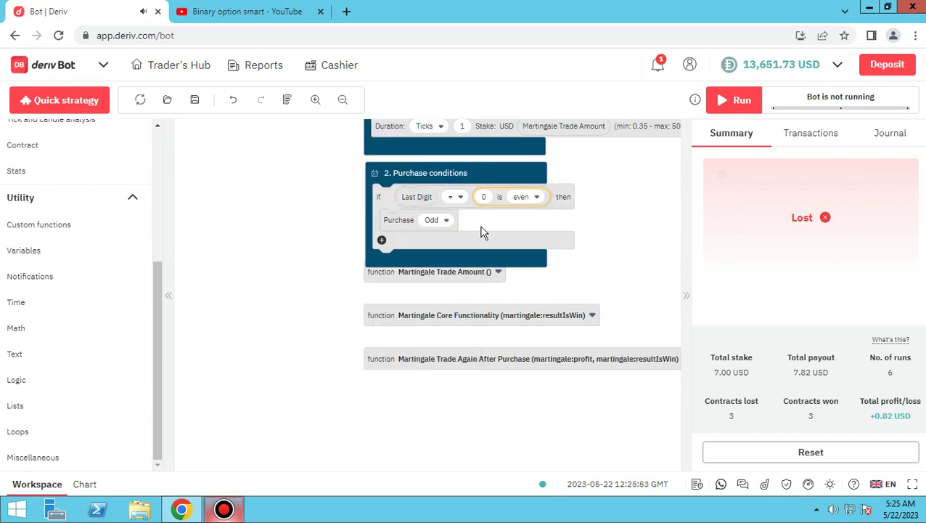
pyautogui.moveTo(425, 203); pyautogui.dragTo(473, 198)
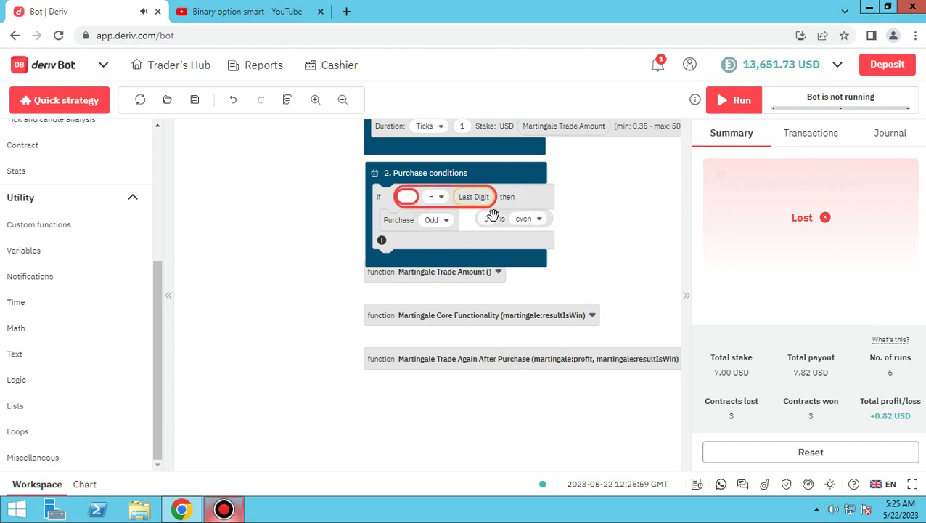
pyautogui.moveTo(462, 194); pyautogui.dragTo(417, 193)
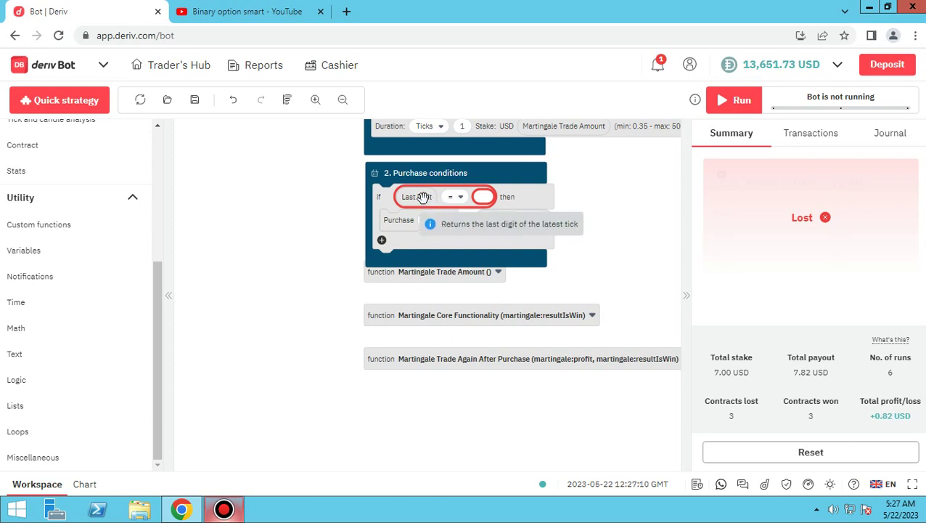
pyautogui.moveTo(500, 219); pyautogui.dragTo(494, 199)
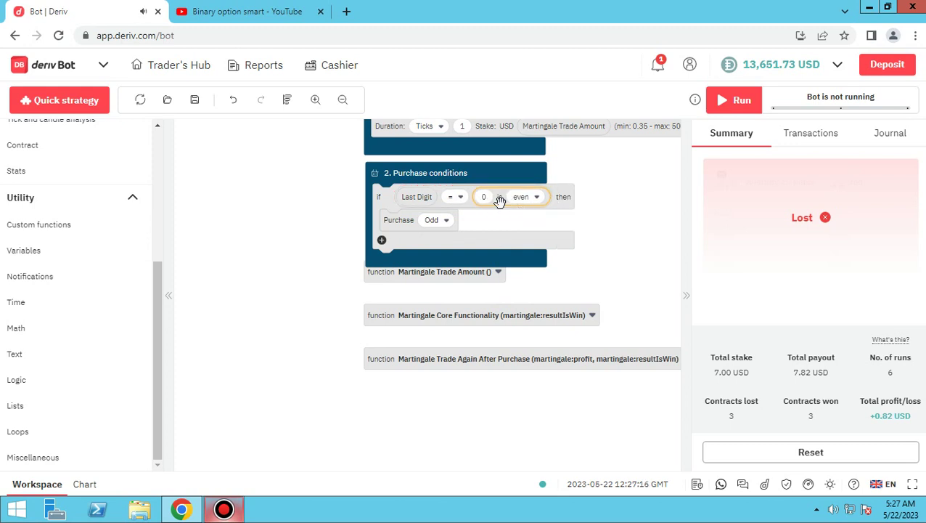
# Replace the if condition's comparison with the number test set to Last Digit is odd, and park the empty Compare block beside Purchase conditions
pyautogui.moveTo(496, 201); pyautogui.dragTo(575, 222)
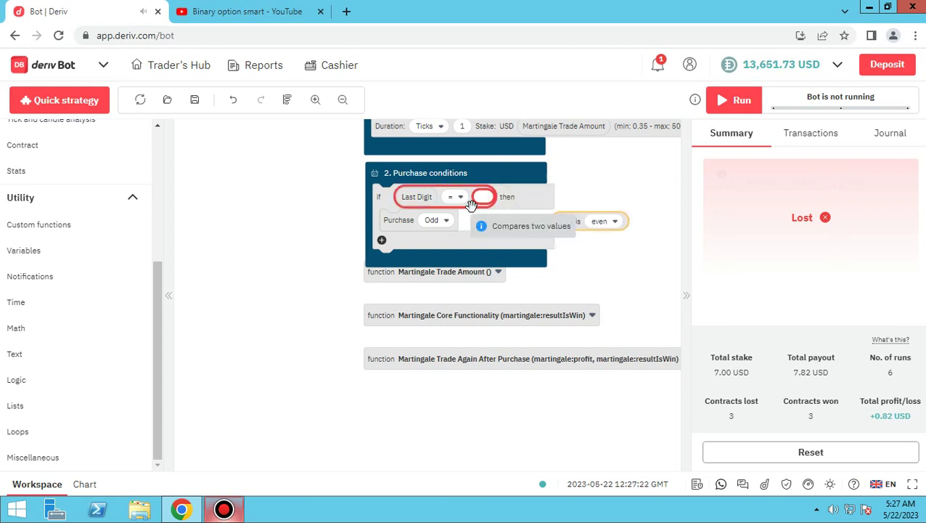
pyautogui.moveTo(482, 200); pyautogui.dragTo(445, 198)
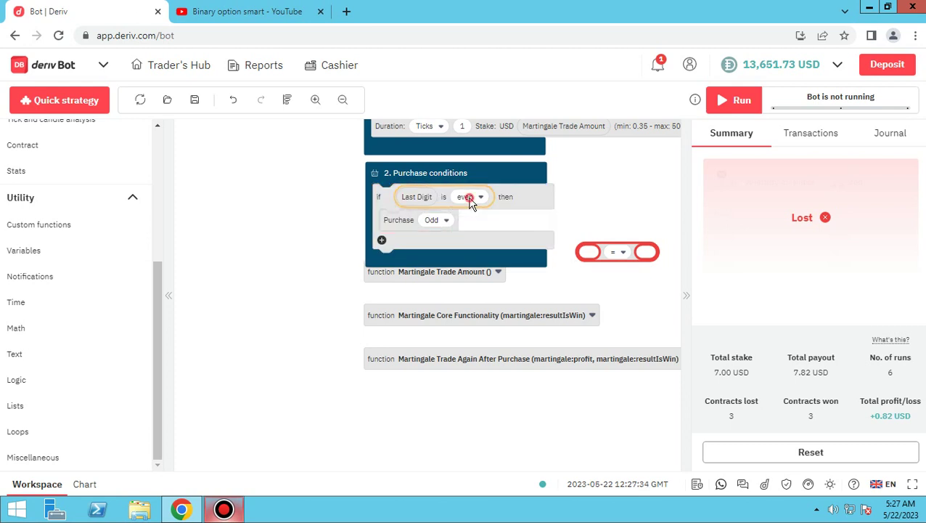
pyautogui.click(468, 198)
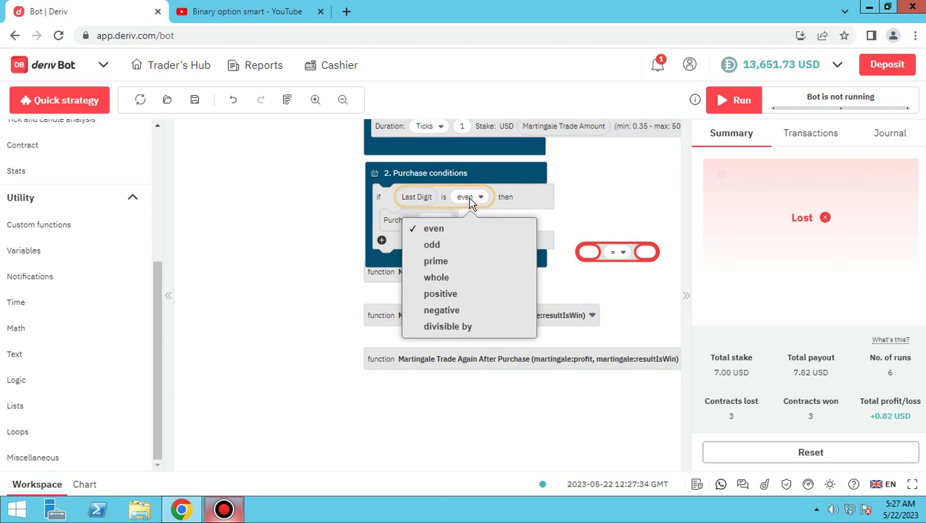
pyautogui.click(451, 245)
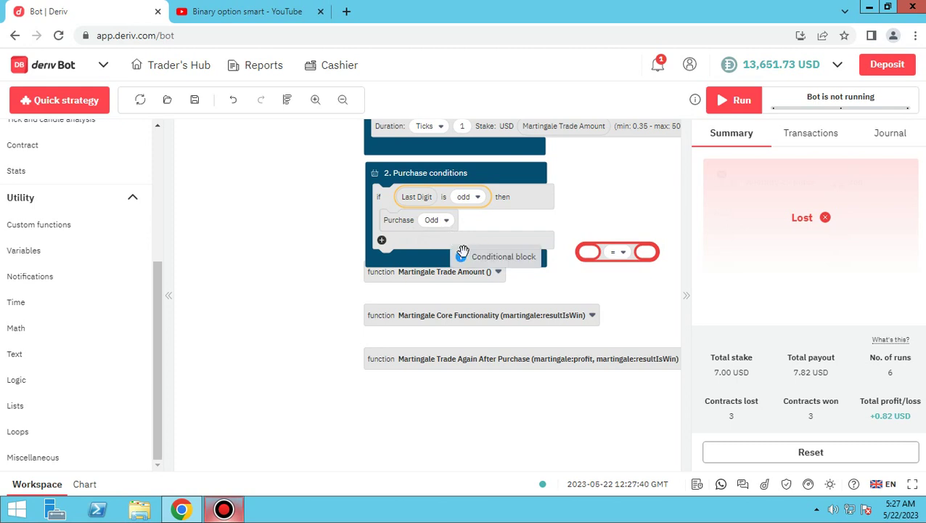
pyautogui.moveTo(609, 263); pyautogui.dragTo(601, 211)
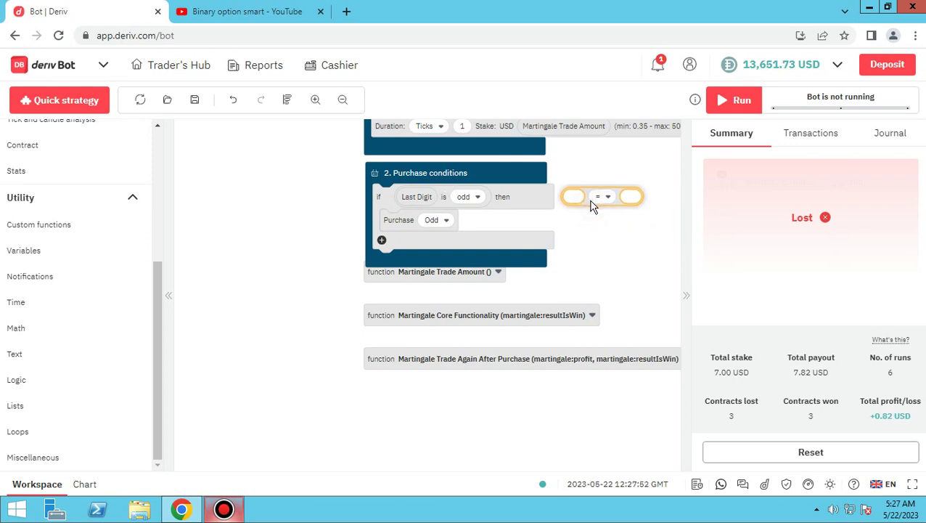
pyautogui.click(592, 229)
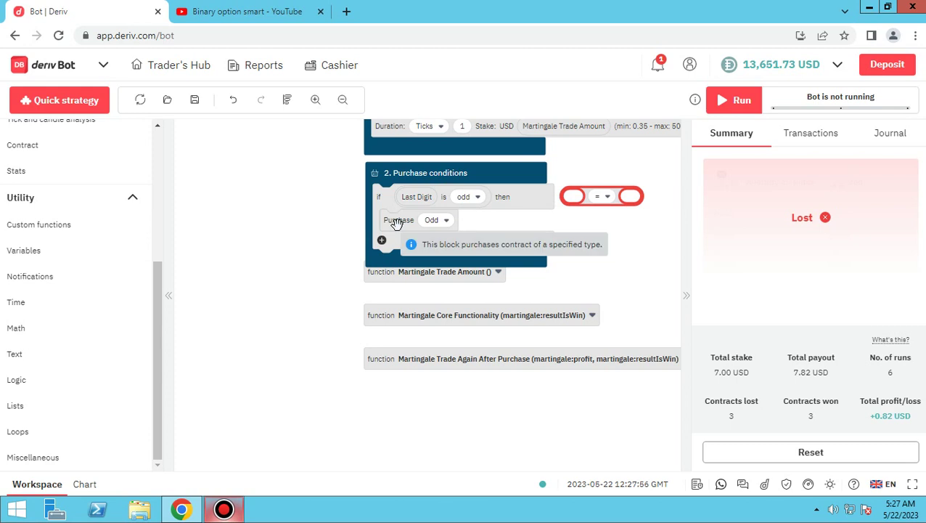
# Add an else branch to the conditional, place a duplicate of the Purchase block in it, and set that purchase to Even
pyautogui.click(382, 241)
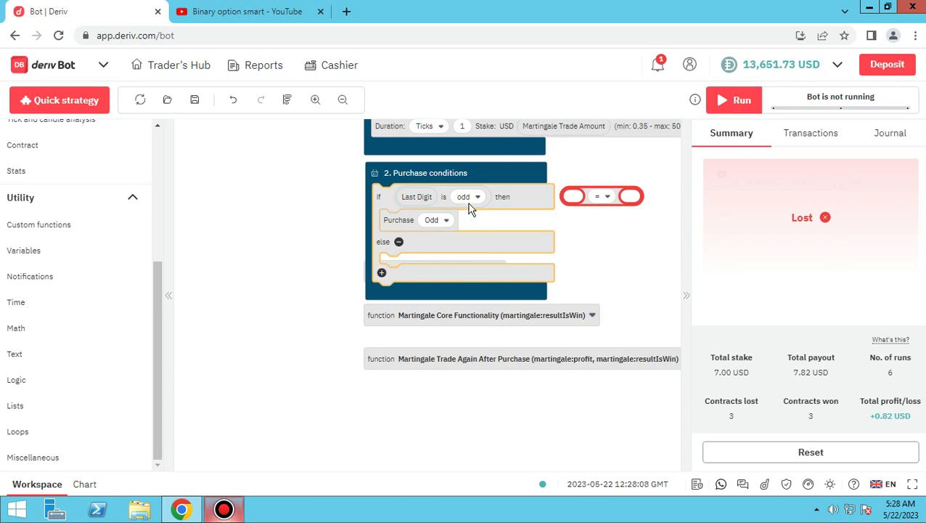
pyautogui.rightClick(409, 222)
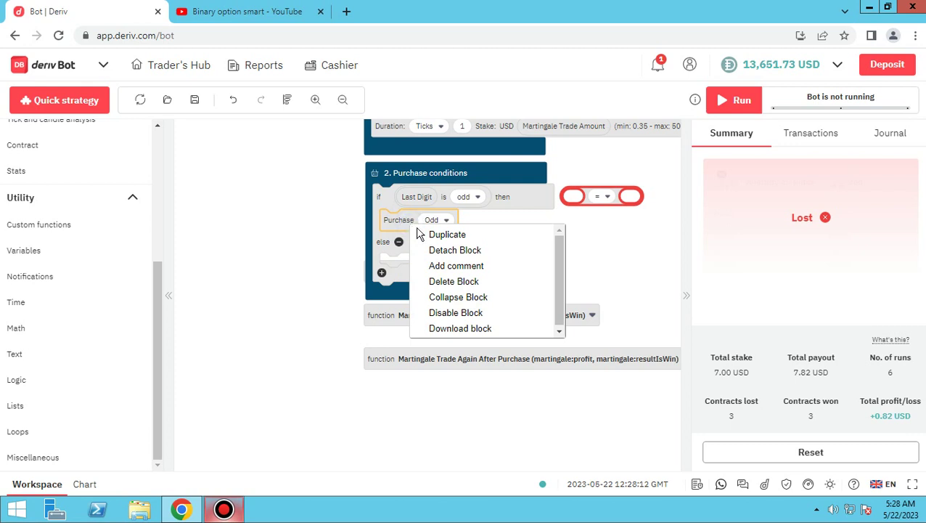
pyautogui.click(434, 235)
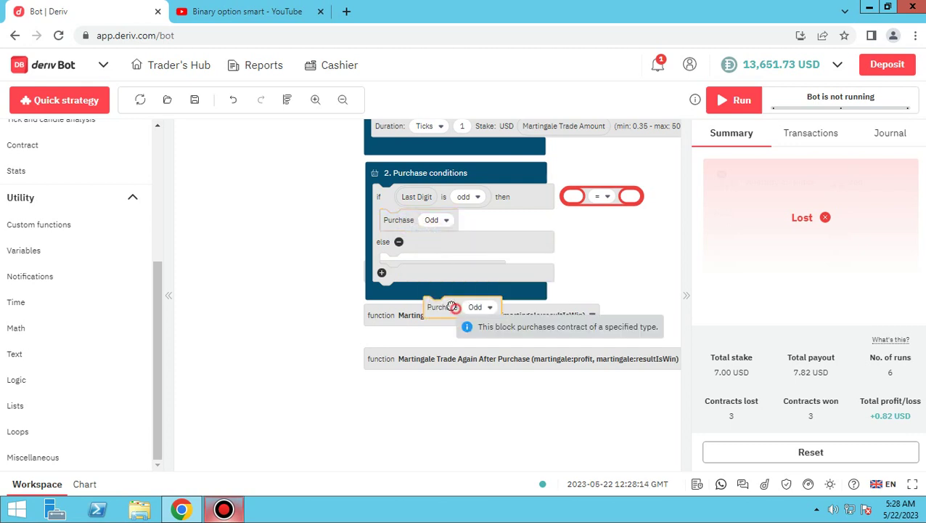
pyautogui.moveTo(456, 305); pyautogui.dragTo(405, 264)
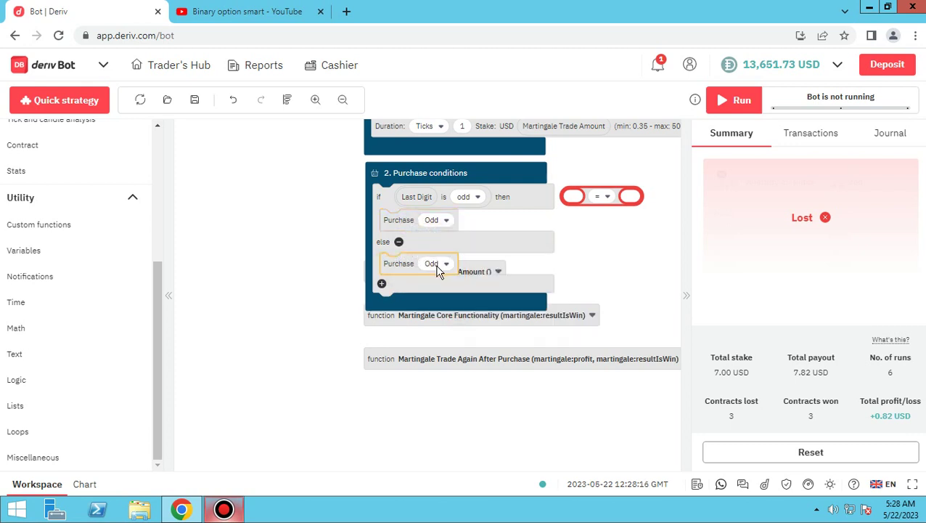
pyautogui.click(437, 265)
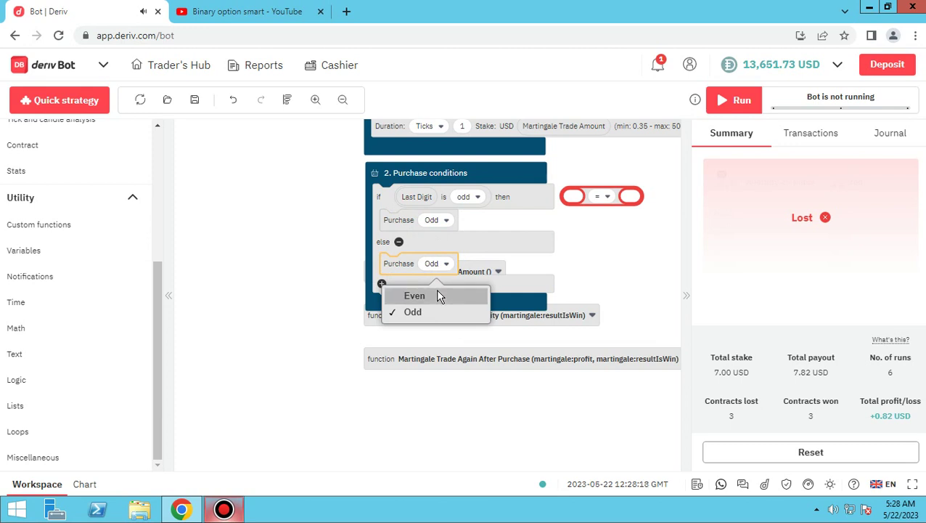
pyautogui.click(438, 296)
pyautogui.click(392, 193)
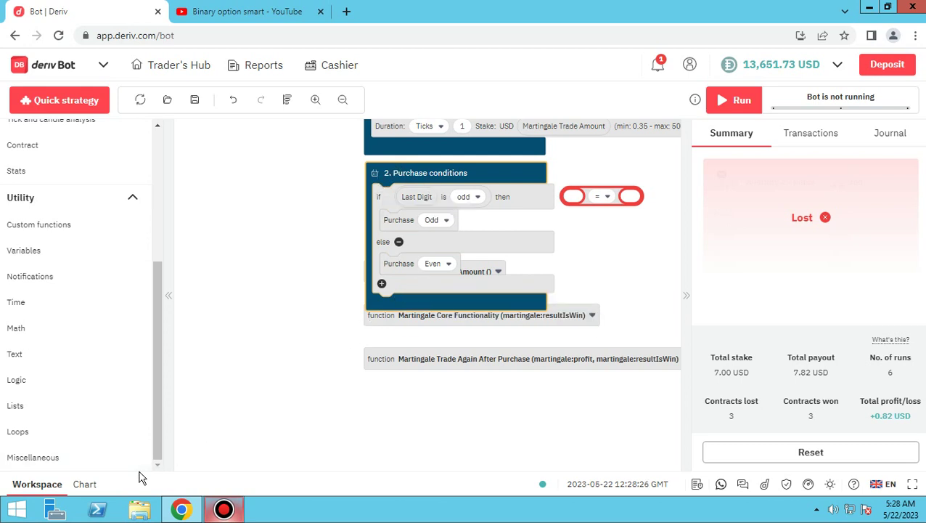
pyautogui.moveTo(398, 178); pyautogui.dragTo(390, 179)
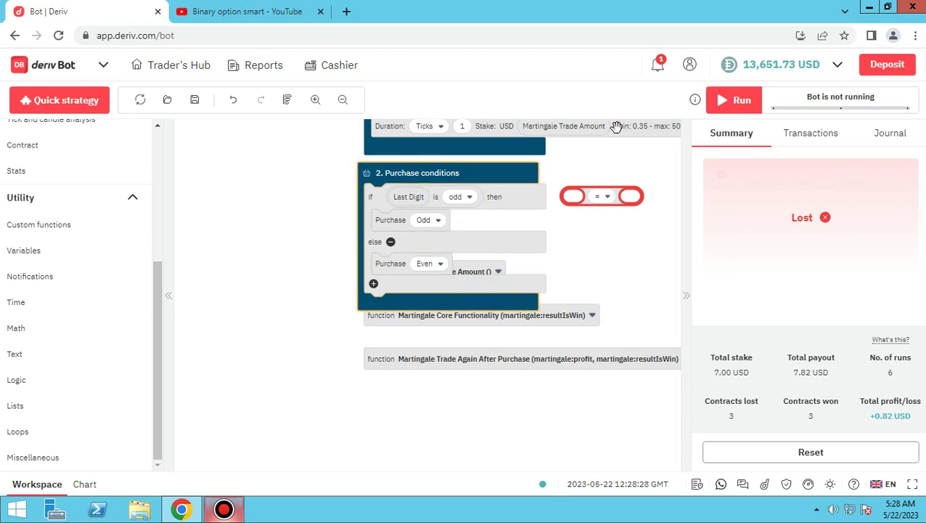
# Test-run the bot while watching the price chart, stop it, and return to the block workspace
pyautogui.click(733, 106)
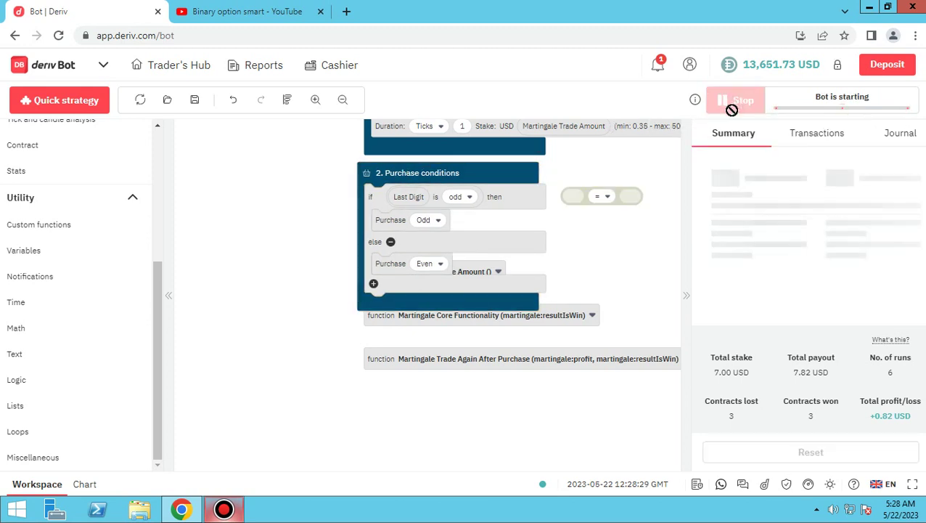
pyautogui.click(83, 484)
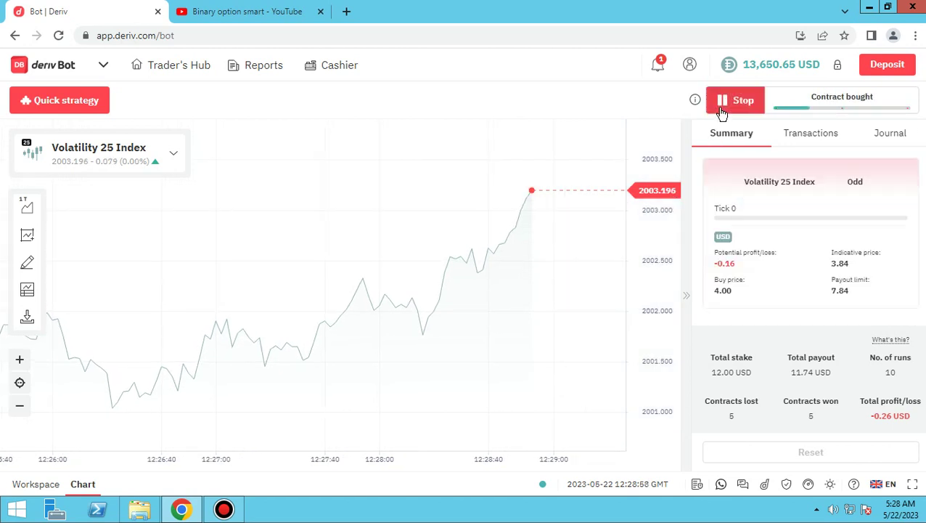
pyautogui.click(20, 490)
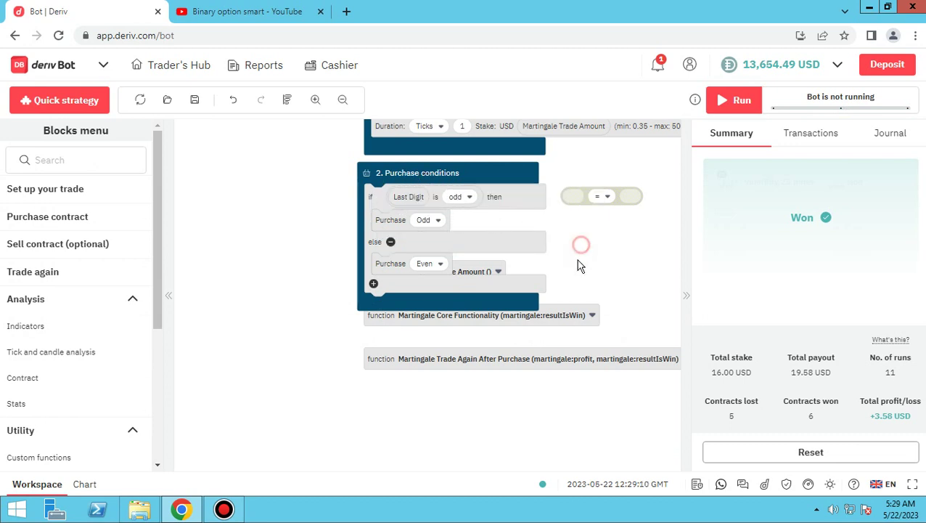
# Change the Trade Type in the trade parameters from Digits to Up/Down
pyautogui.moveTo(579, 265); pyautogui.dragTo(498, 425)
pyautogui.click(354, 145)
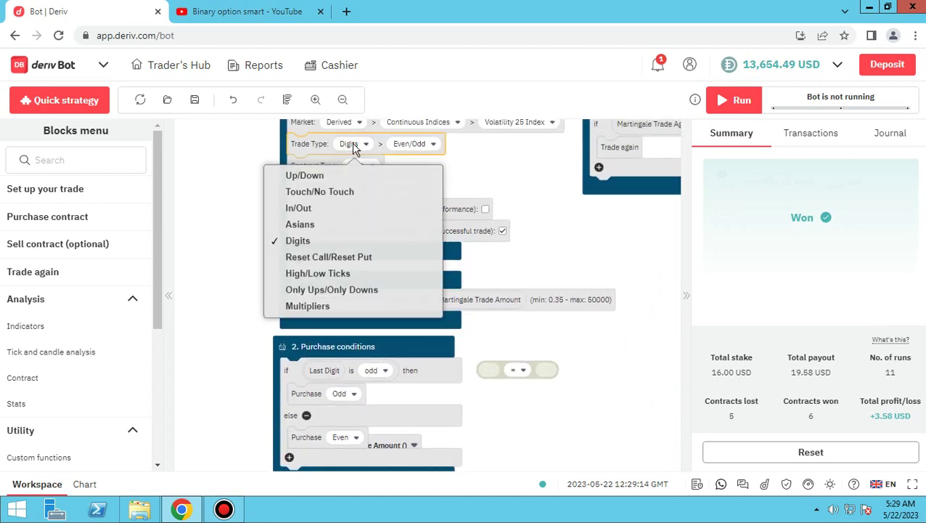
pyautogui.click(346, 177)
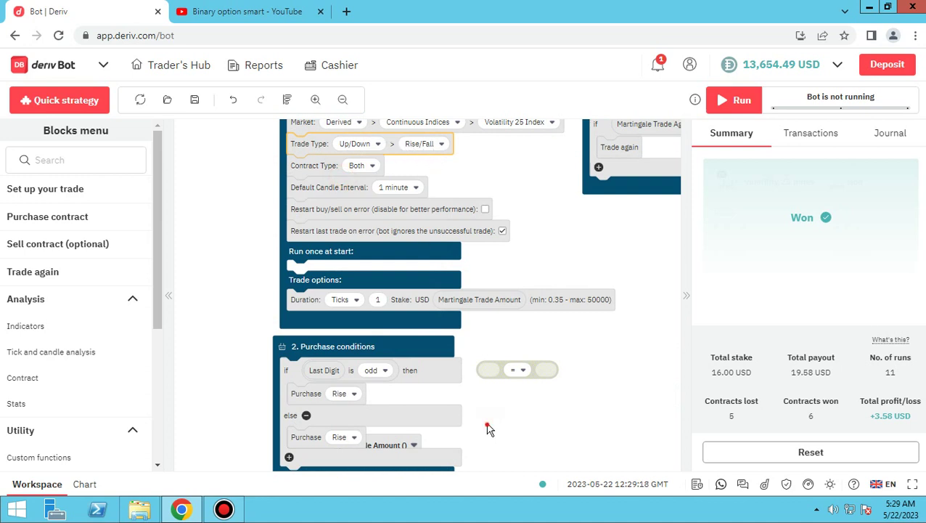
# Replace the last-digit test in the if condition with a Direction is Rise block from the tick and candle analysis blocks
pyautogui.scroll(-1, 488, 427)
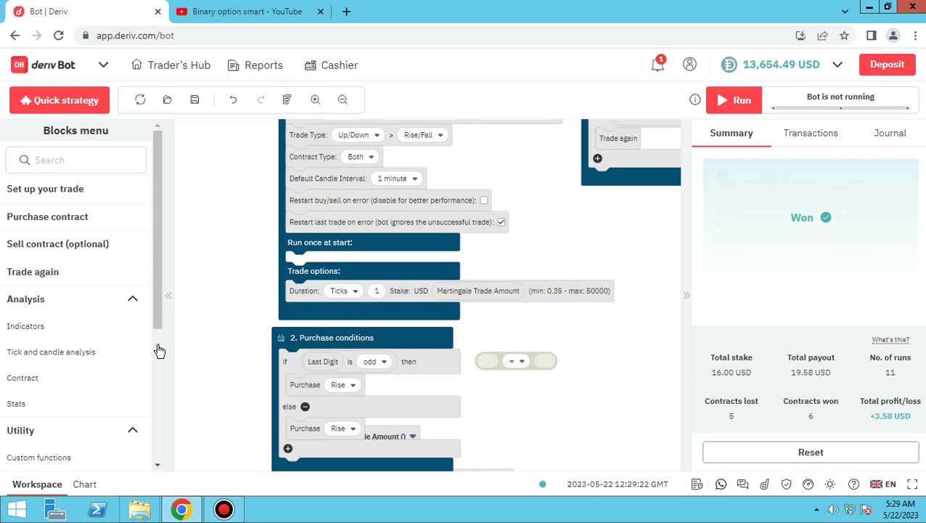
pyautogui.scroll(-1, 161, 341)
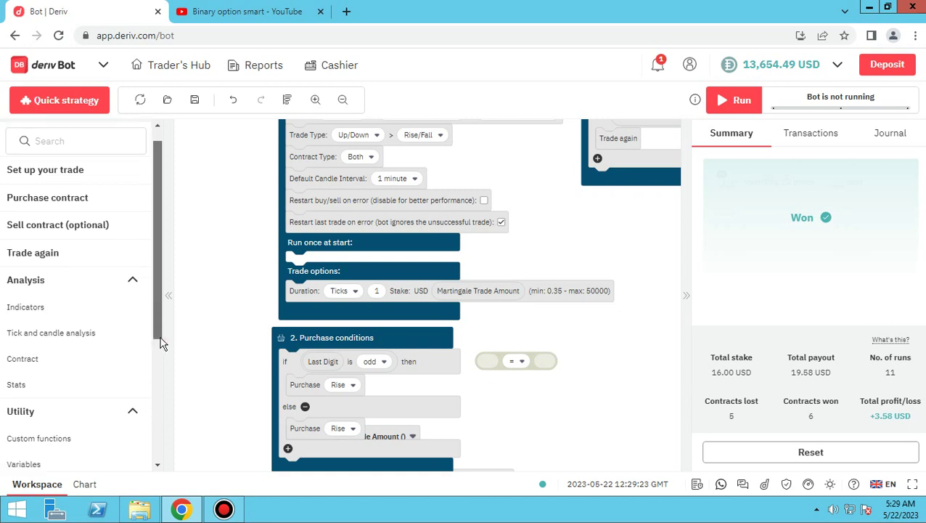
pyautogui.click(96, 341)
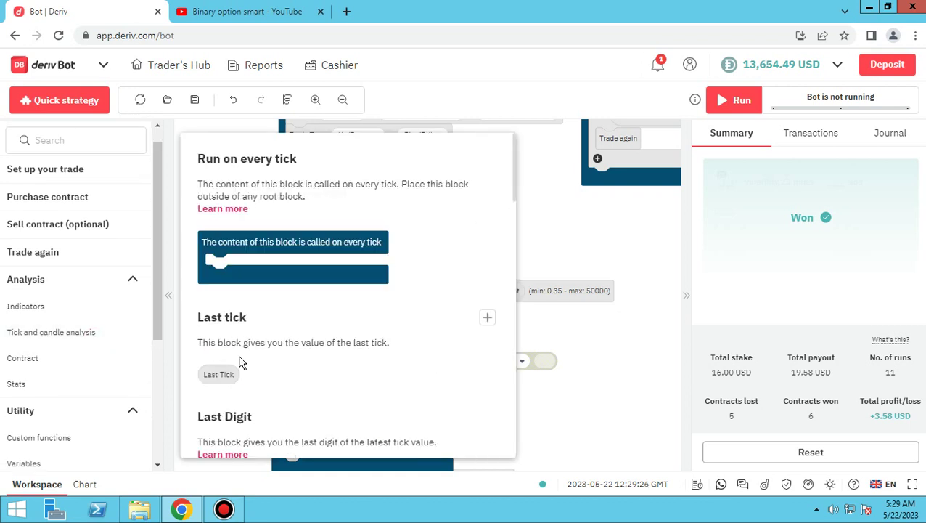
pyautogui.scroll(-3, 242, 363)
pyautogui.scroll(-1, 243, 367)
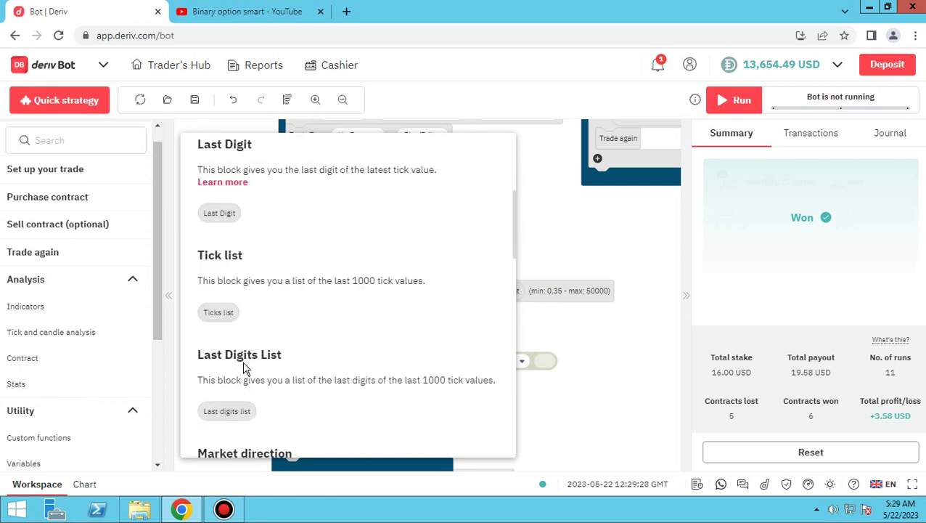
pyautogui.scroll(-2, 244, 368)
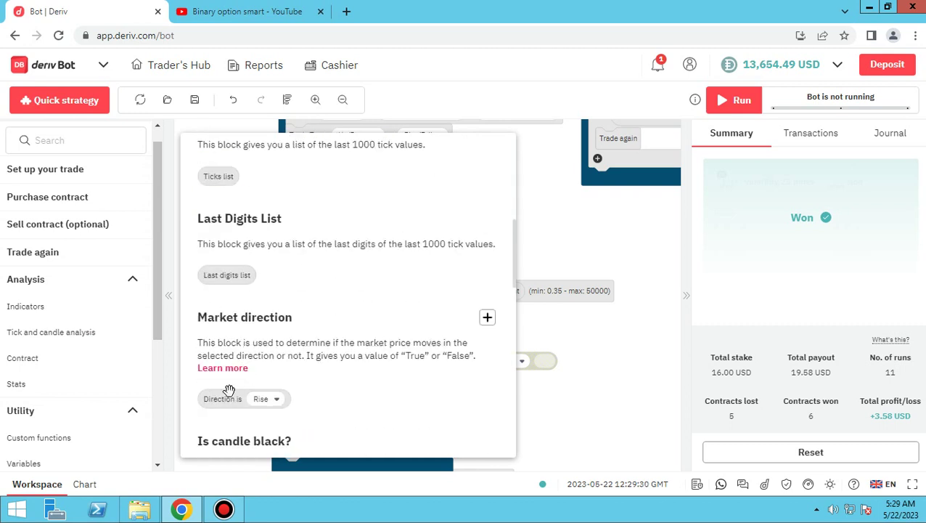
pyautogui.moveTo(229, 395); pyautogui.dragTo(312, 360)
pyautogui.moveTo(385, 363); pyautogui.dragTo(538, 401)
pyautogui.moveTo(476, 398); pyautogui.dragTo(329, 367)
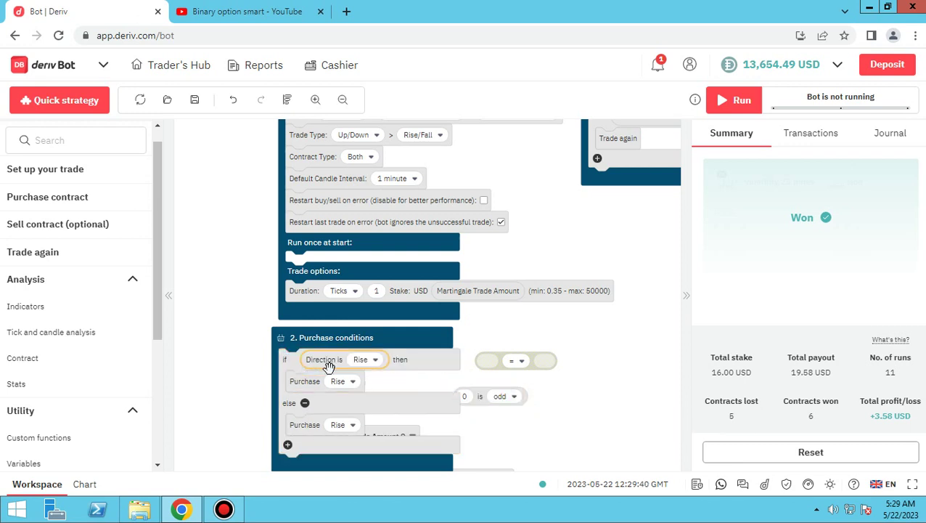
# Check the market's direction on the price chart and set the else branch's purchase to Fall
pyautogui.click(86, 484)
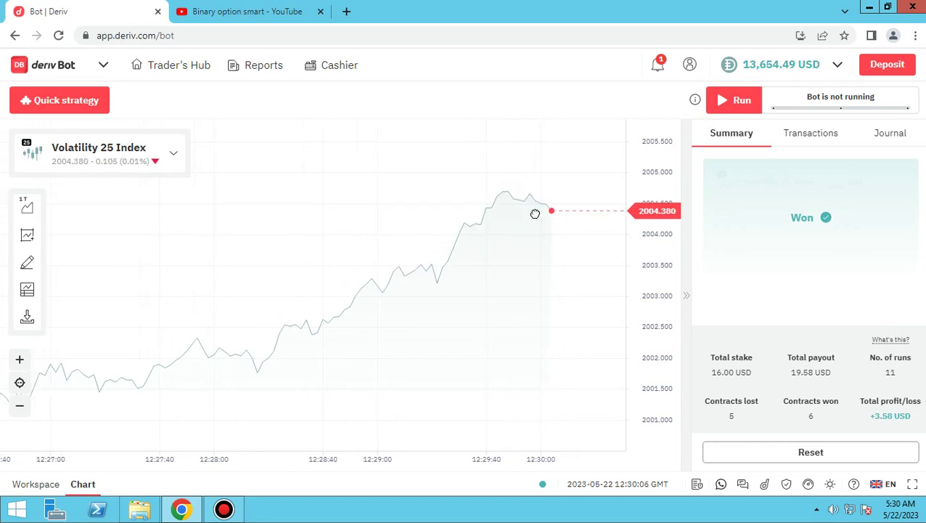
pyautogui.click(44, 486)
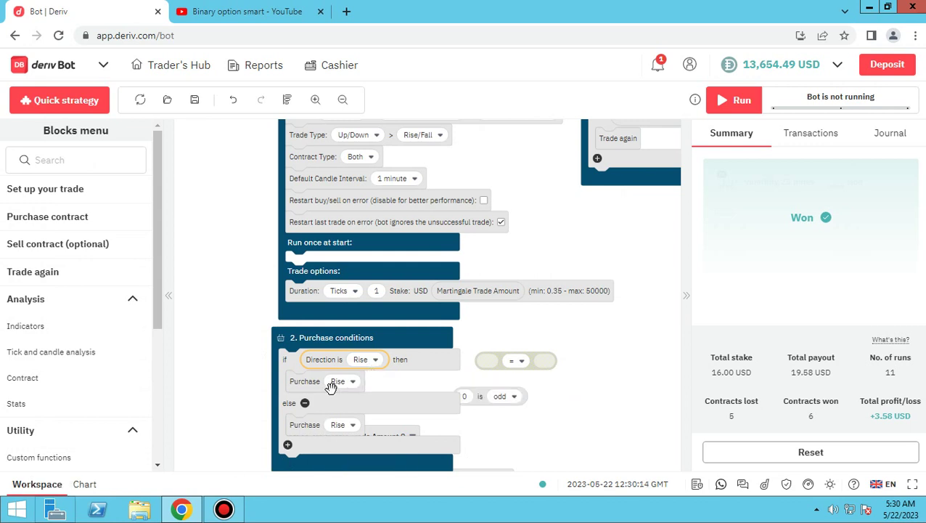
pyautogui.click(339, 427)
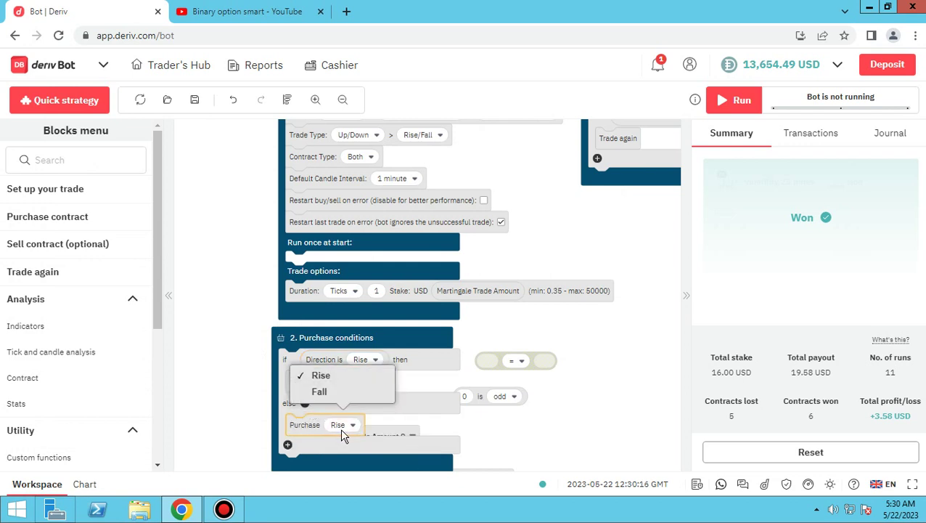
pyautogui.click(325, 393)
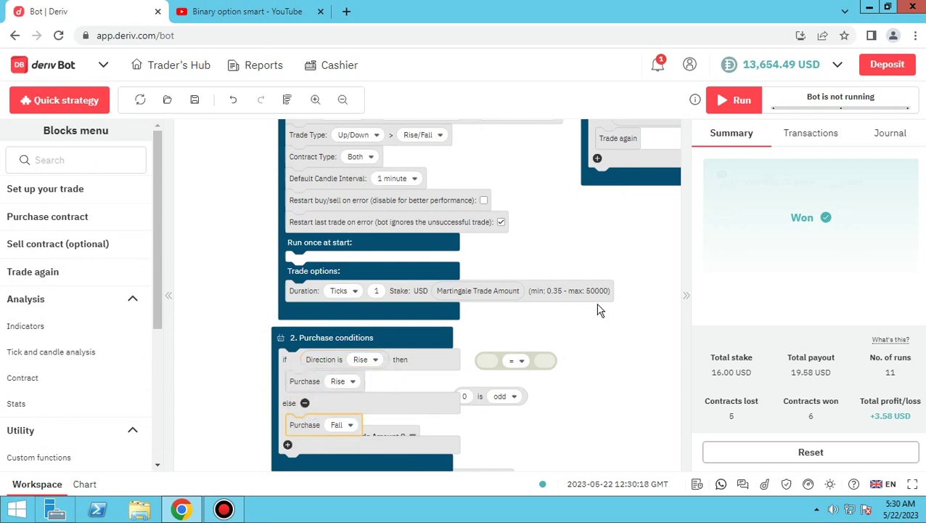
# Watch the Rise/Fall bot's test run on the price chart and return to the block workspace
pyautogui.click(89, 485)
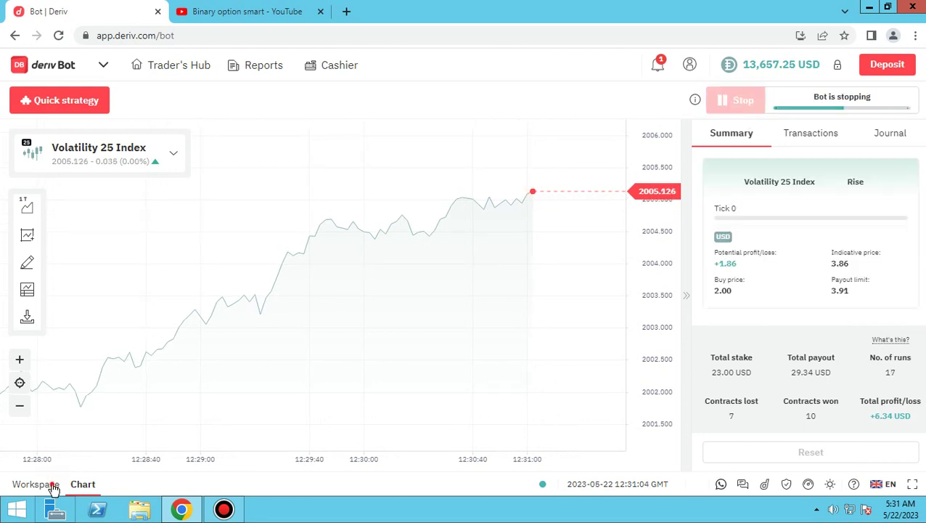
pyautogui.click(55, 488)
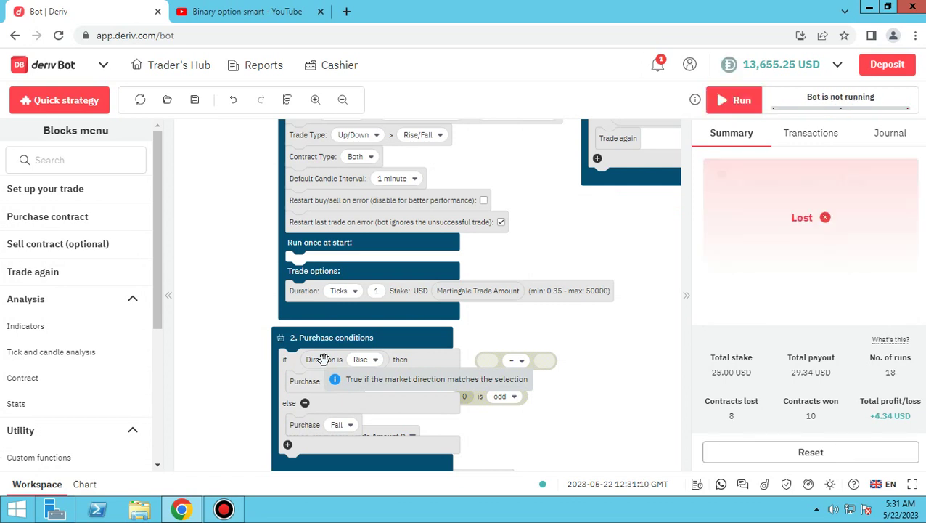
# Change the Trade Type in the trade parameters to Digits with Even/Odd contracts
pyautogui.scroll(1, 580, 238)
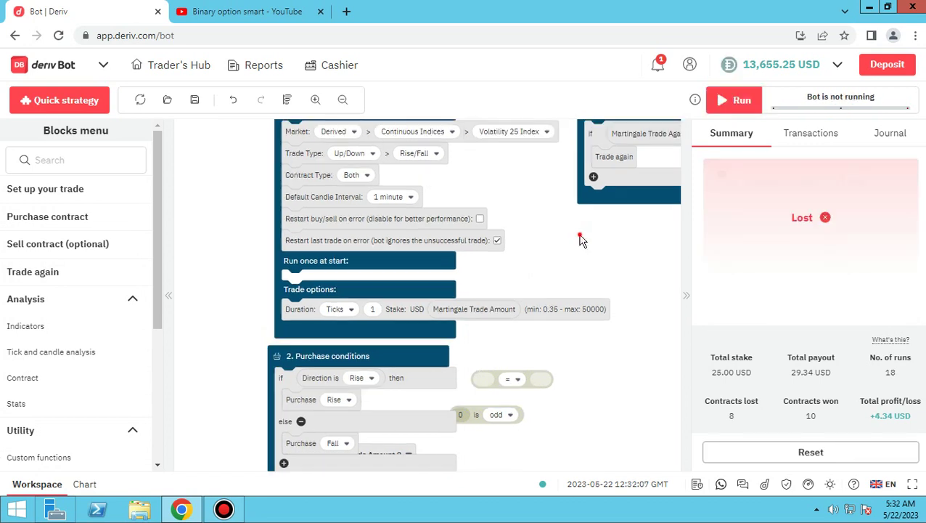
pyautogui.click(341, 158)
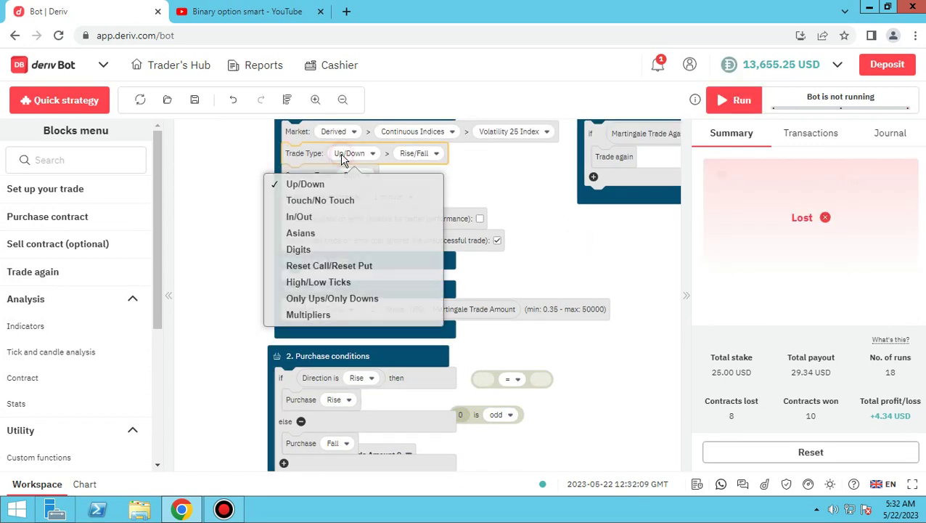
pyautogui.click(347, 251)
pyautogui.click(419, 156)
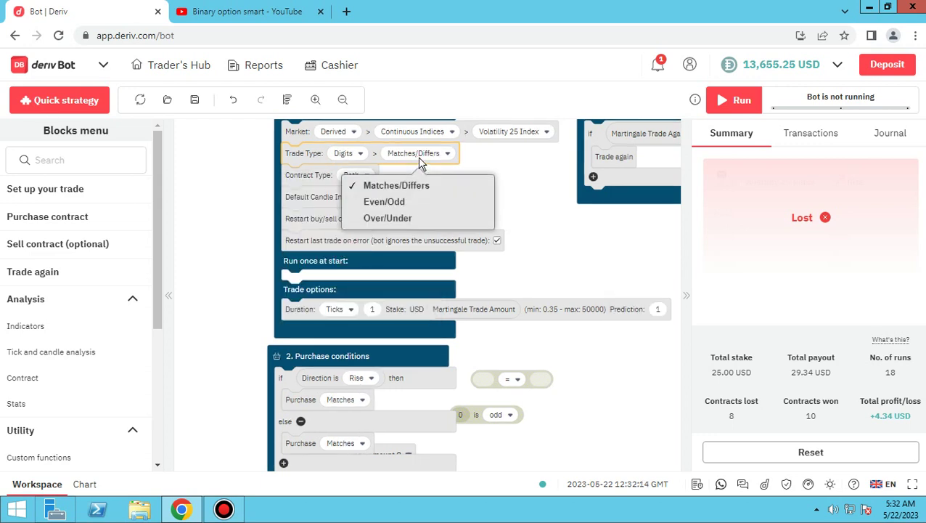
pyautogui.click(391, 217)
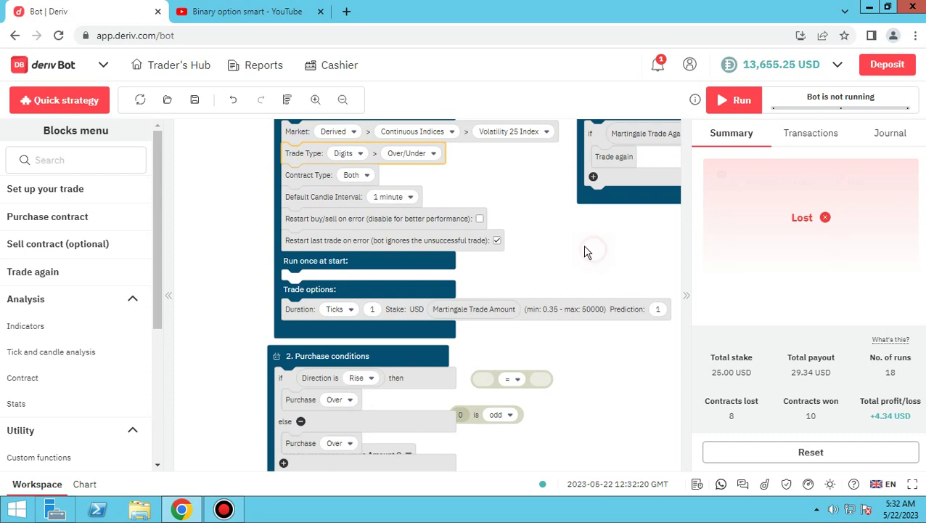
pyautogui.click(417, 148)
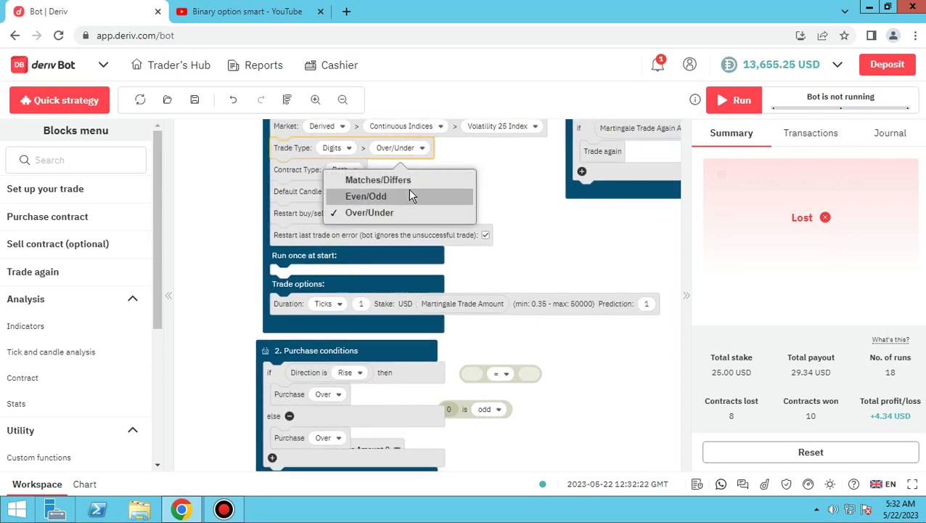
pyautogui.click(409, 197)
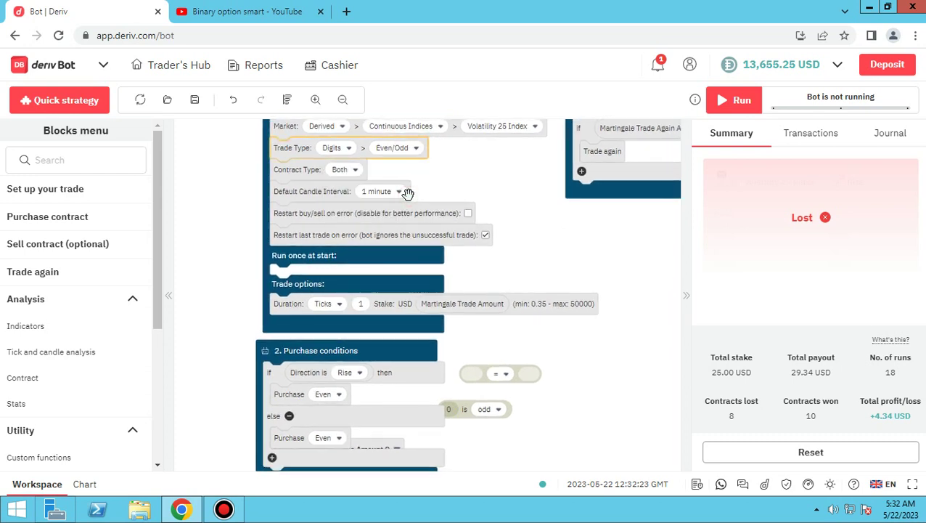
pyautogui.click(534, 230)
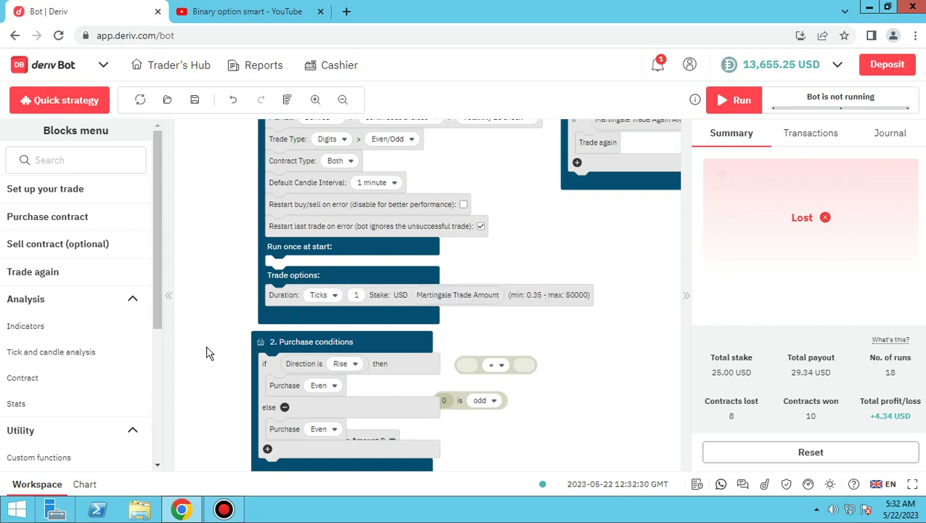
# Insert a Last Digit block from the tick and candle analysis blocks into the first slot of the loose equals comparison
pyautogui.moveTo(156, 312); pyautogui.dragTo(166, 354)
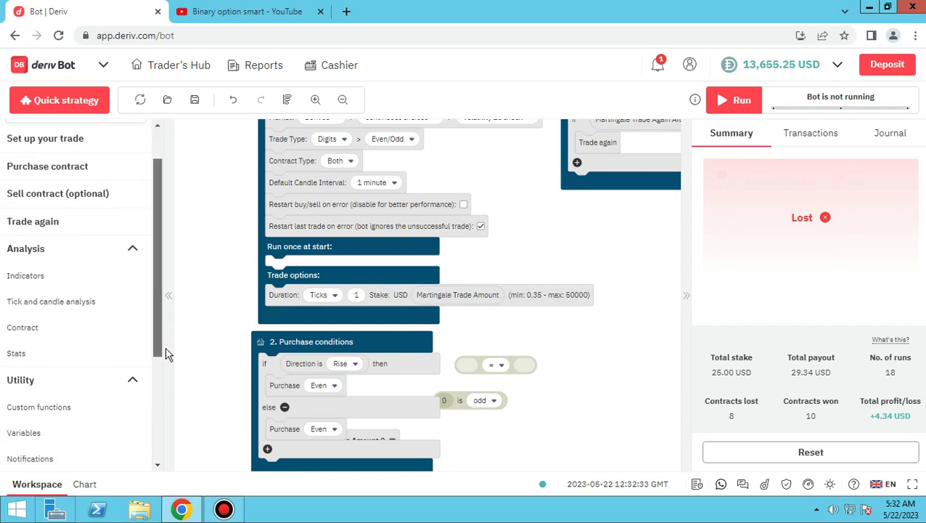
pyautogui.click(100, 305)
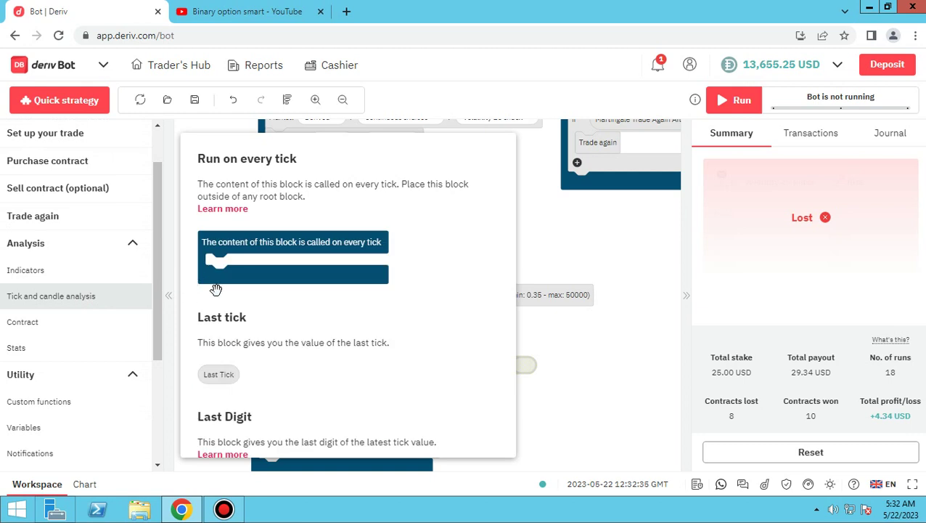
pyautogui.scroll(-1, 225, 312)
pyautogui.moveTo(217, 417); pyautogui.dragTo(466, 362)
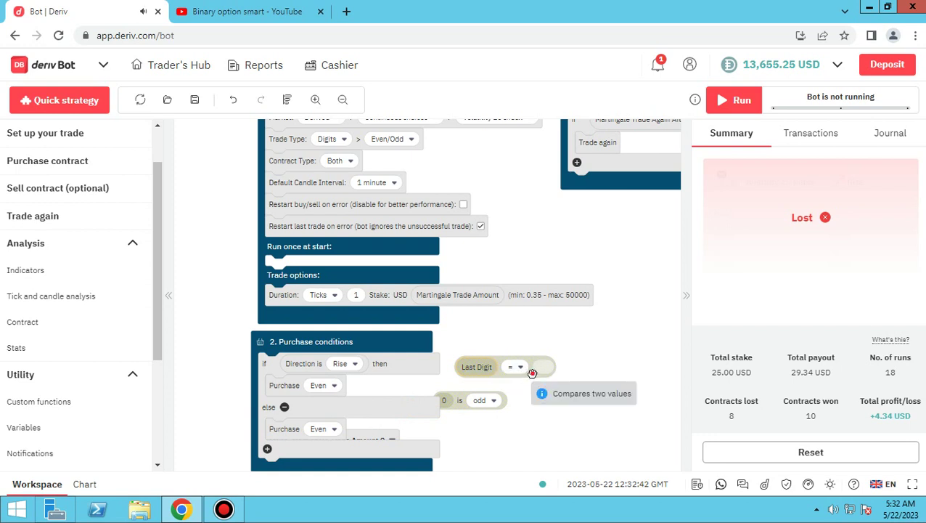
# Replace the Direction is Rise block in the if condition with the Last Digit comparison
pyautogui.moveTo(531, 373)
pyautogui.mouseDown()
pyautogui.moveTo(463, 381)
pyautogui.moveTo(410, 410)
pyautogui.moveTo(526, 365)
pyautogui.mouseUp()
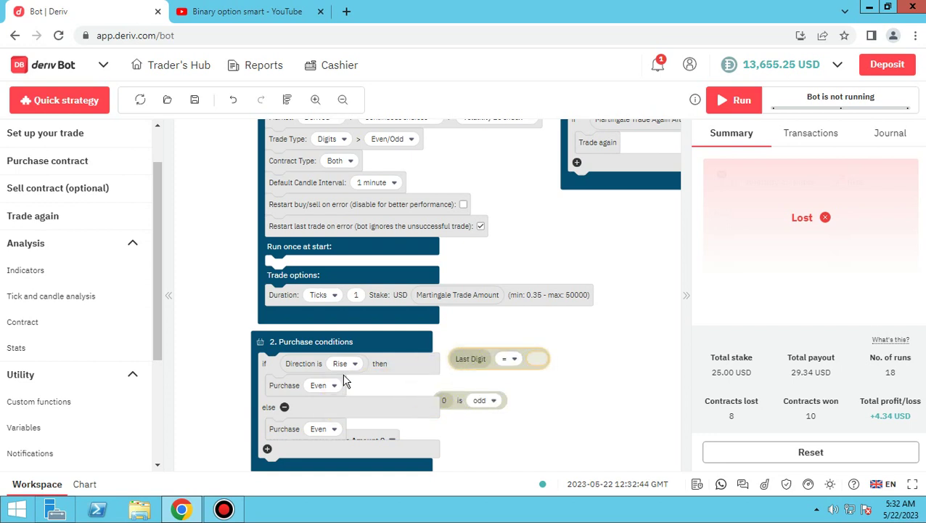
pyautogui.moveTo(301, 363); pyautogui.dragTo(575, 379)
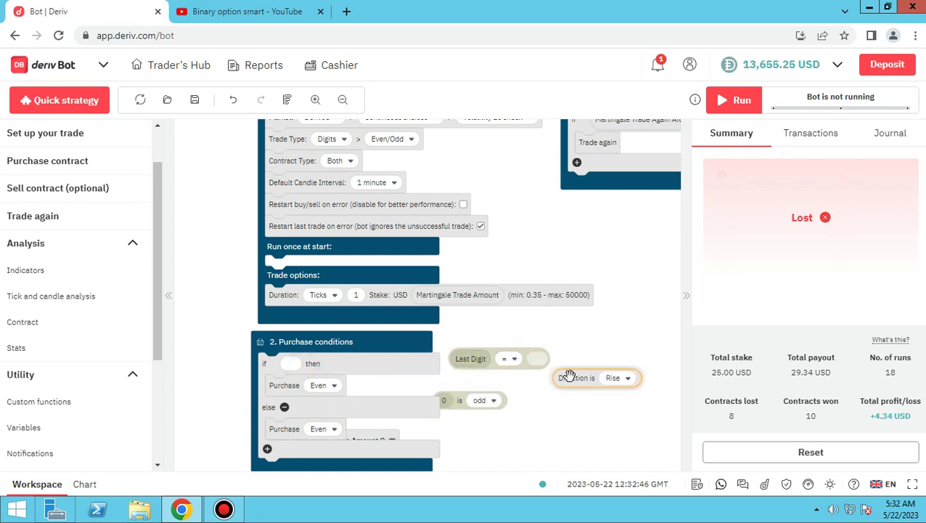
pyautogui.moveTo(513, 369); pyautogui.dragTo(351, 375)
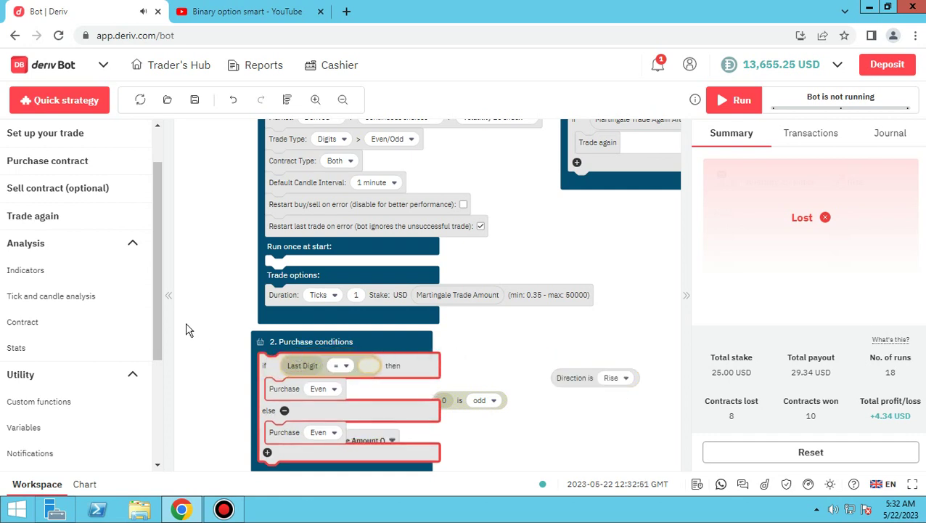
# Put a math Number block with the value 2 into the empty second slot of the Last Digit comparison
pyautogui.moveTo(156, 323); pyautogui.dragTo(162, 423)
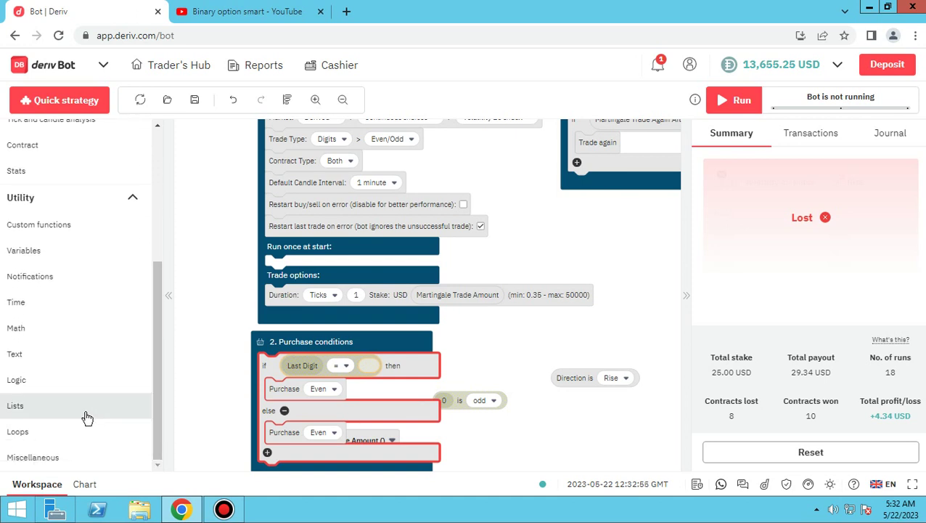
pyautogui.click(41, 391)
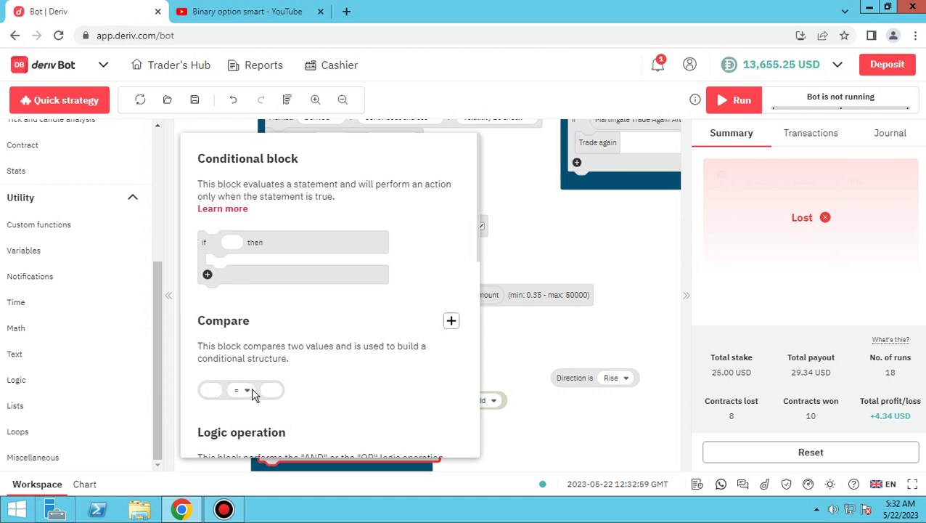
pyautogui.click(496, 343)
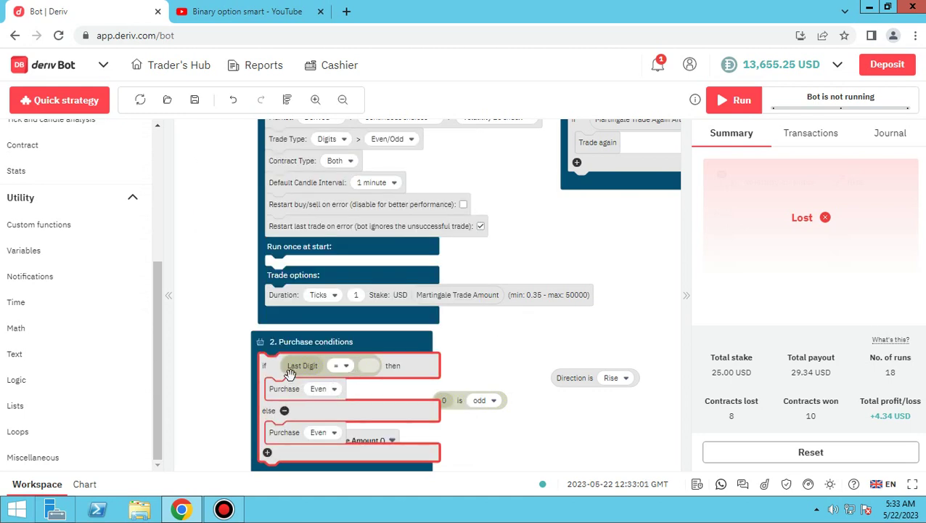
pyautogui.click(340, 365)
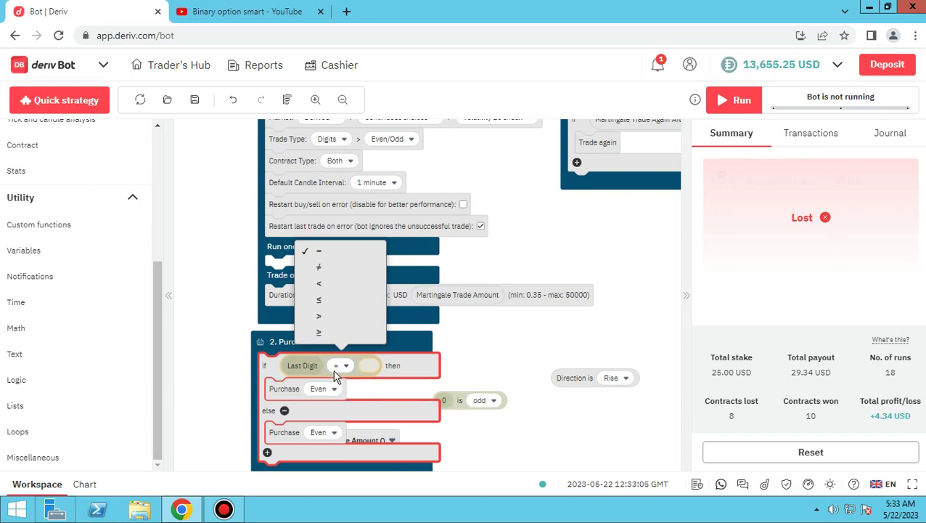
pyautogui.click(41, 328)
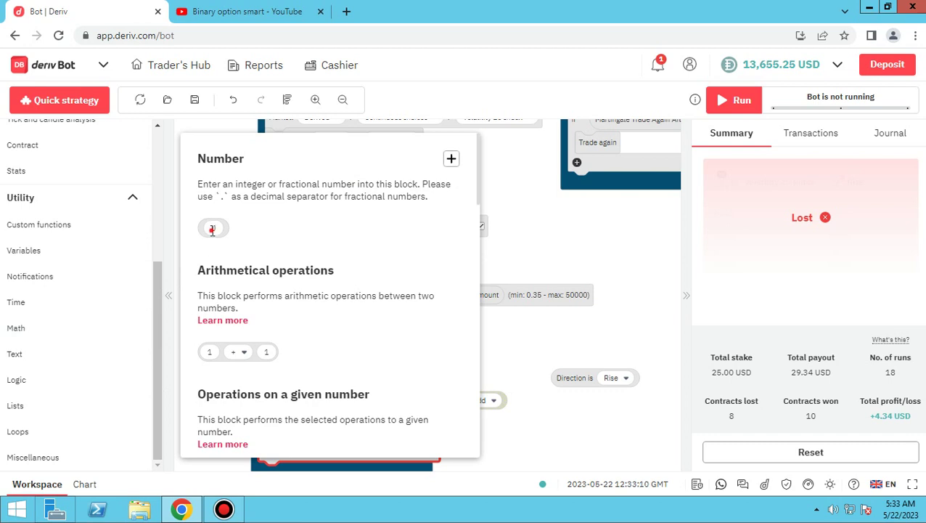
pyautogui.moveTo(213, 228); pyautogui.dragTo(371, 370)
pyautogui.click(370, 364)
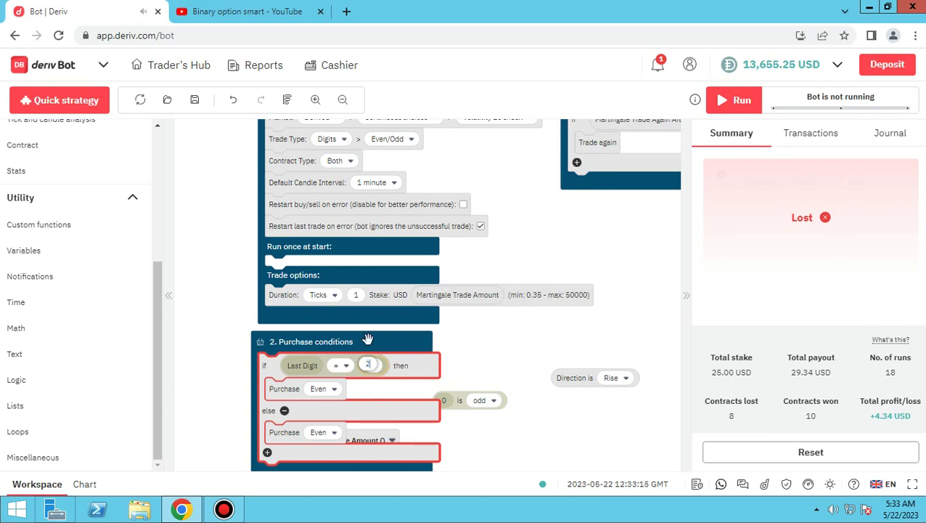
pyautogui.click(368, 342)
# Move the Purchase conditions block to free workspace below the Restart trading conditions block
pyautogui.moveTo(368, 343); pyautogui.dragTo(599, 242)
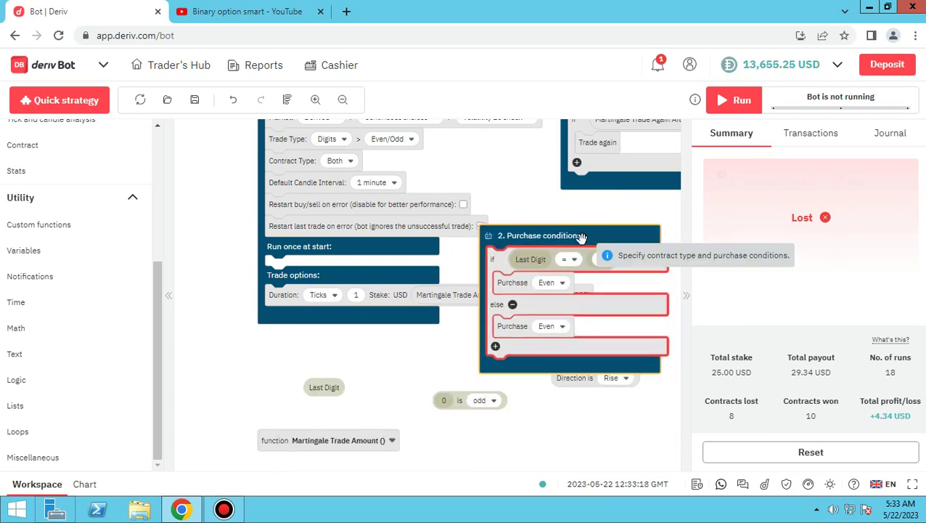
pyautogui.click(518, 176)
pyautogui.moveTo(523, 194); pyautogui.dragTo(476, 224)
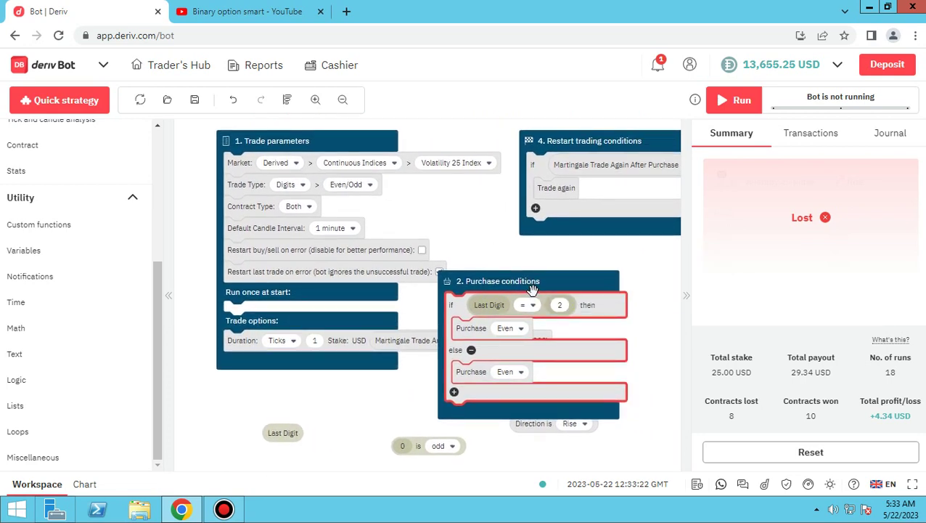
pyautogui.moveTo(542, 281); pyautogui.dragTo(566, 258)
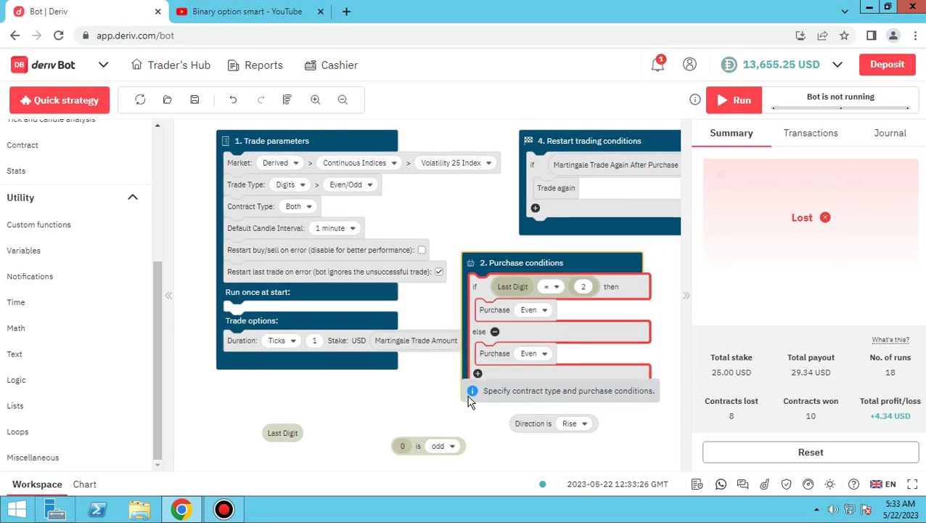
pyautogui.moveTo(480, 398); pyautogui.dragTo(512, 382)
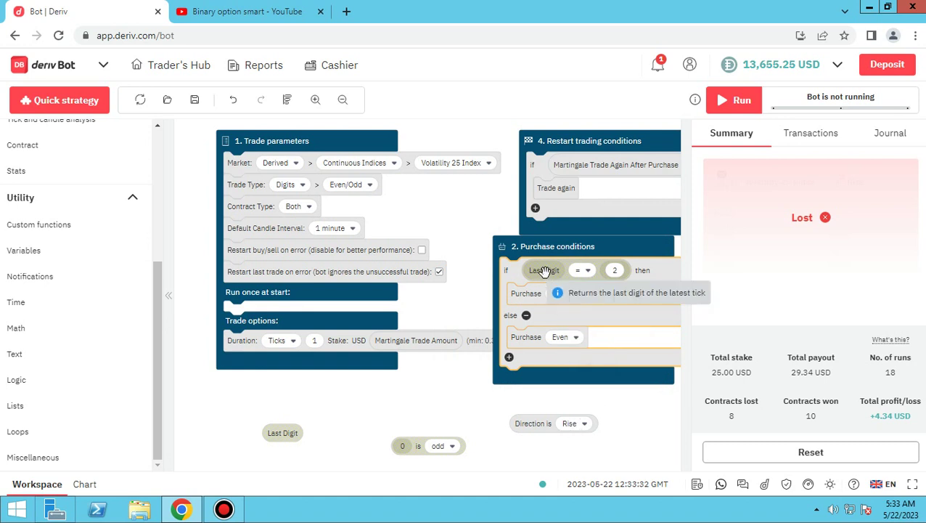
# Try the > and < operators in the if condition's Last Digit comparison and select its number value
pyautogui.click(581, 270)
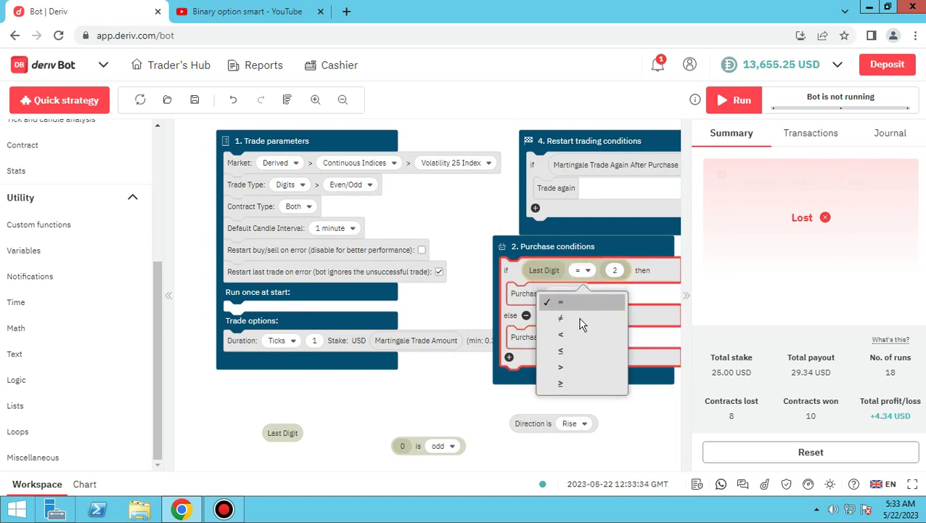
pyautogui.click(574, 367)
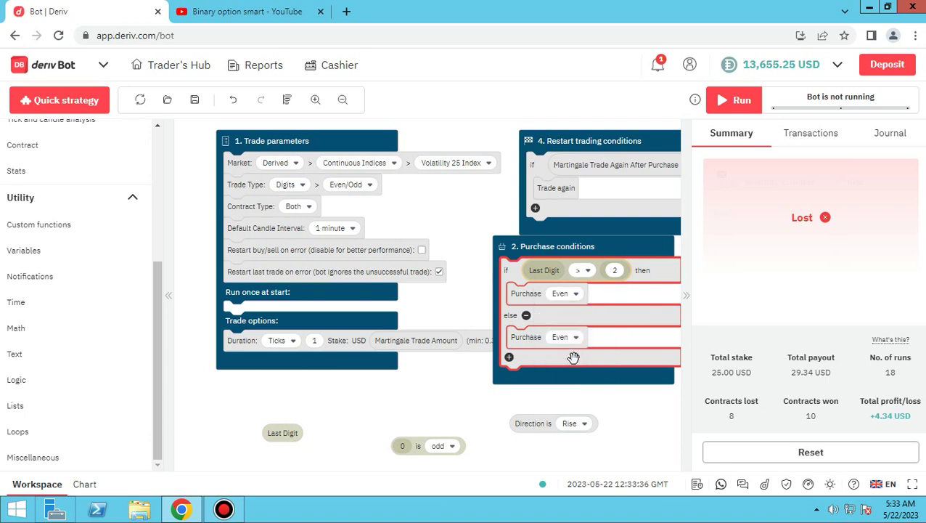
pyautogui.click(583, 270)
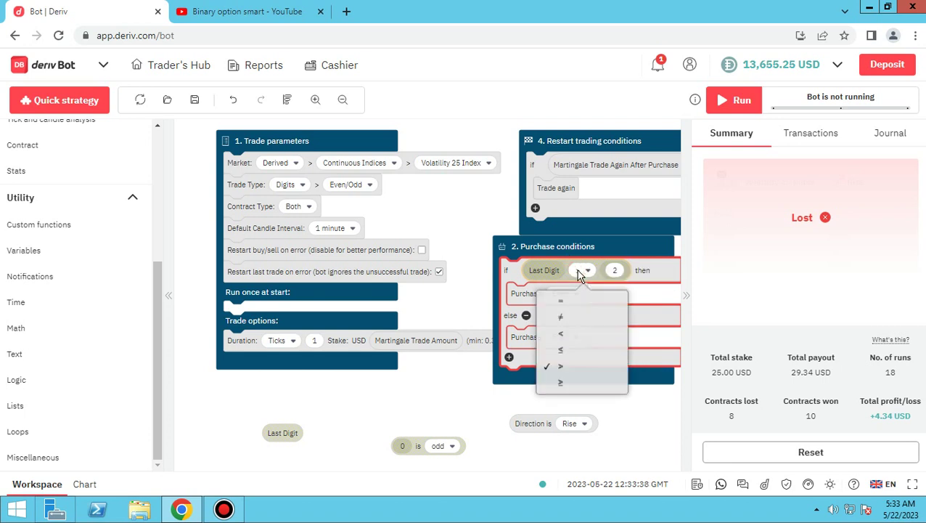
pyautogui.click(562, 336)
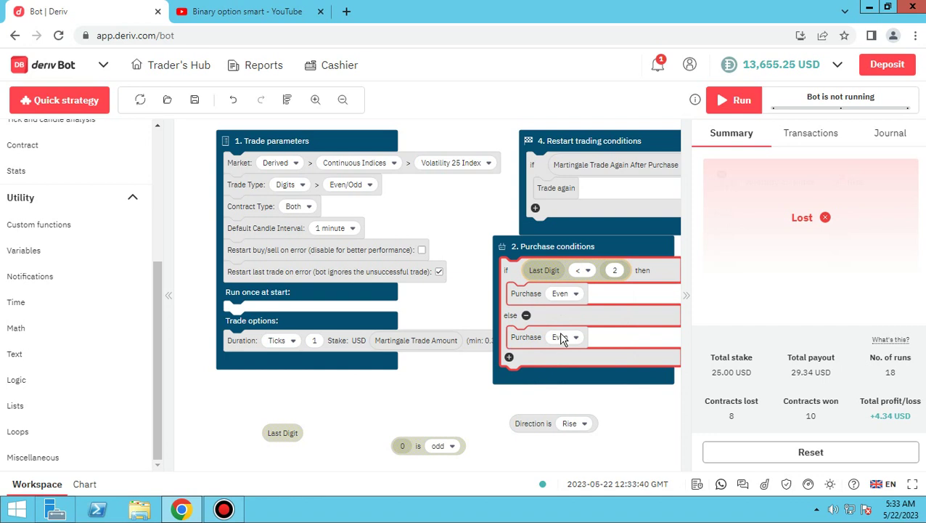
pyautogui.click(612, 272)
pyautogui.doubleClick(610, 271)
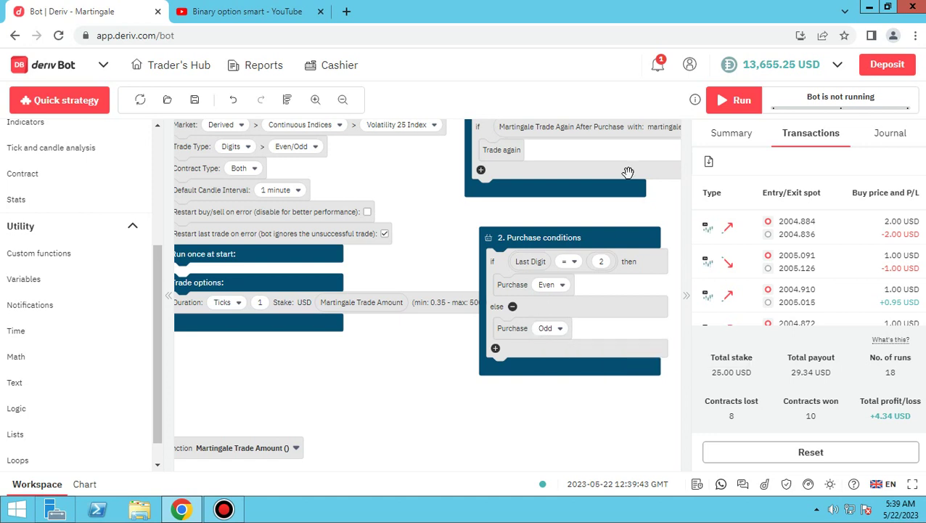
# Run the Even/Odd bot and follow its contracts on the price chart and in the run summary, checking them against the purchase conditions
pyautogui.click(734, 105)
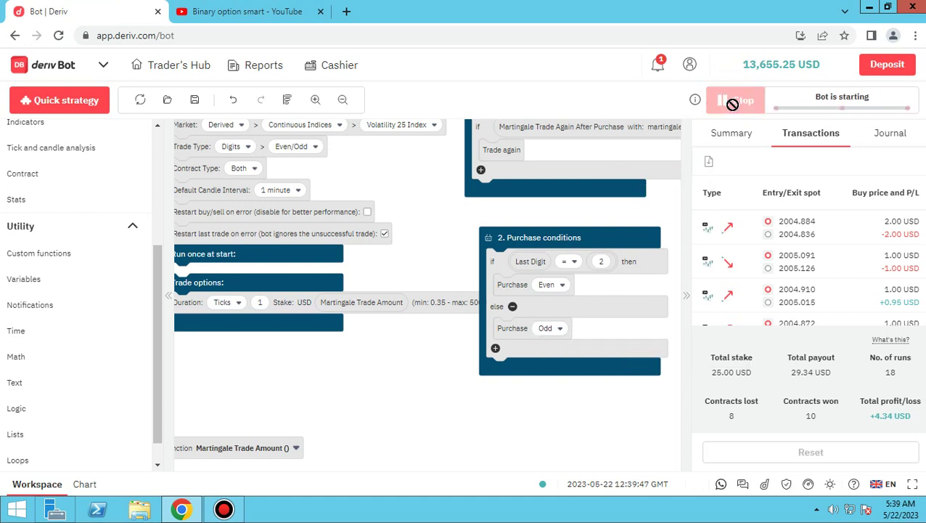
pyautogui.click(84, 486)
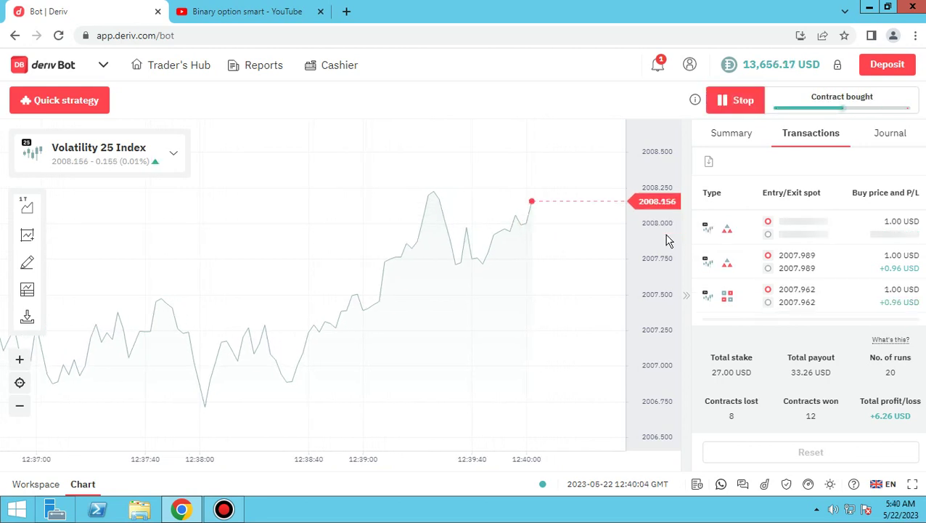
pyautogui.click(745, 135)
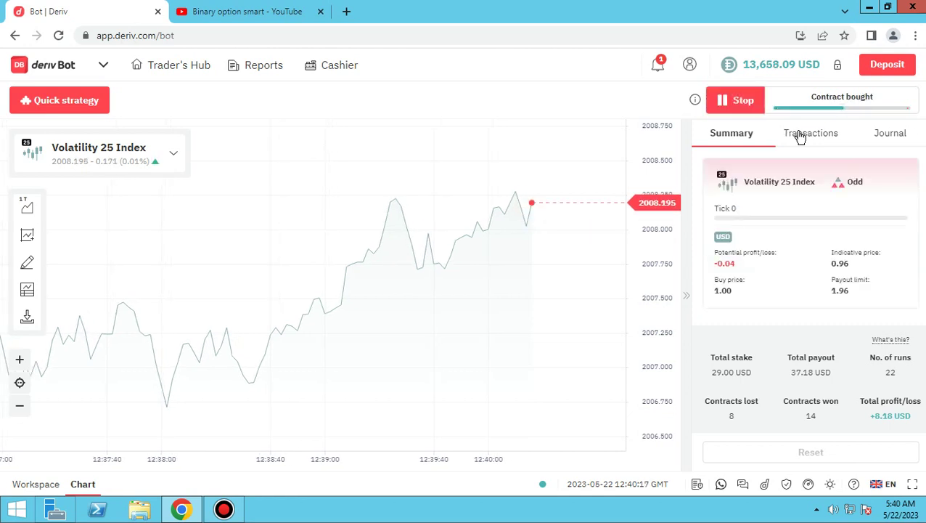
pyautogui.click(38, 485)
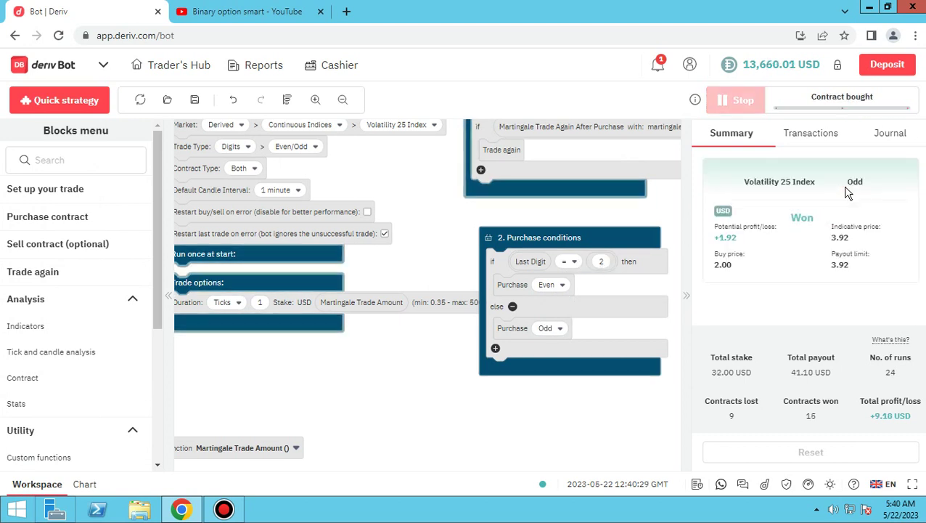
pyautogui.click(85, 482)
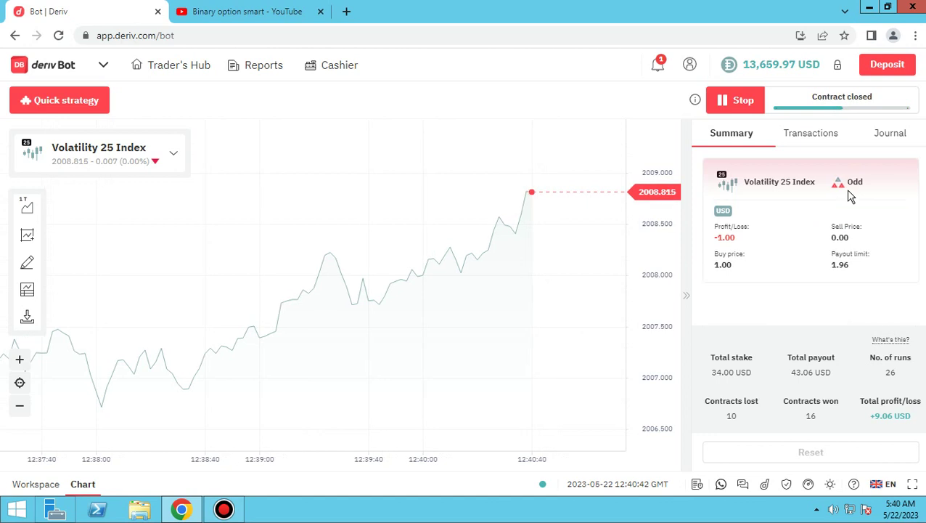
# Stop the bot and change the if condition in Purchase conditions to Last Digit > 5
pyautogui.click(729, 111)
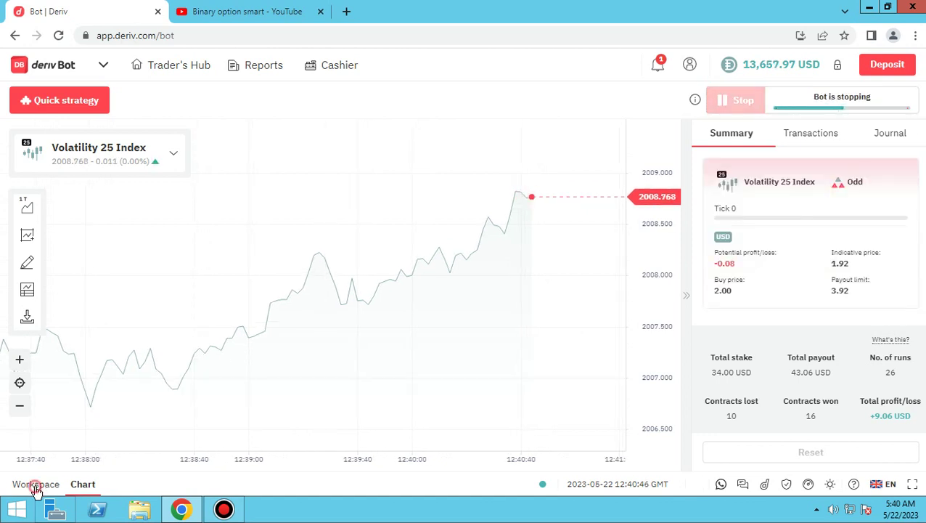
pyautogui.click(36, 485)
pyautogui.click(598, 259)
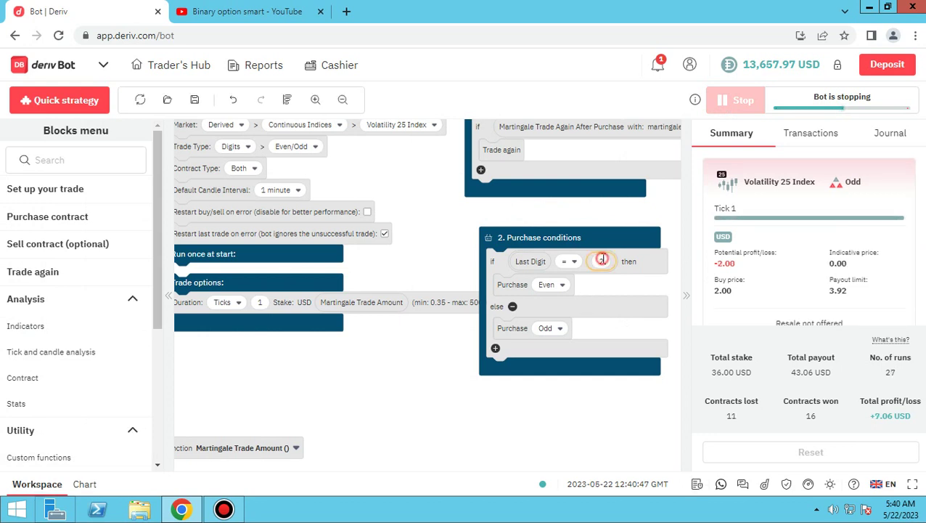
pyautogui.write('5')
pyautogui.click(569, 263)
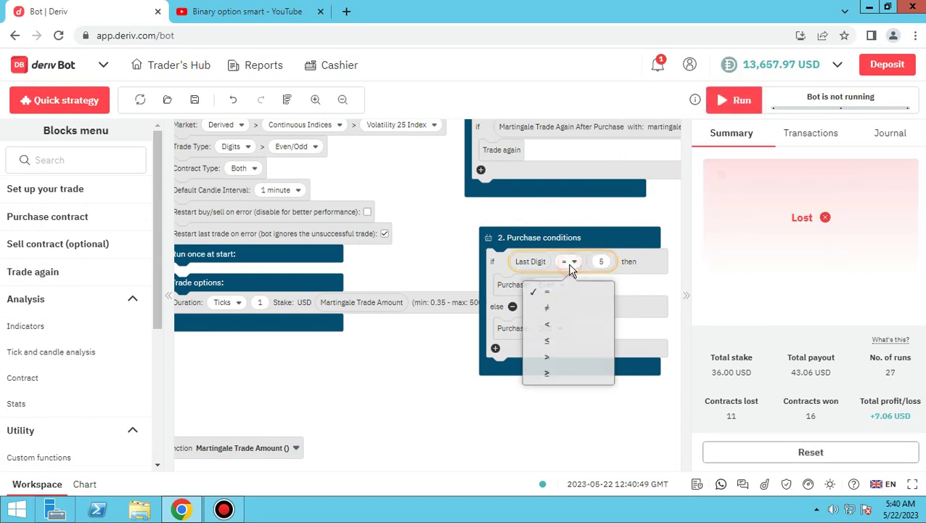
pyautogui.click(559, 357)
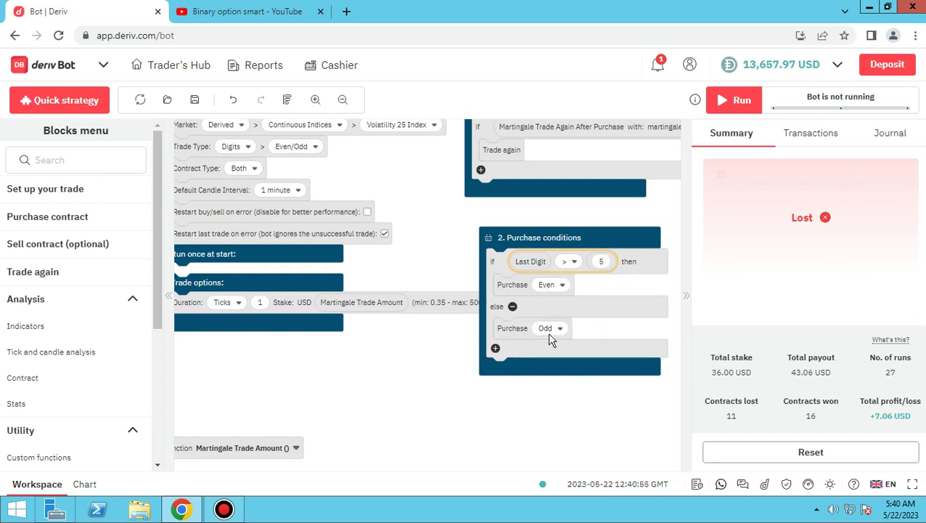
# Run the bot, compare its Even and Odd contracts on the chart with the purchase conditions, and stop it
pyautogui.click(736, 101)
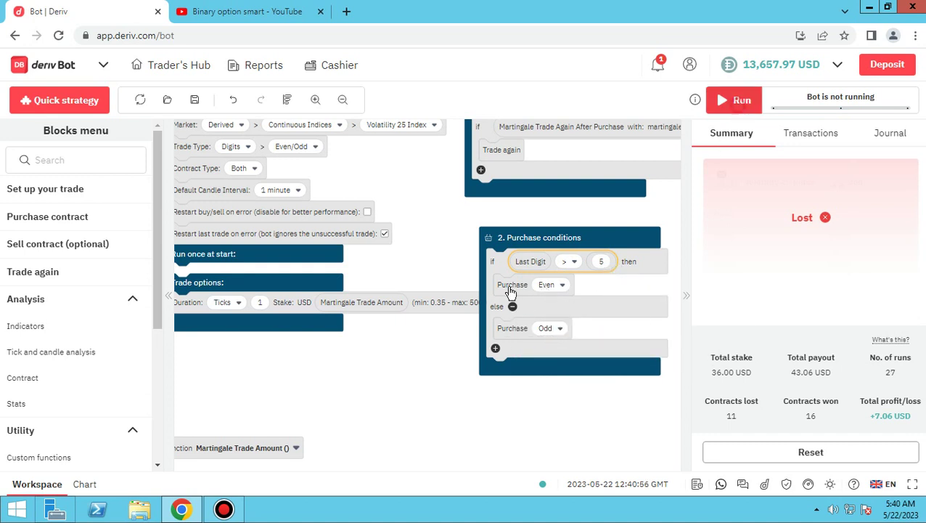
pyautogui.click(82, 491)
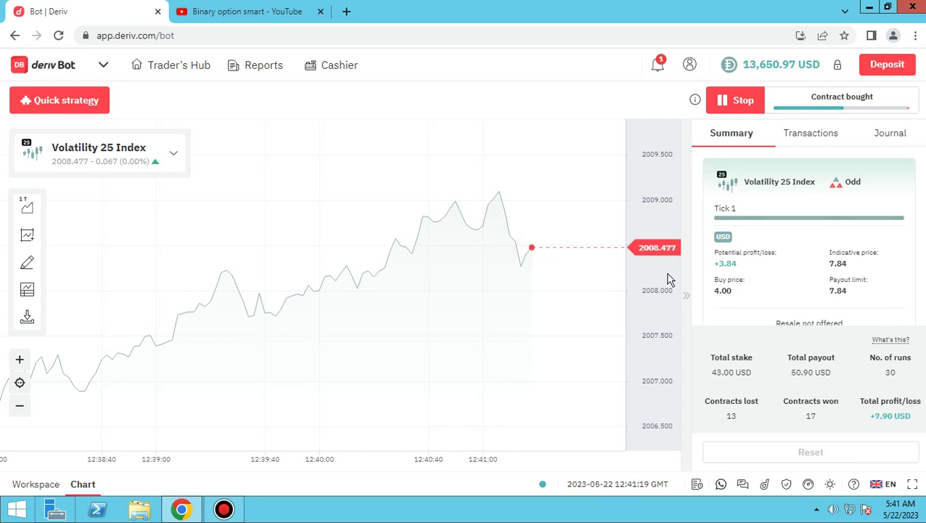
pyautogui.click(44, 484)
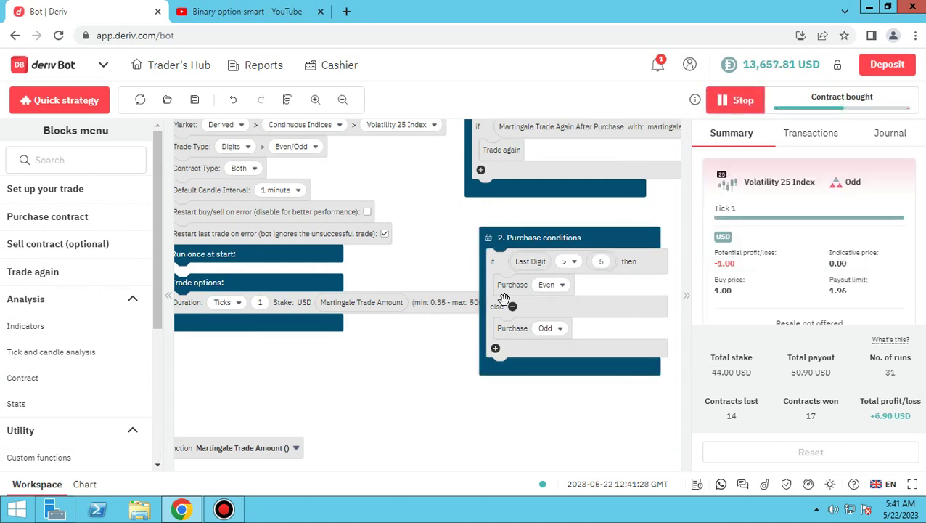
pyautogui.click(84, 484)
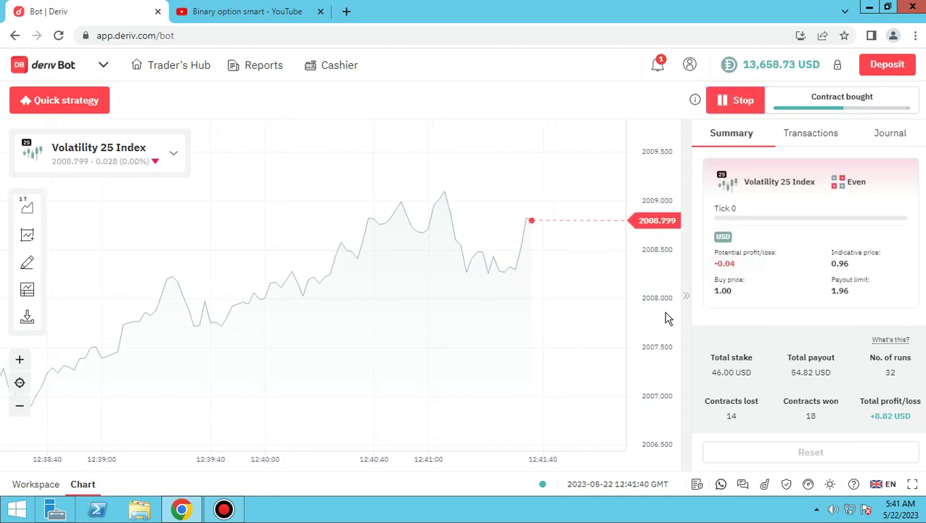
pyautogui.click(42, 486)
pyautogui.click(742, 101)
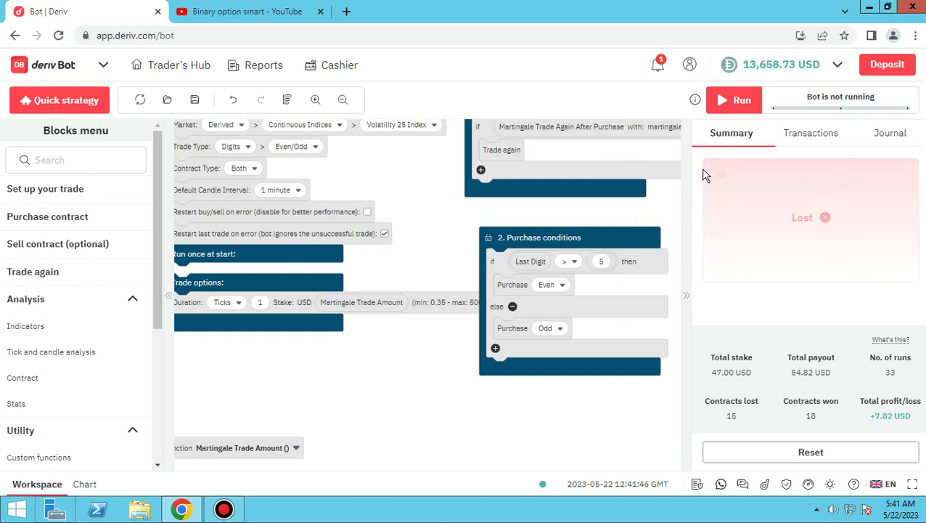
# Look through the Tick and candle analysis blocks, from the tick and last digit blocks to the candle value lists
pyautogui.moveTo(432, 239); pyautogui.dragTo(428, 287)
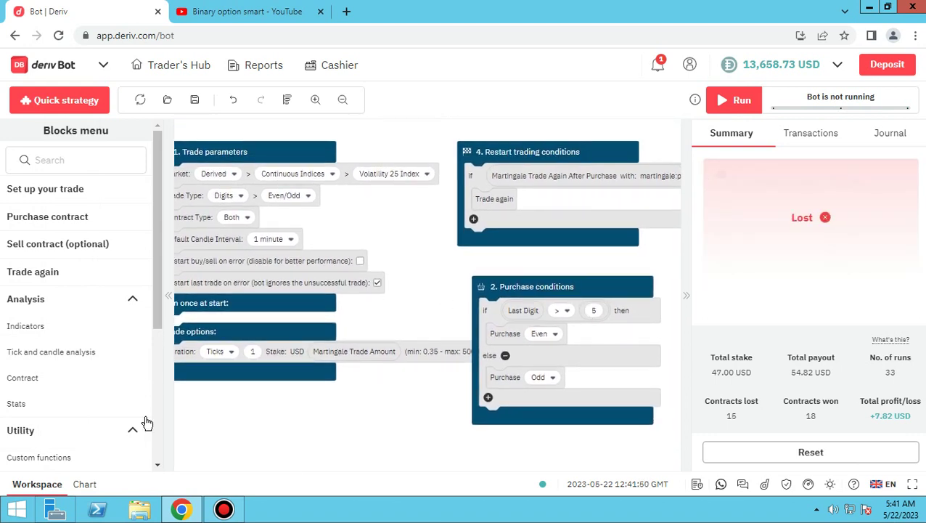
pyautogui.click(39, 354)
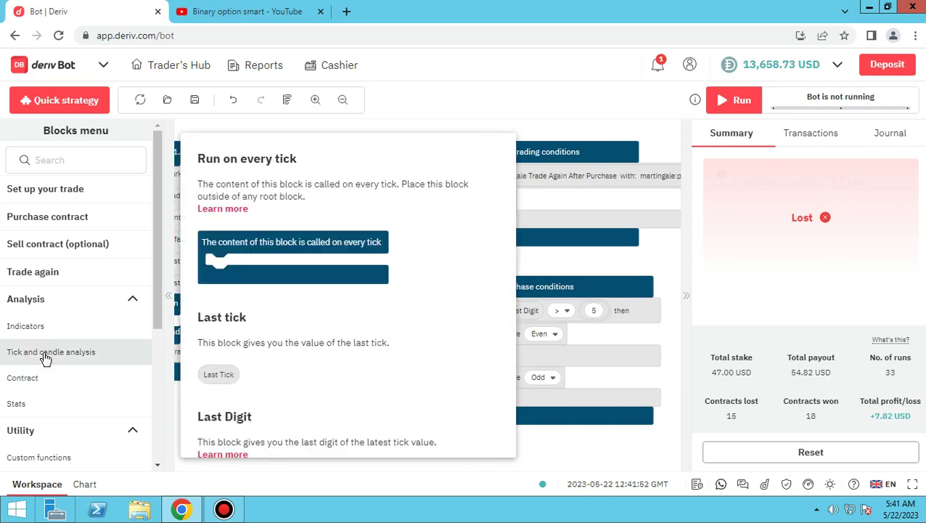
pyautogui.scroll(-3, 282, 309)
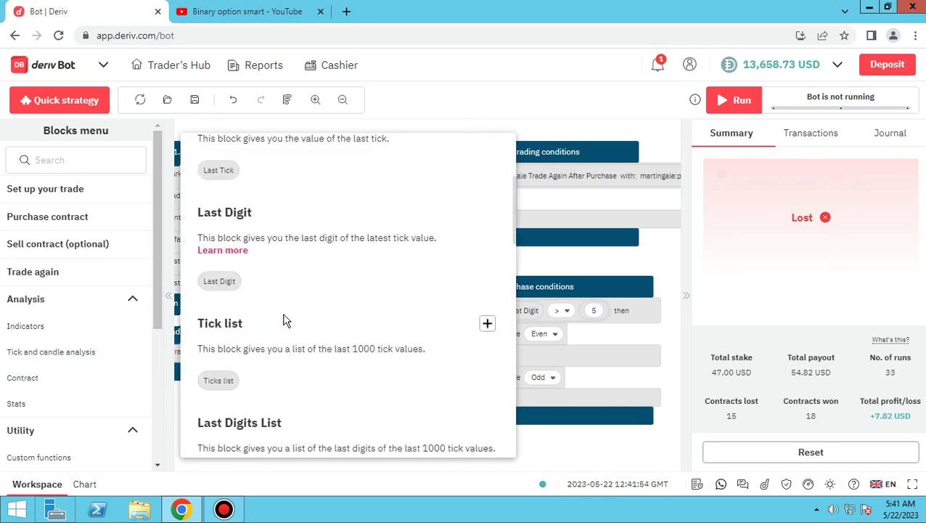
pyautogui.scroll(-2, 284, 321)
pyautogui.scroll(-2, 290, 324)
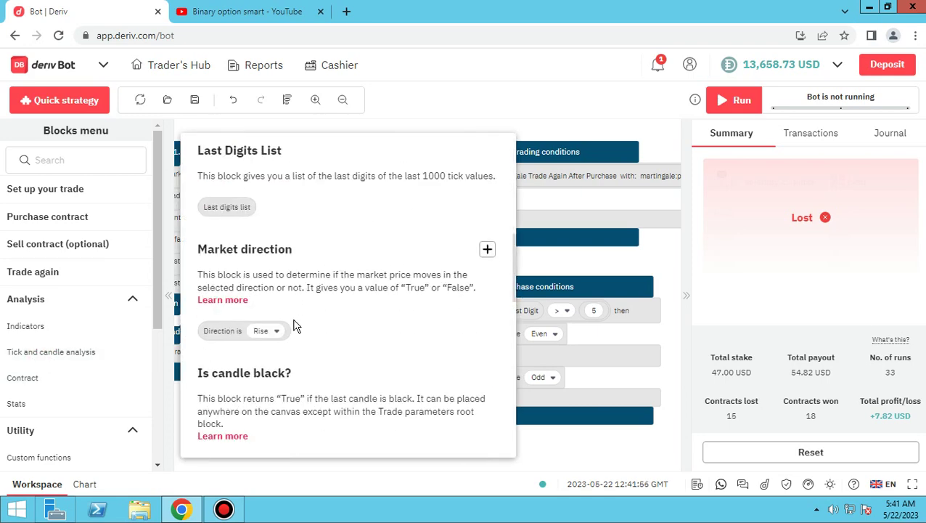
pyautogui.scroll(-5, 294, 327)
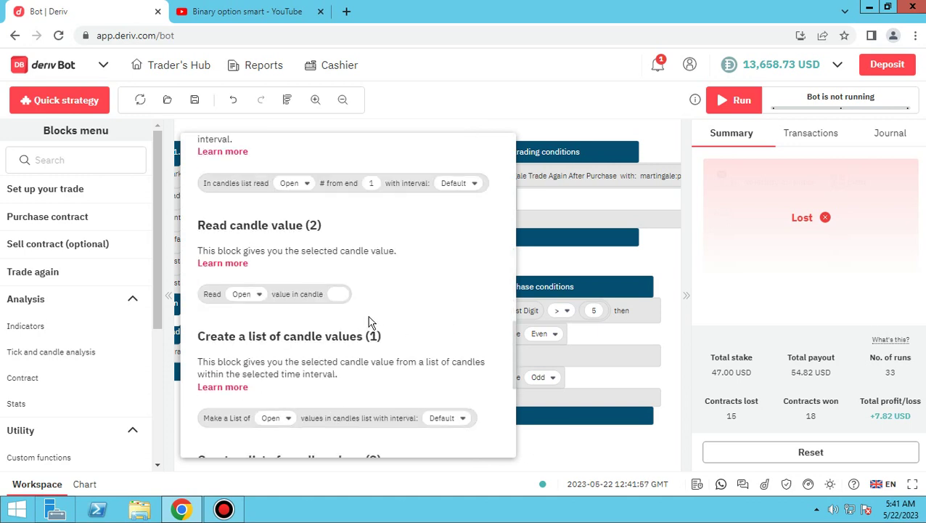
pyautogui.scroll(-2, 385, 324)
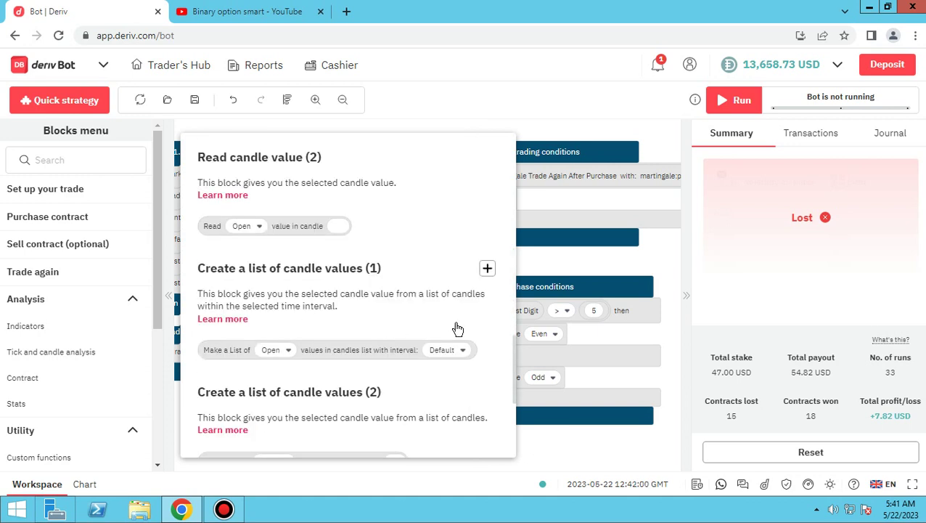
pyautogui.click(588, 268)
# Move the Restart trading conditions block over the Trade parameters block and collapse the run summary panel to show the full condition
pyautogui.moveTo(546, 148); pyautogui.dragTo(327, 179)
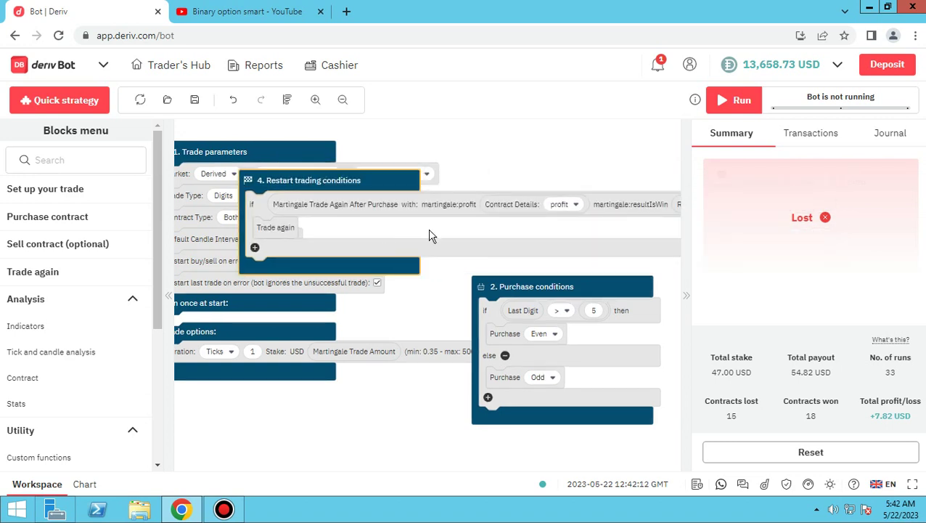
pyautogui.click(687, 287)
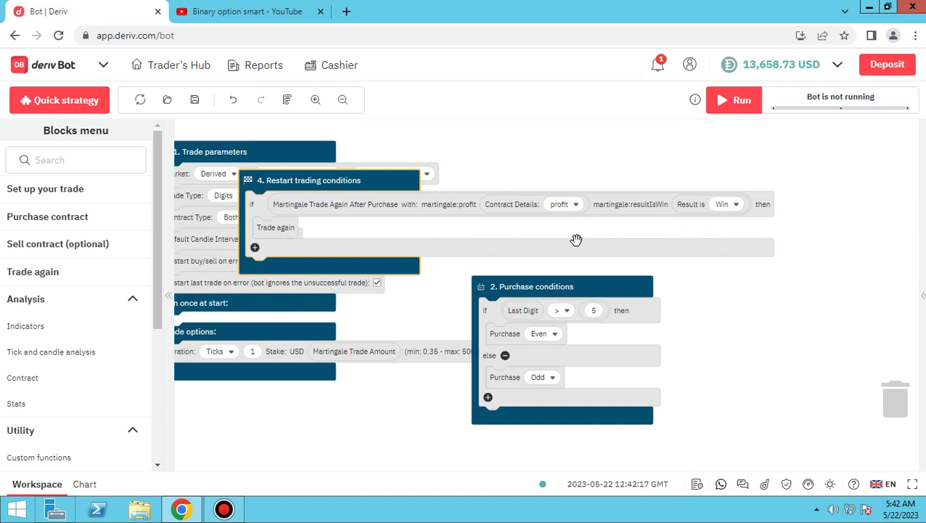
# Review the trade parameters, restart and purchase conditions, and the Martingale function blocks beneath them in the workspace
pyautogui.moveTo(392, 447); pyautogui.dragTo(496, 308)
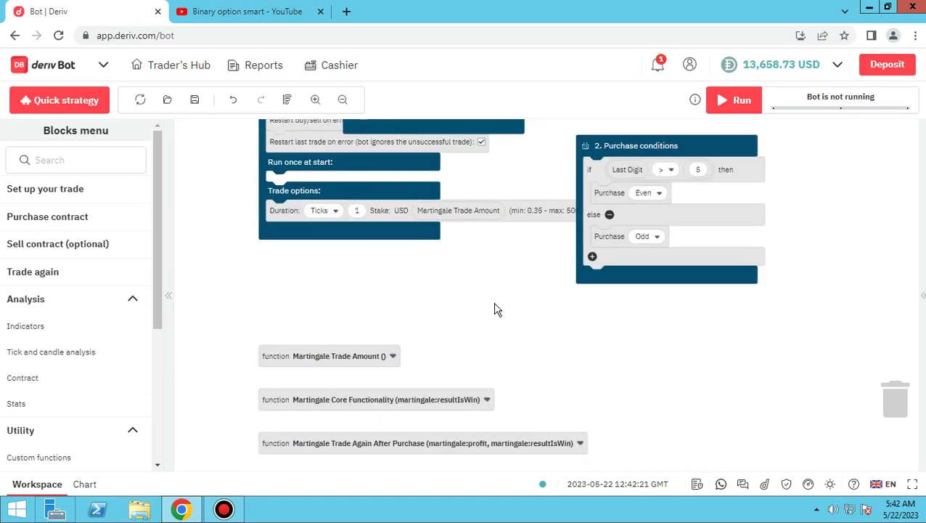
pyautogui.scroll(-3, 446, 362)
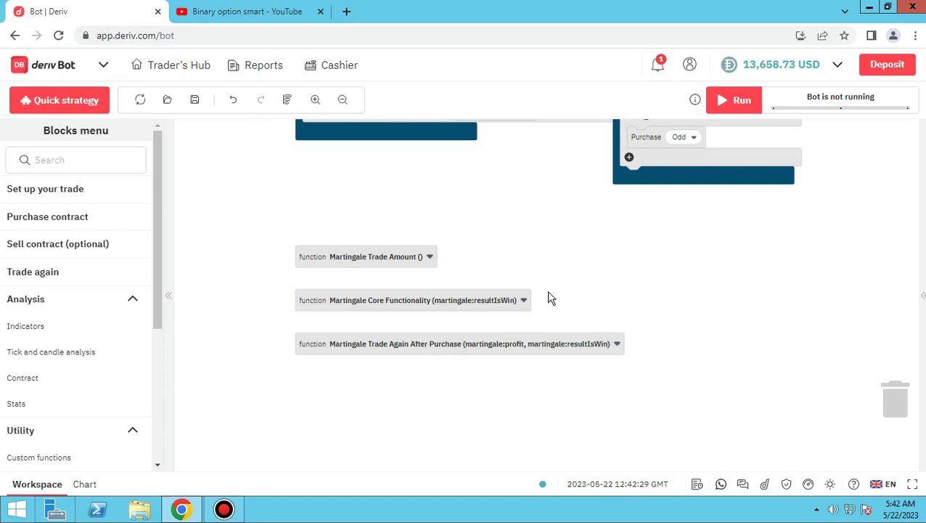
pyautogui.scroll(5, 550, 298)
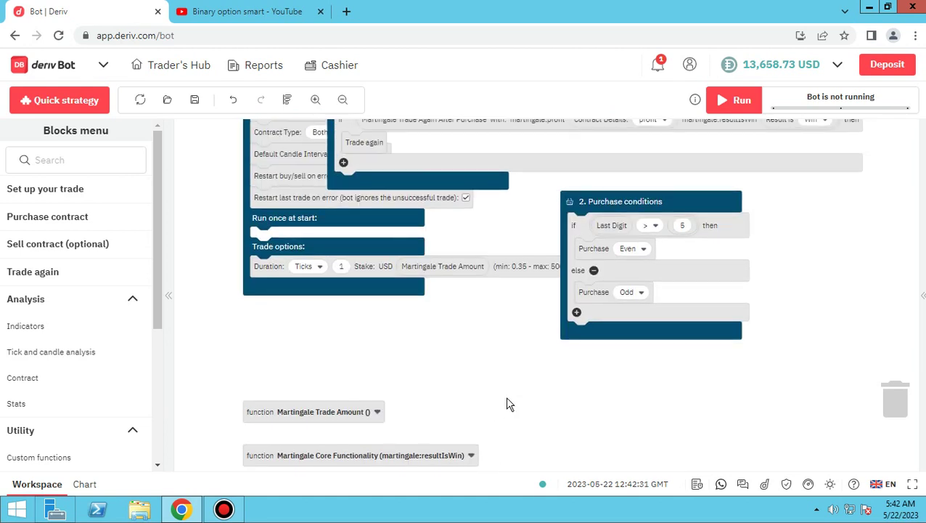
pyautogui.scroll(1, 508, 399)
pyautogui.moveTo(507, 384); pyautogui.dragTo(510, 442)
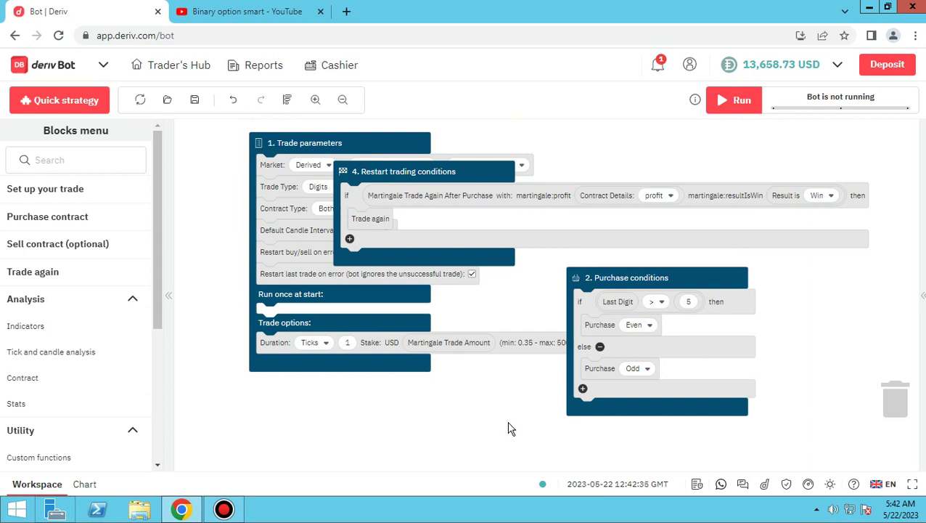
pyautogui.moveTo(509, 428); pyautogui.dragTo(503, 311)
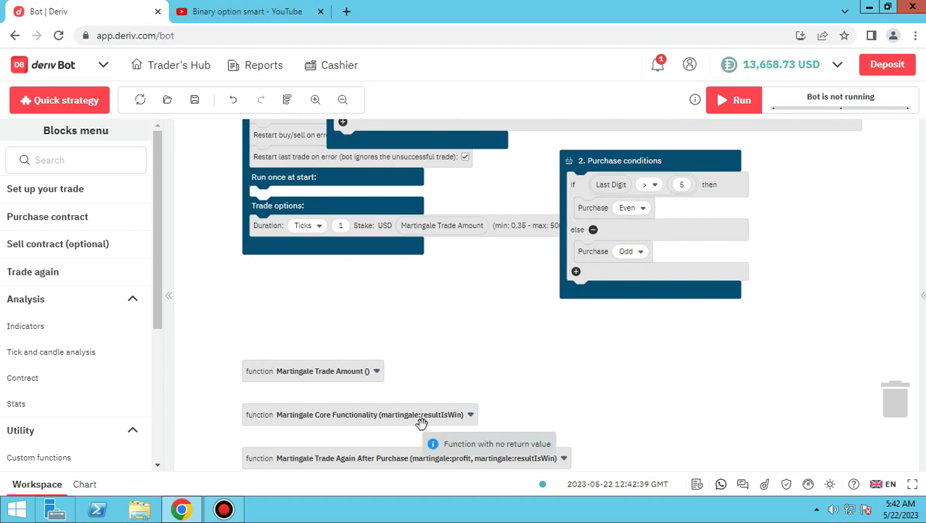
pyautogui.moveTo(473, 310); pyautogui.dragTo(465, 394)
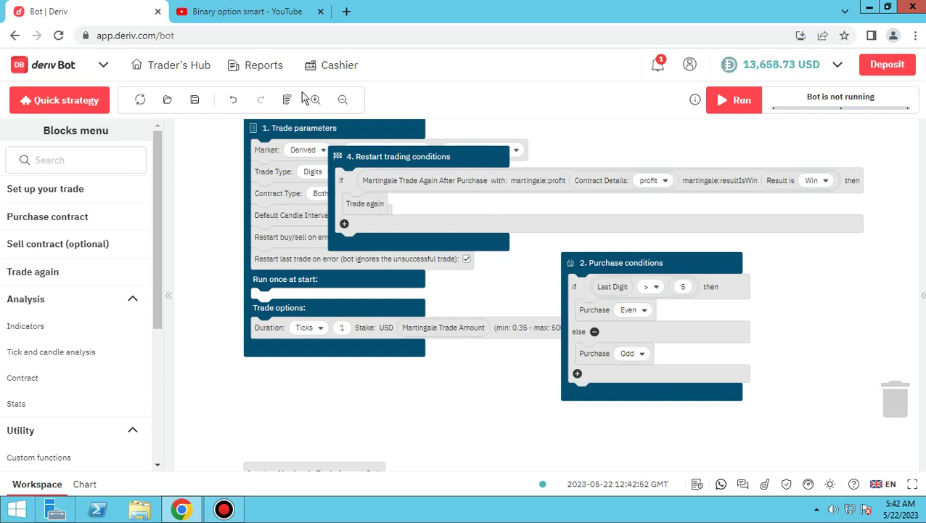
pyautogui.click(258, 13)
# Create an editable D'Alembert quick strategy with Units set to 3, keeping the other prefilled settings
pyautogui.click(81, 108)
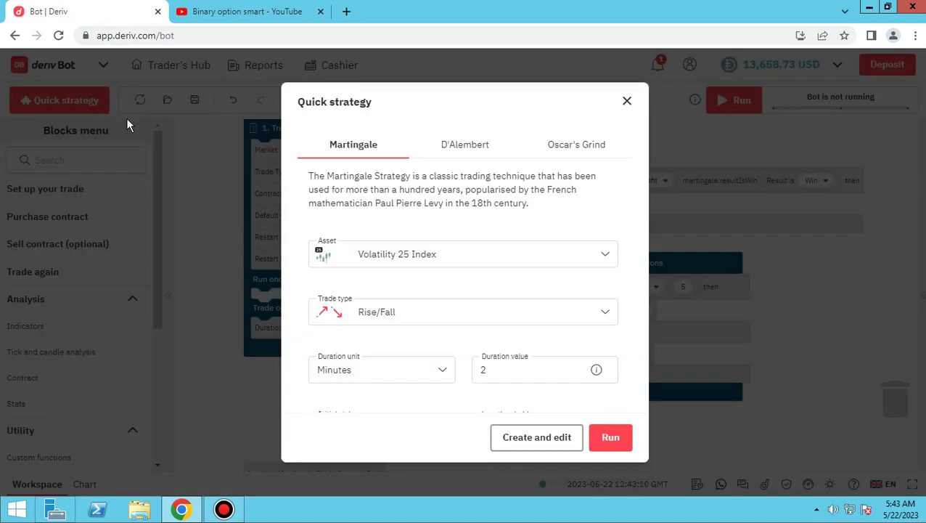
pyautogui.click(454, 152)
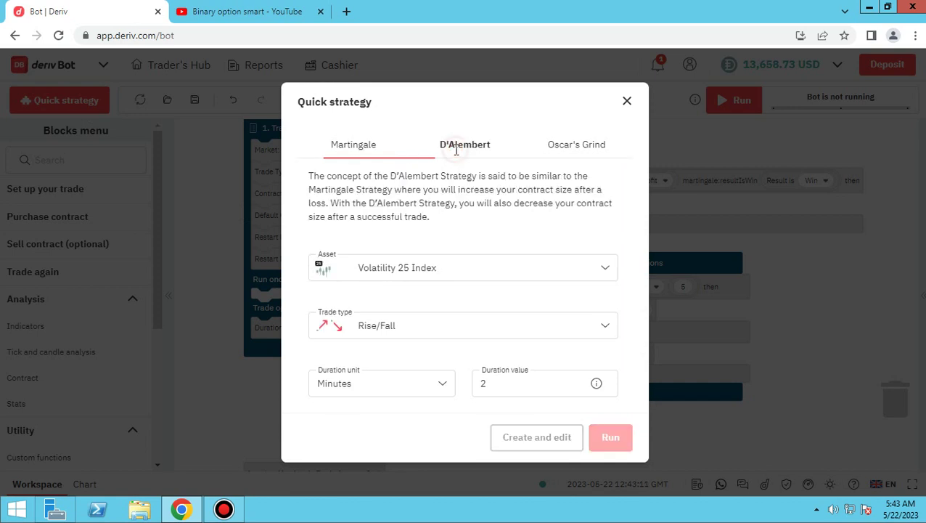
pyautogui.scroll(-3, 447, 217)
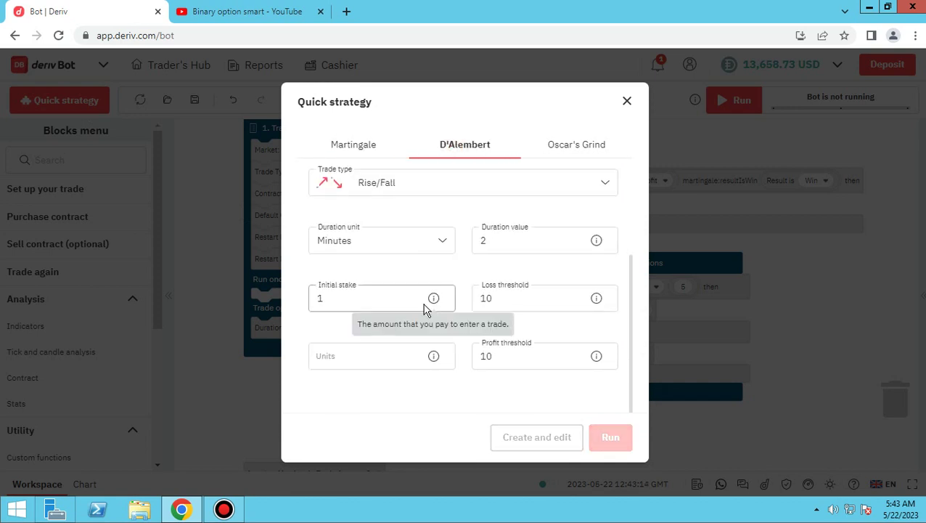
pyautogui.click(378, 354)
pyautogui.write('3')
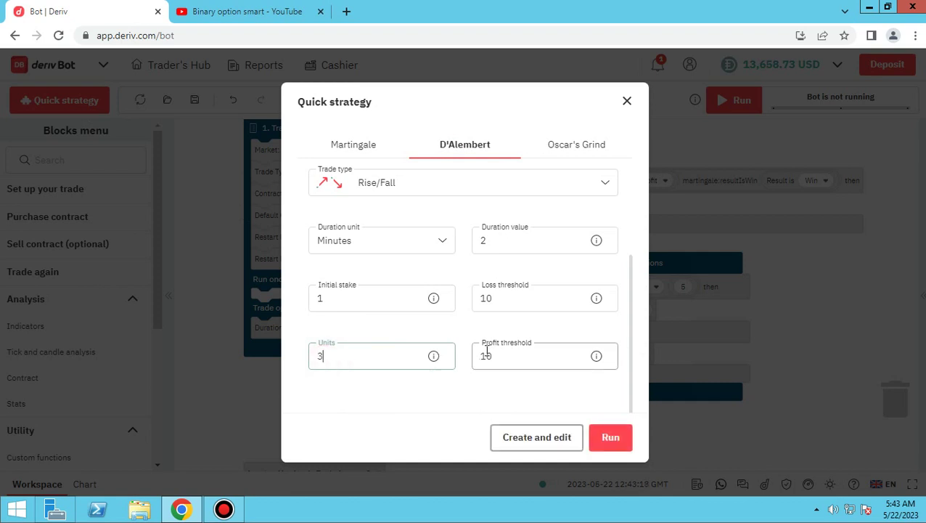
pyautogui.click(535, 438)
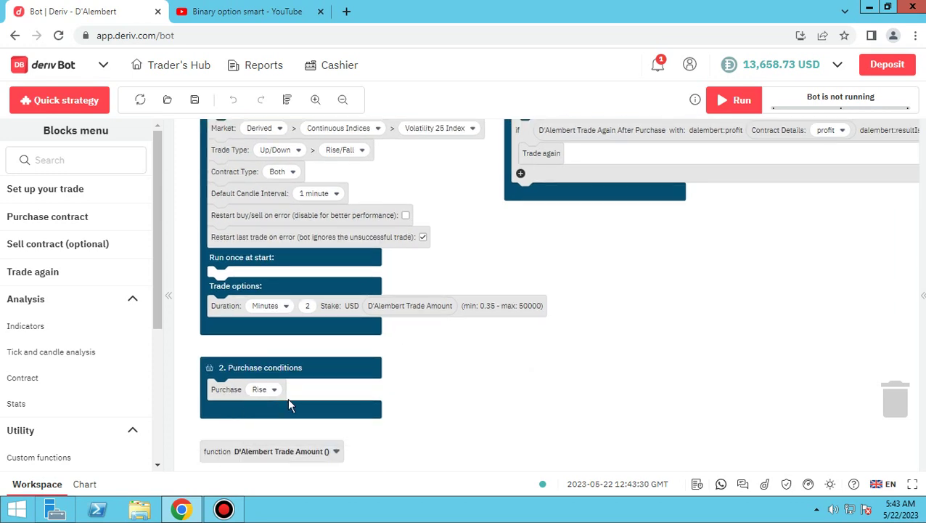
# Inspect the D'Alembert bot's trade parameters and the available duration units in its trade options
pyautogui.moveTo(480, 385); pyautogui.dragTo(480, 420)
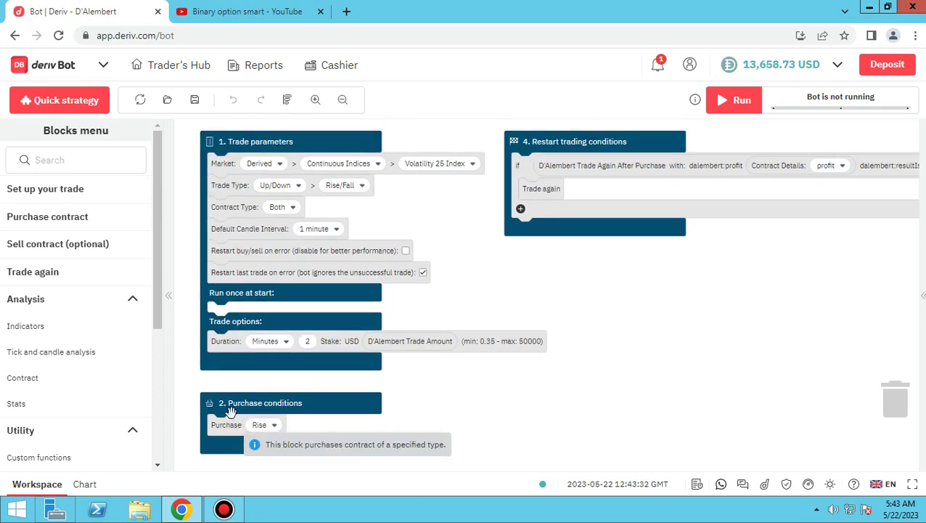
pyautogui.click(284, 342)
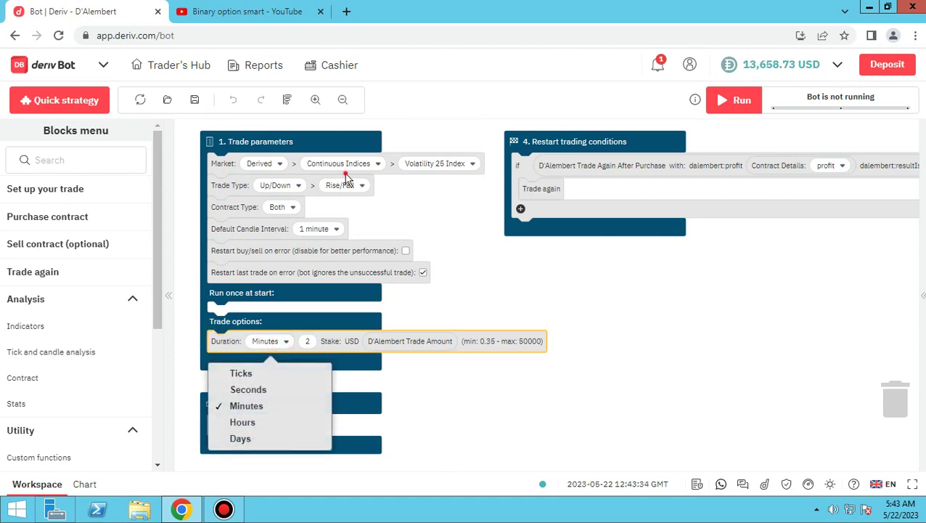
pyautogui.click(466, 213)
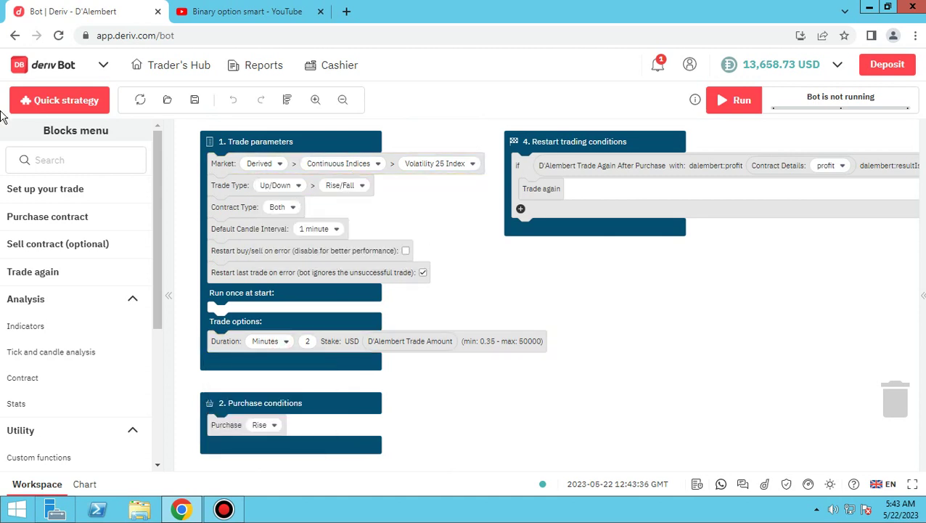
# Open the Quick strategy dialog again
pyautogui.click(40, 111)
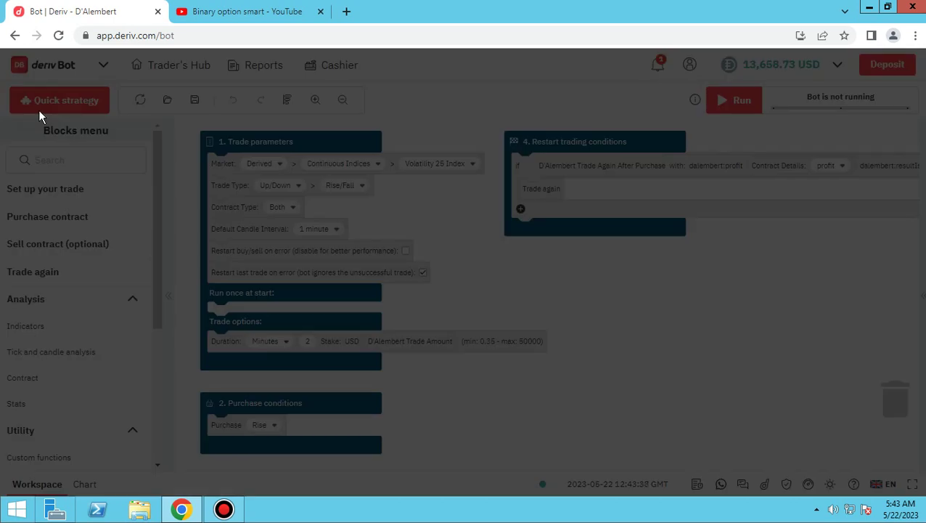